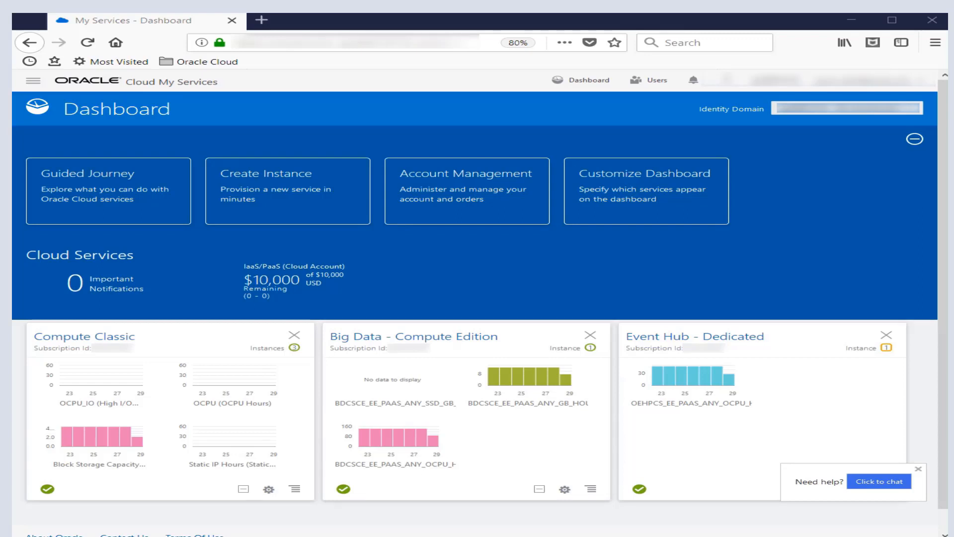
- Open the Event Hub - Dedicated service from the list of cloud services
left_click(33, 83)
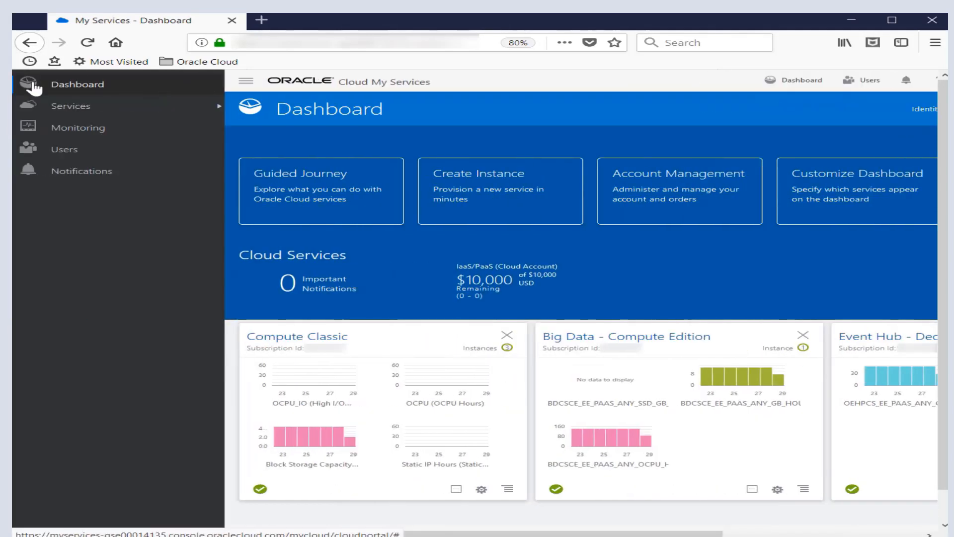
left_click(78, 108)
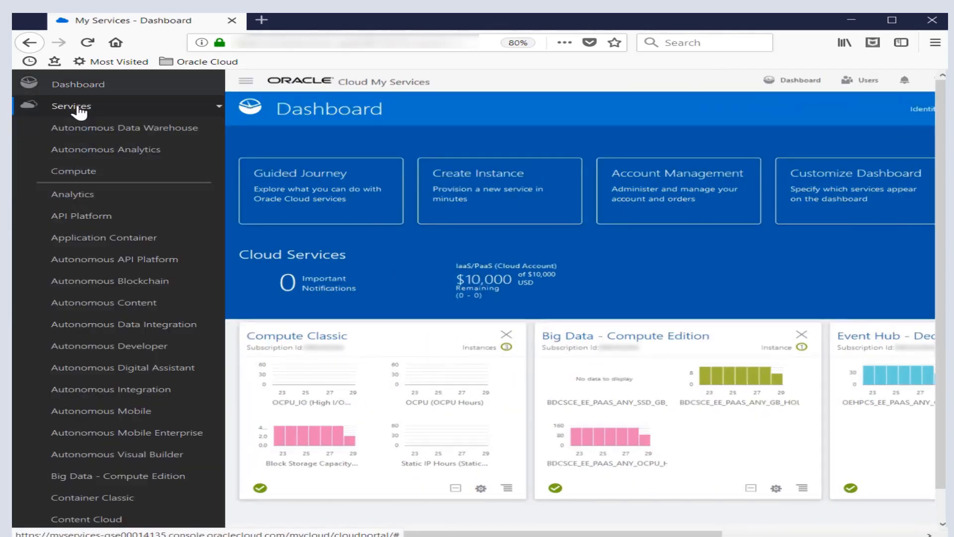
left_click(93, 238)
scroll(93, 245, "down", 2)
scroll(93, 244, "down", 4)
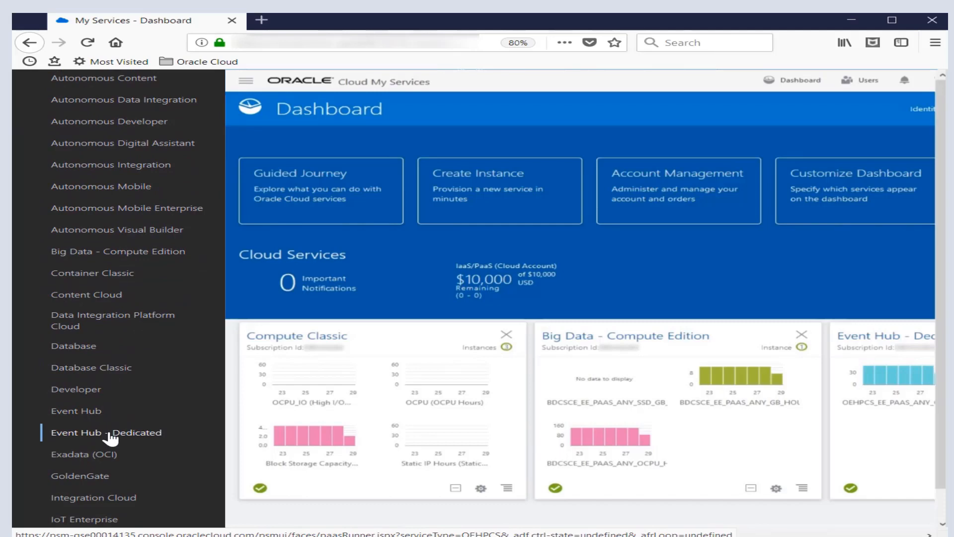
left_click(110, 433)
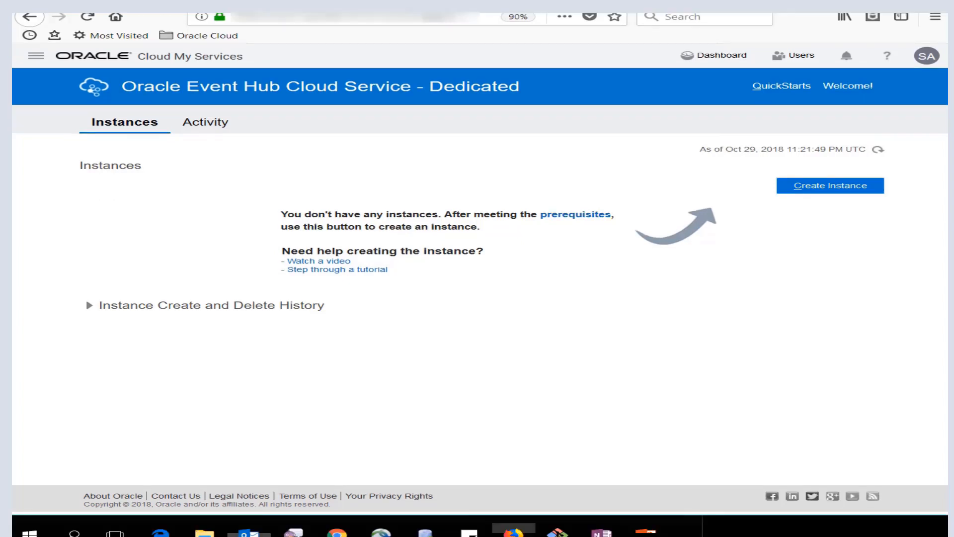
- Start a new instance named PulseStream and set its region to us-ashburn-1
left_click(801, 190)
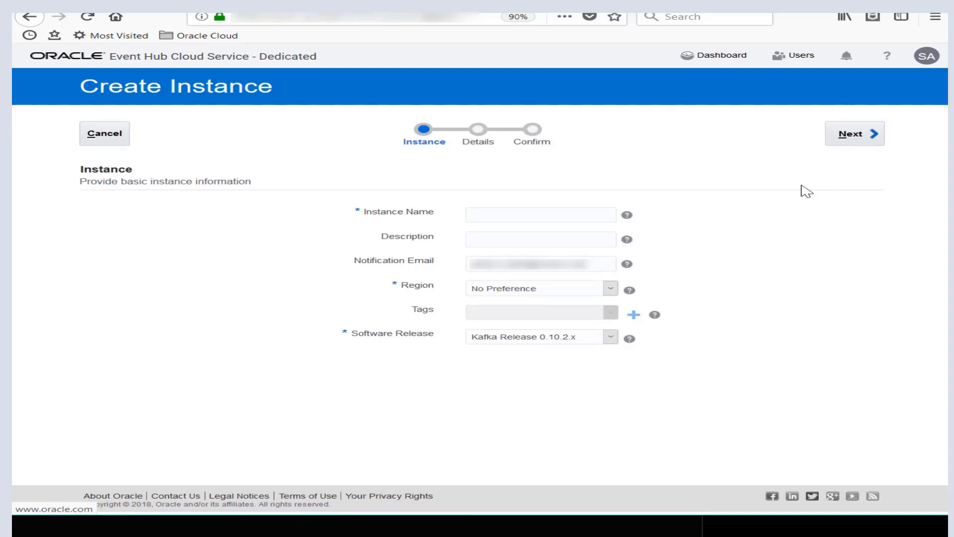
left_click(502, 213)
type("Pul")
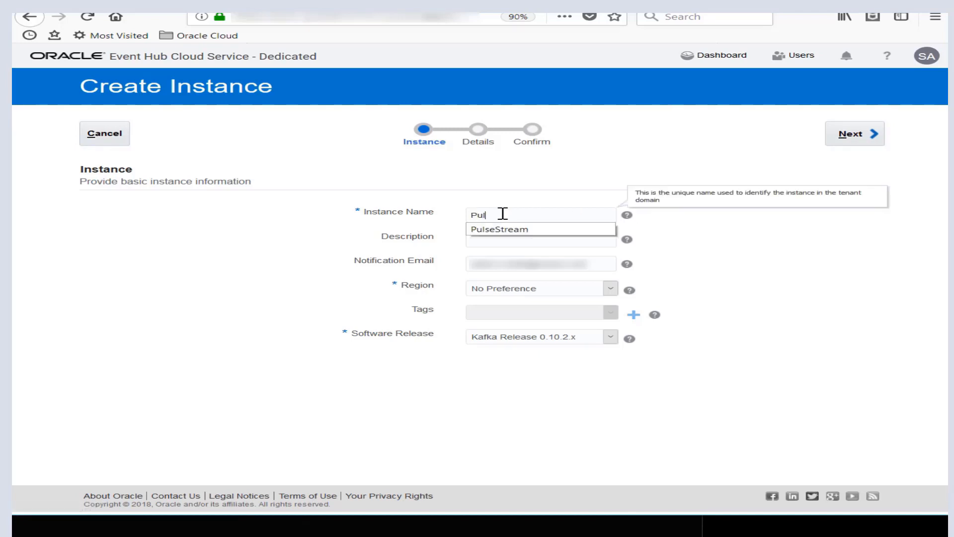
type("seStream")
left_click(672, 247)
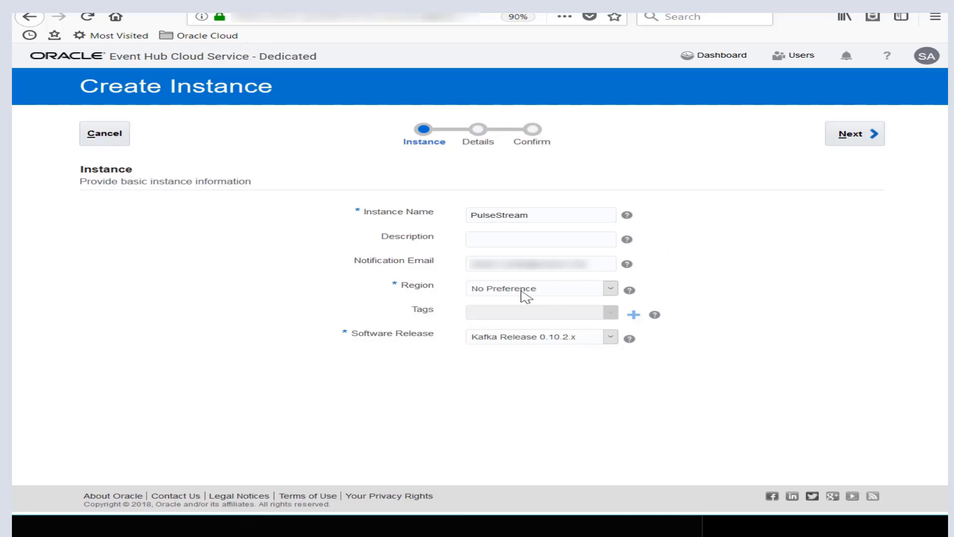
left_click(611, 288)
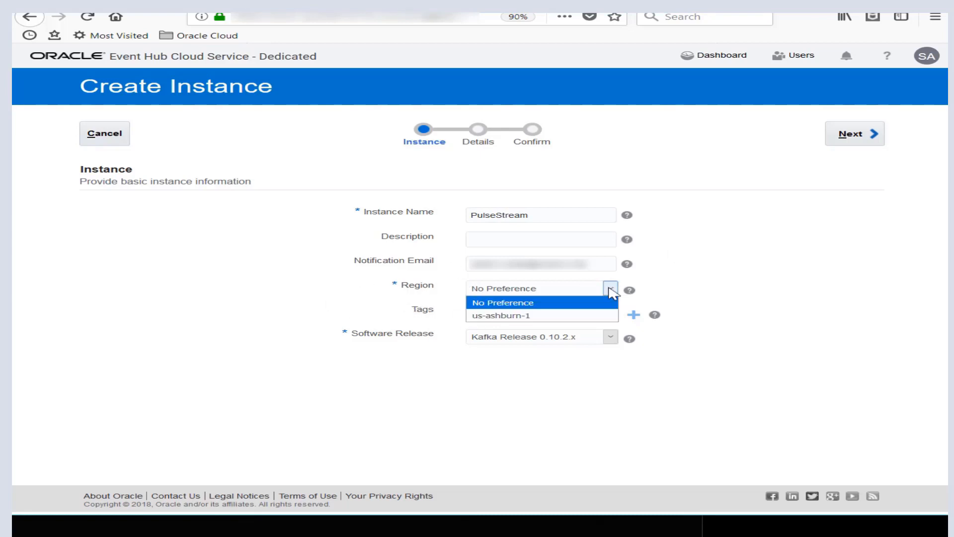
left_click(547, 320)
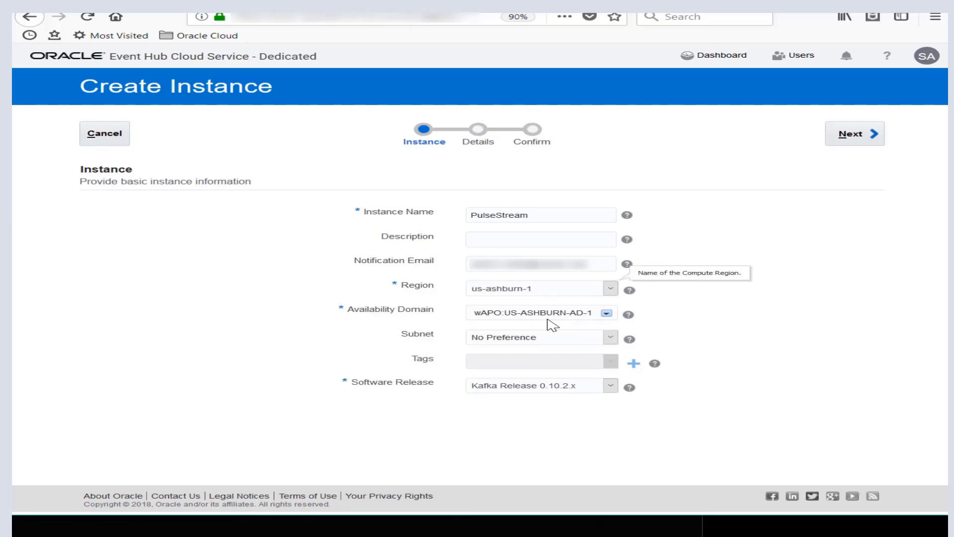
left_click(606, 313)
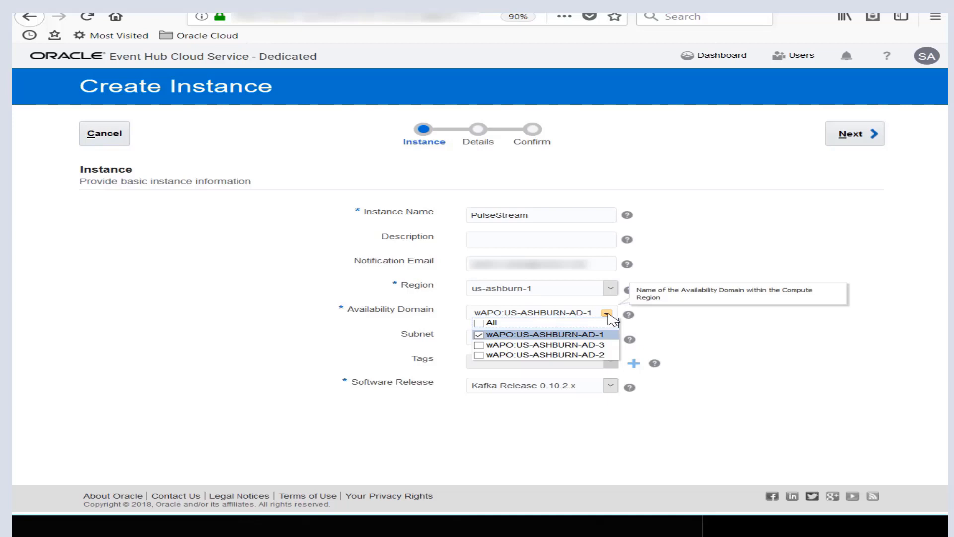
left_click(480, 346)
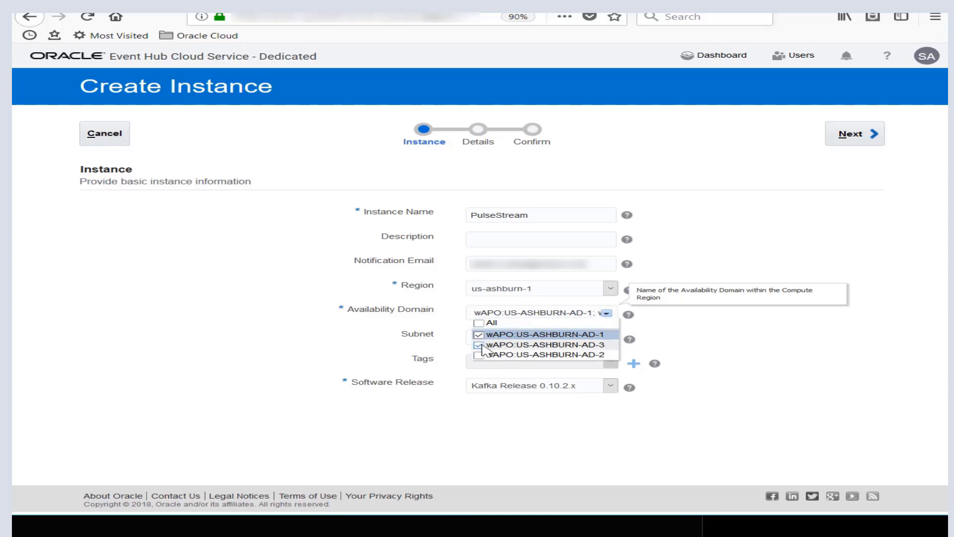
left_click(479, 345)
left_click(663, 338)
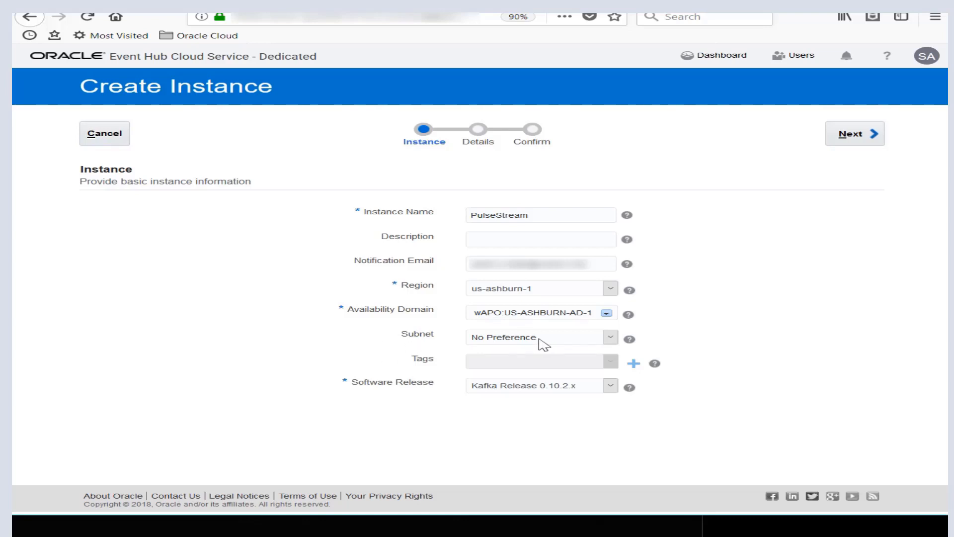
- Choose the Demo demovcn public subnet for US-ASHBURN-AD-1 and software release Kafka Release 1.1.x, and proceed to the service details
mouse_move(544, 344)
left_click(612, 337)
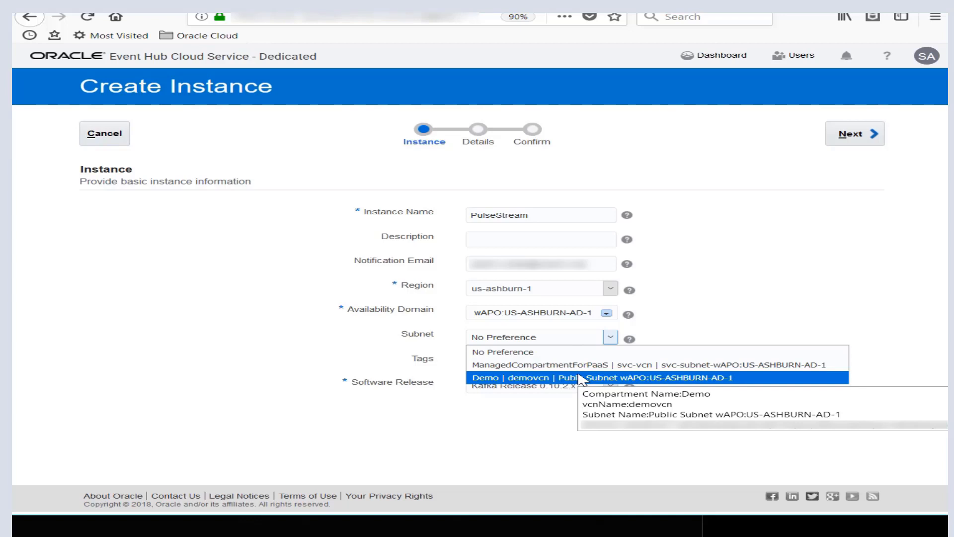
left_click(683, 379)
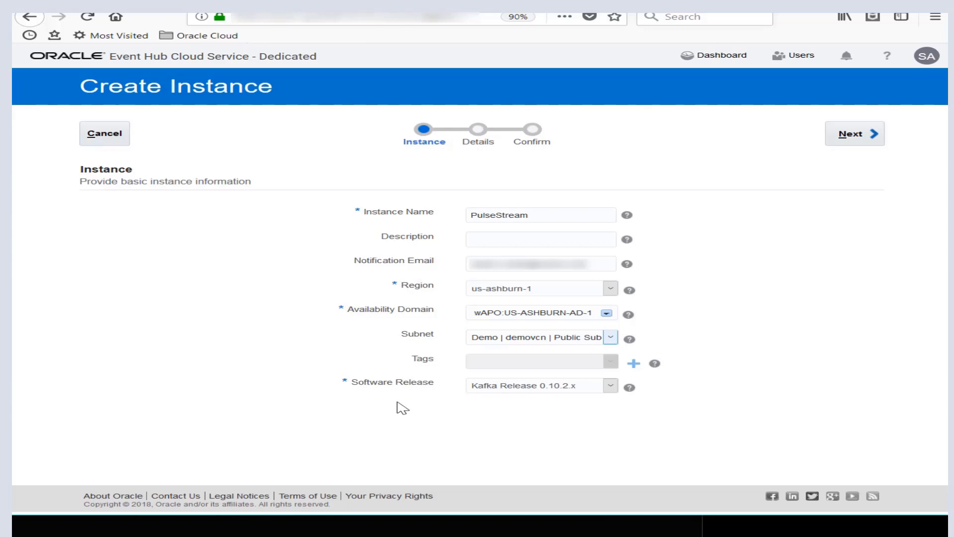
left_click(610, 385)
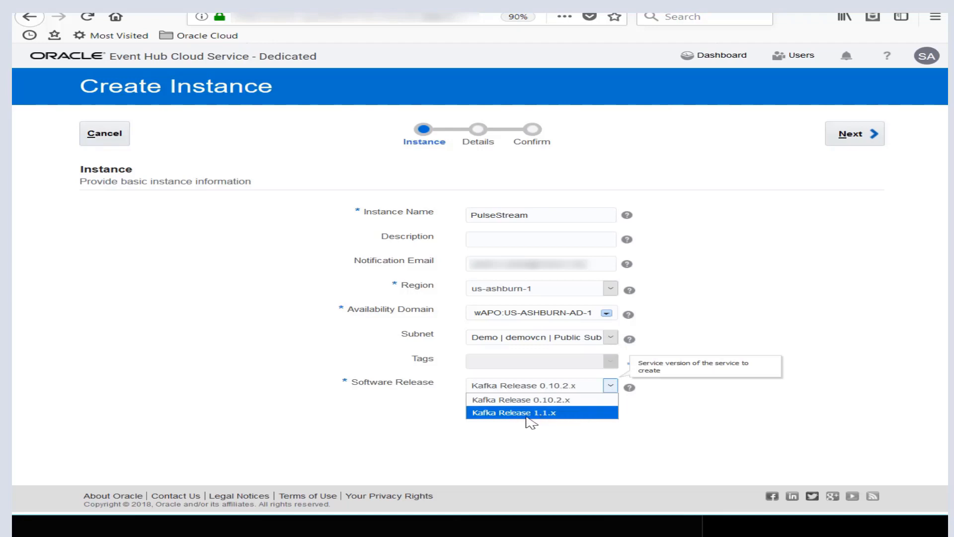
left_click(503, 414)
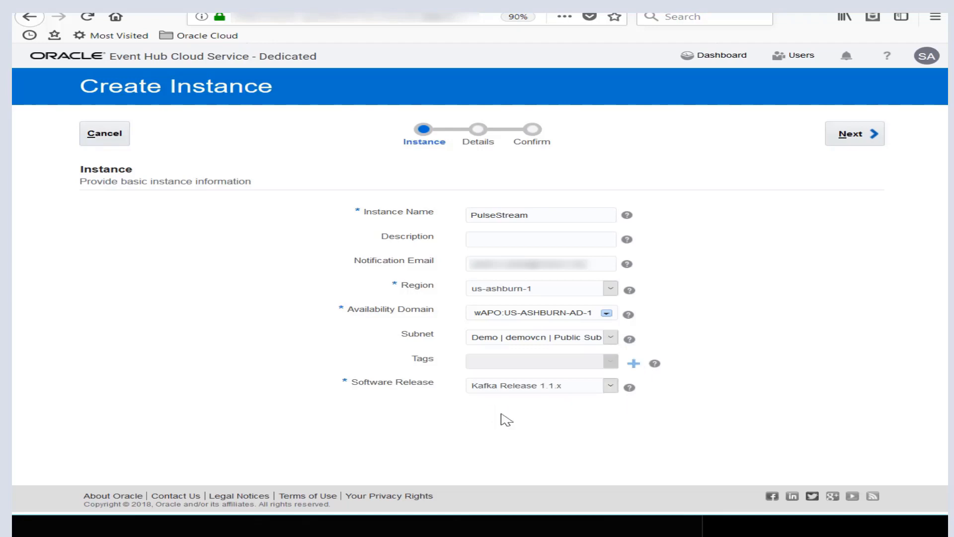
left_click(854, 134)
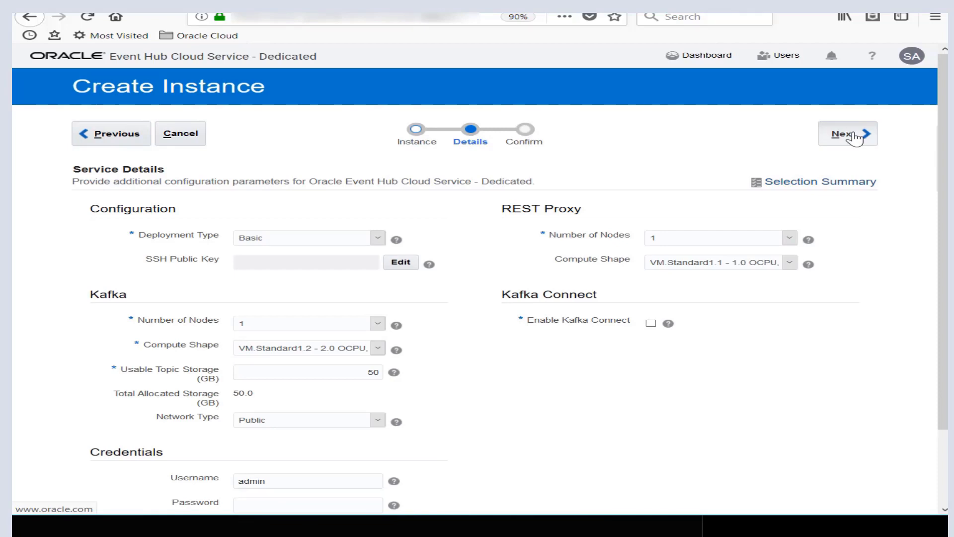
- Keep the Basic deployment type and load the SSH public key from the file id_rsa.pub
left_click(379, 239)
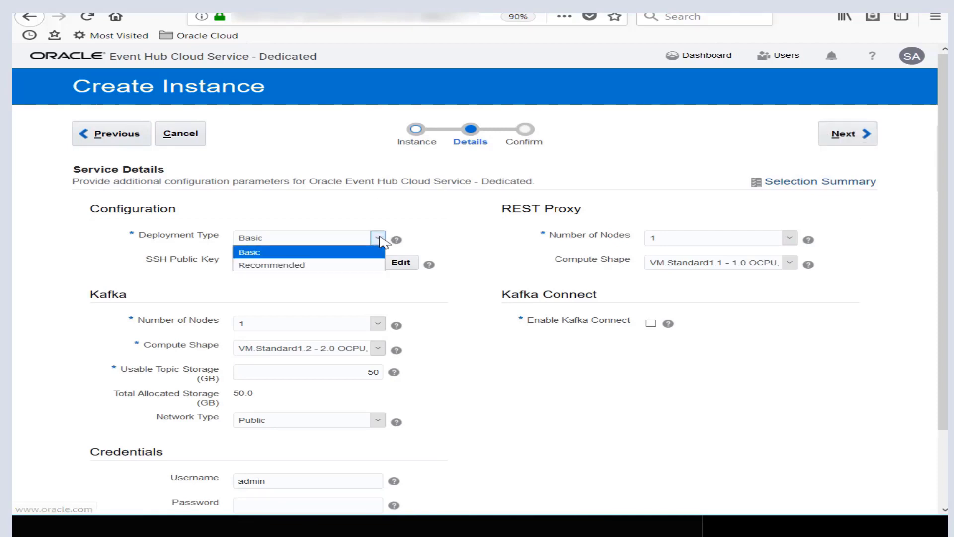
left_click(378, 238)
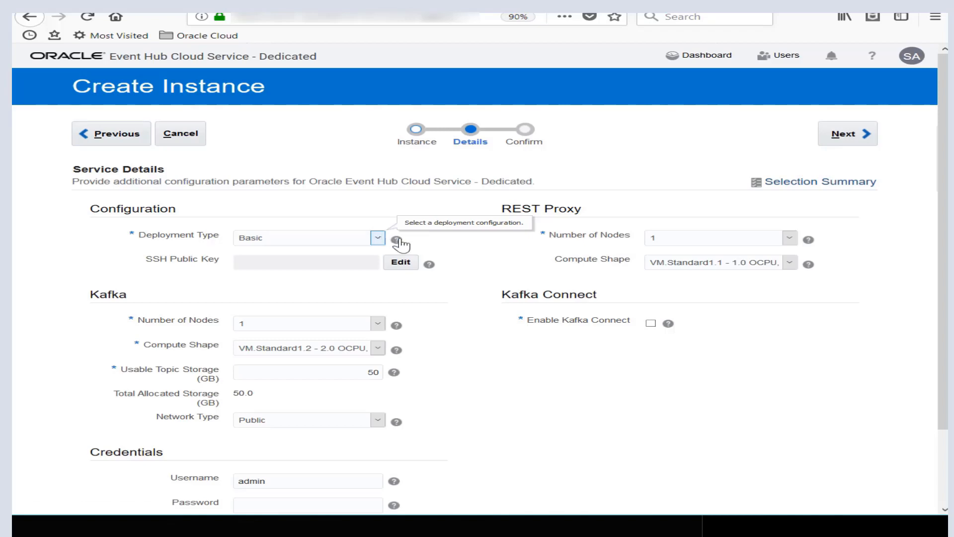
mouse_move(400, 243)
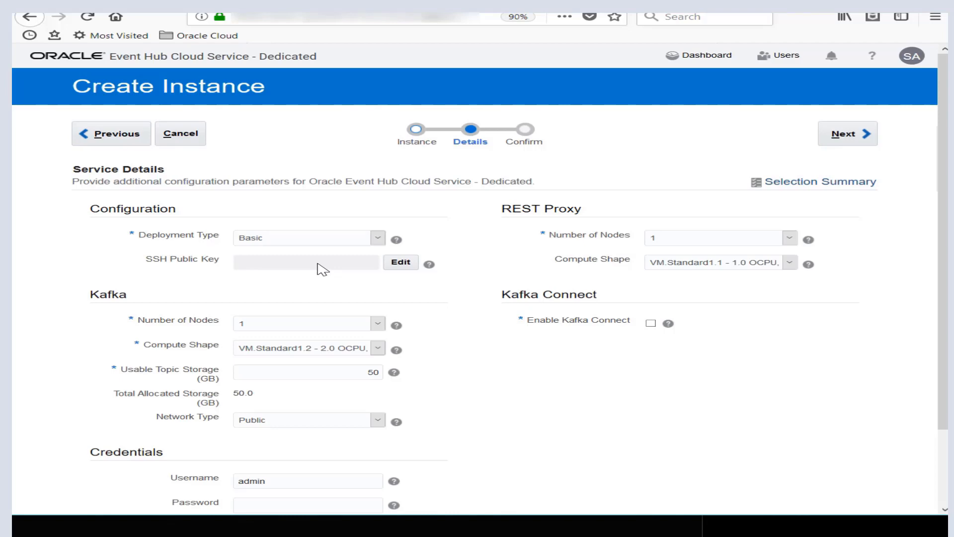
left_click(400, 265)
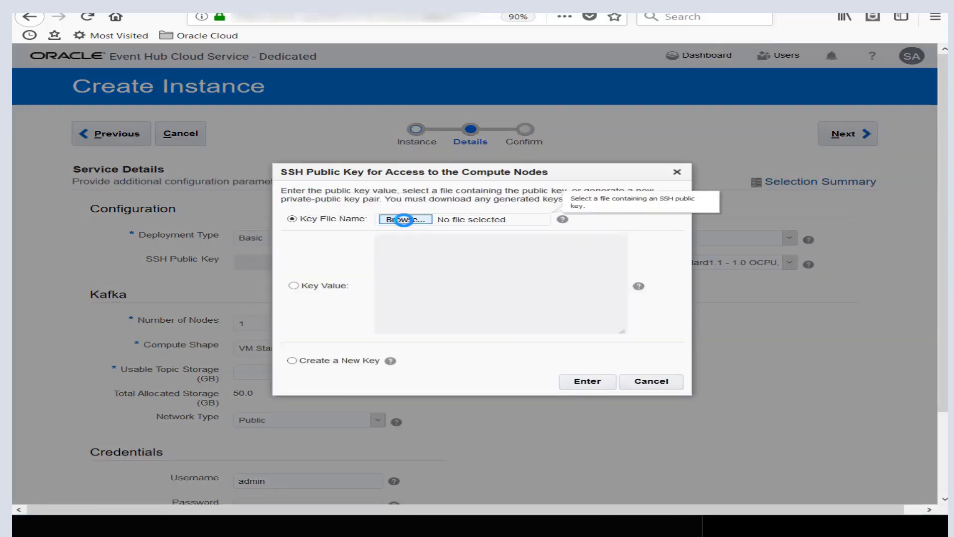
left_click(407, 222)
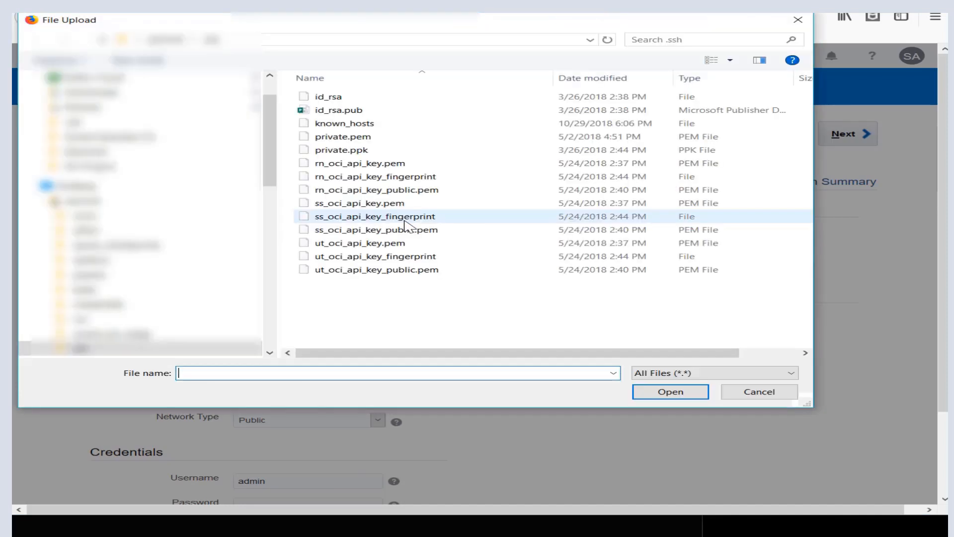
left_click(333, 113)
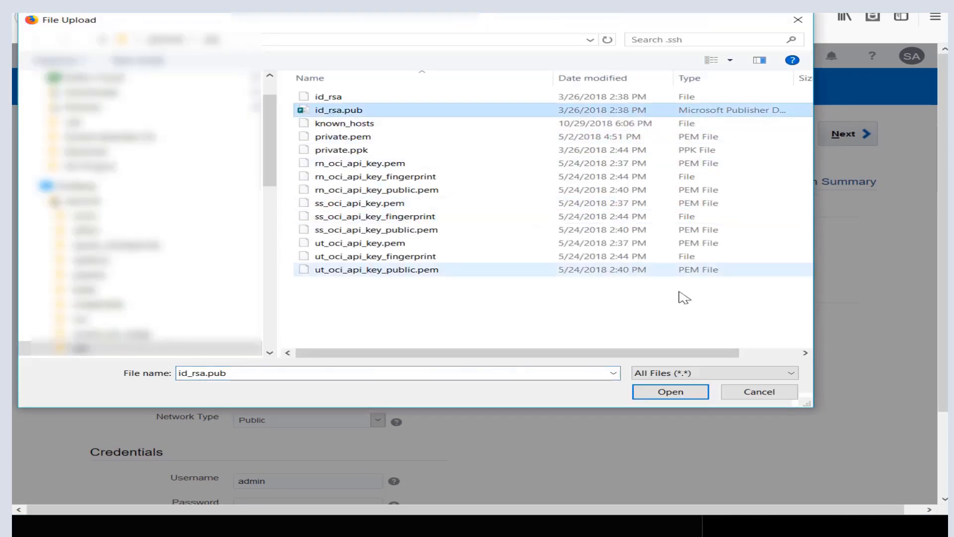
left_click(695, 393)
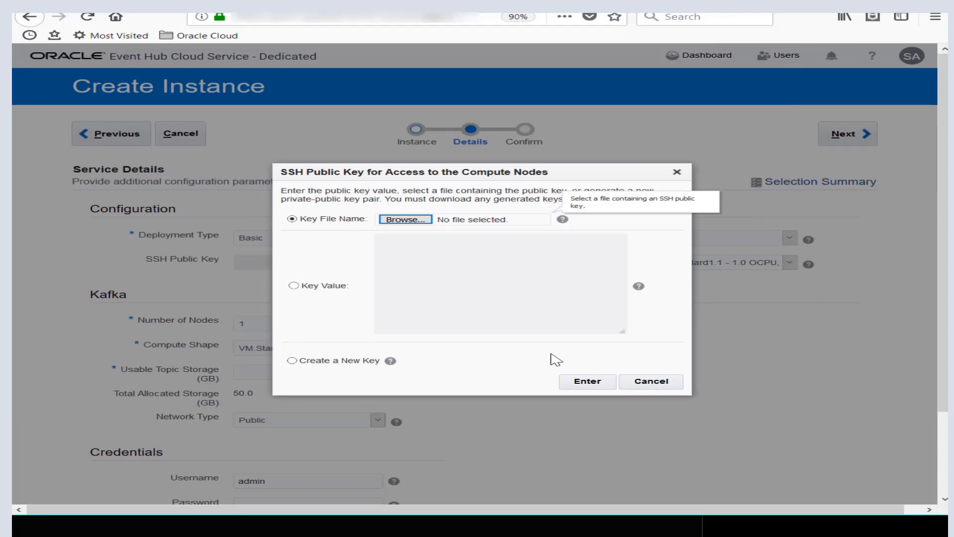
left_click(587, 381)
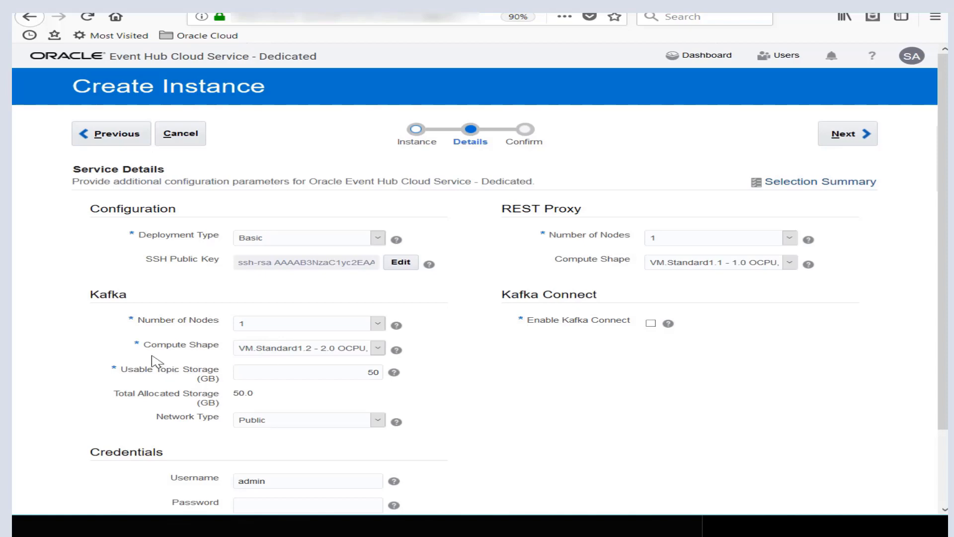
- Set the Kafka compute shape to VM.Standard2.2 - 2.0 OCPU, 30.0GB RAM
left_click(379, 349)
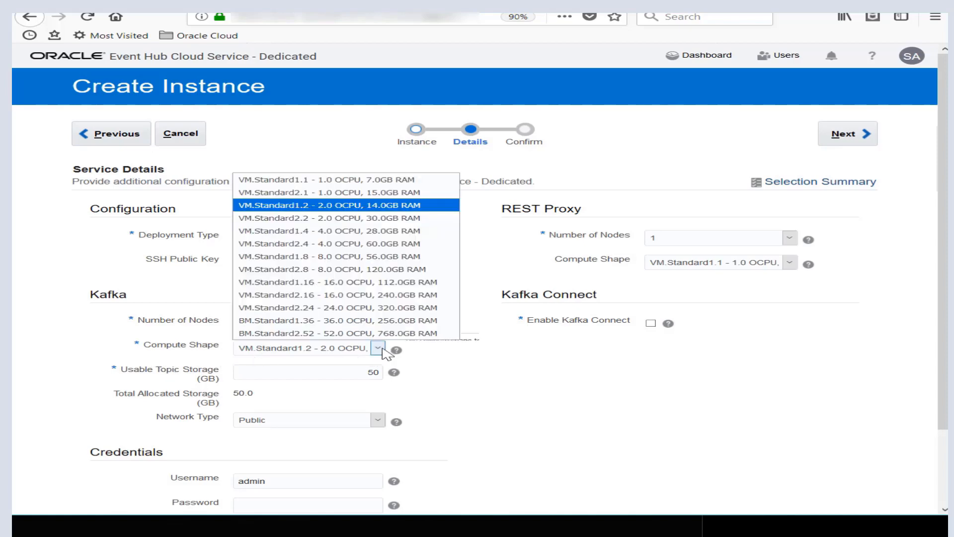
left_click(311, 221)
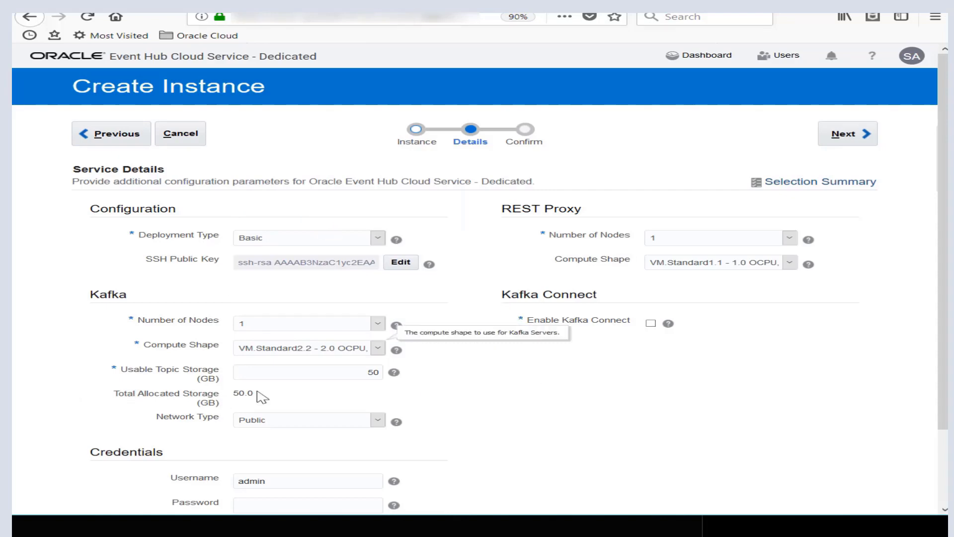
- Enter the account password for the admin user and repeat it in the confirmation field
scroll(408, 398, "down", 3)
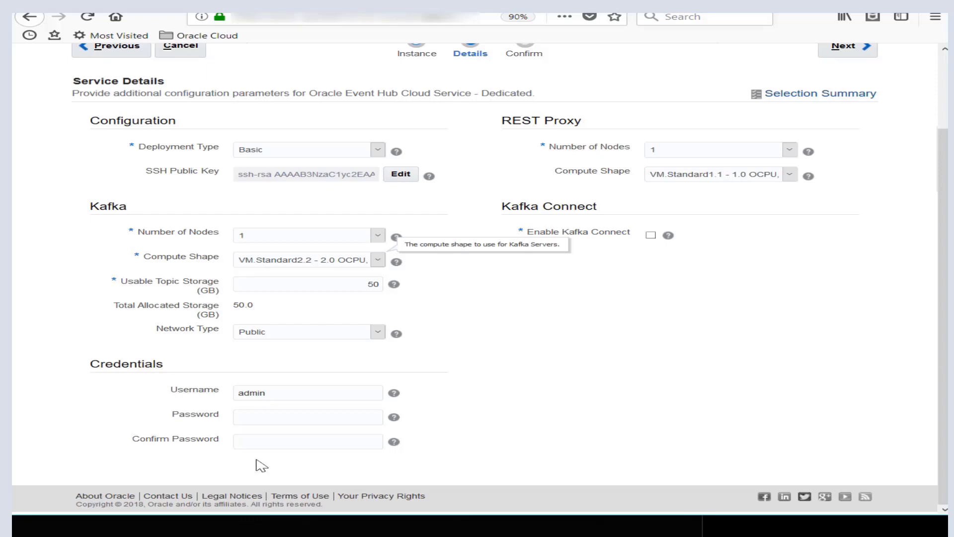
left_click(249, 419)
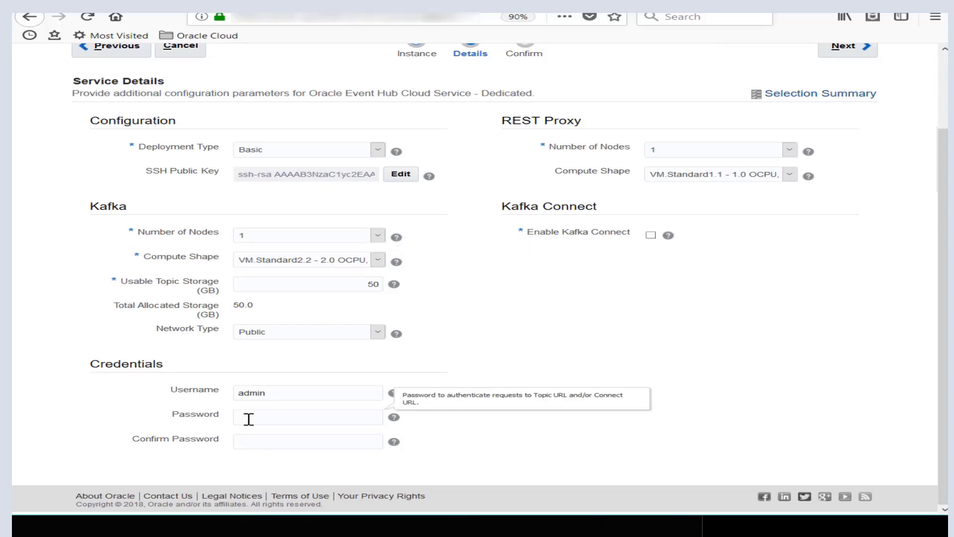
type("•••••••••")
left_click(247, 442)
type("•••••")
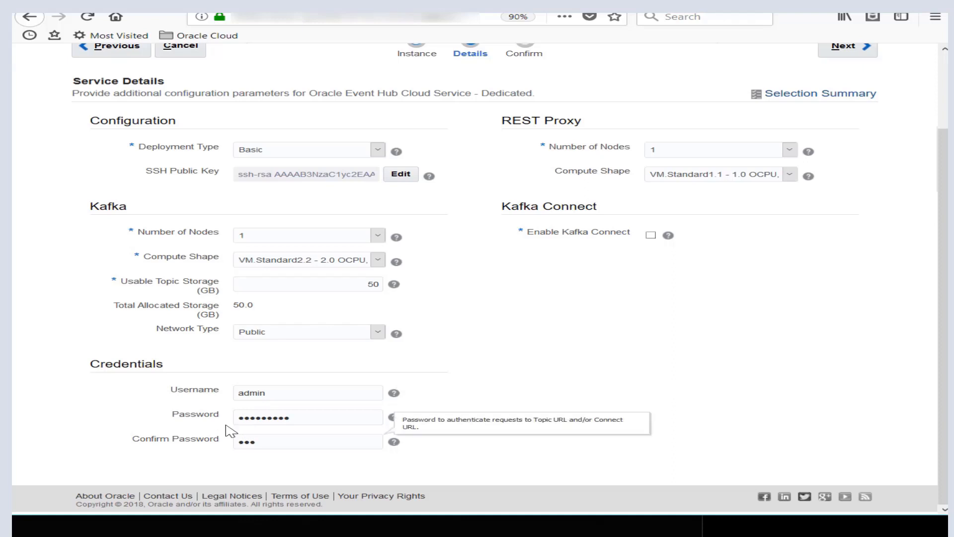
type("•••••")
left_click(674, 338)
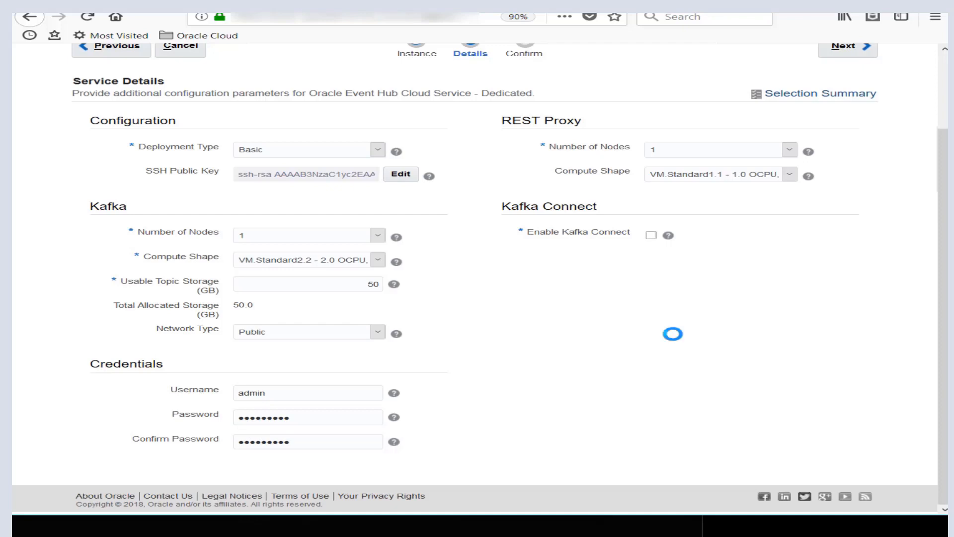
- Enable Kafka Connect with its default node settings, and confirm creation of the PulseStream instance
scroll(678, 340, "up", 3)
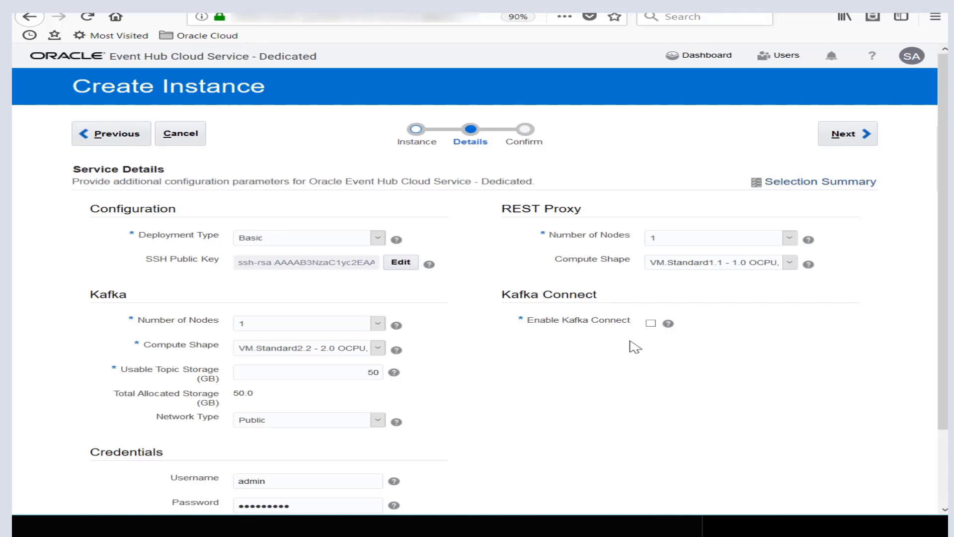
left_click(651, 324)
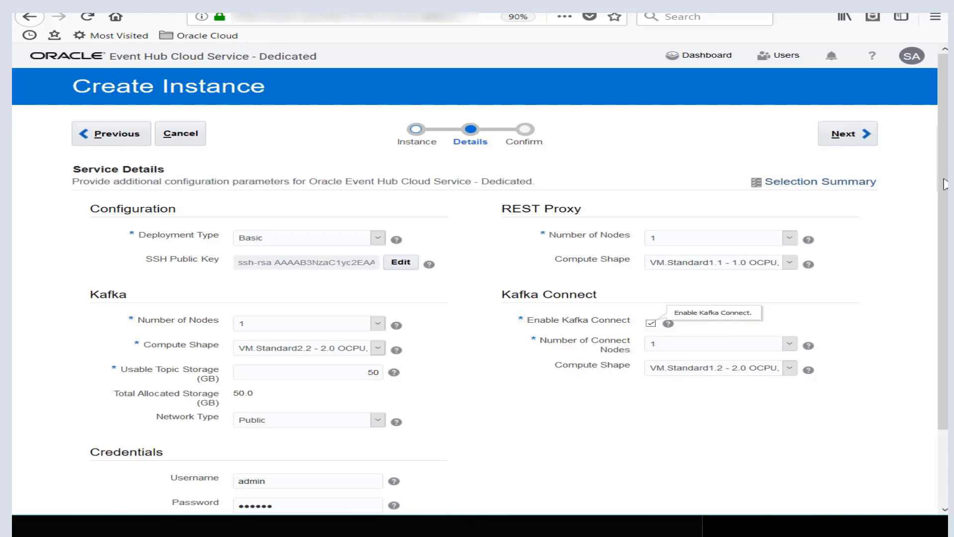
left_click(848, 142)
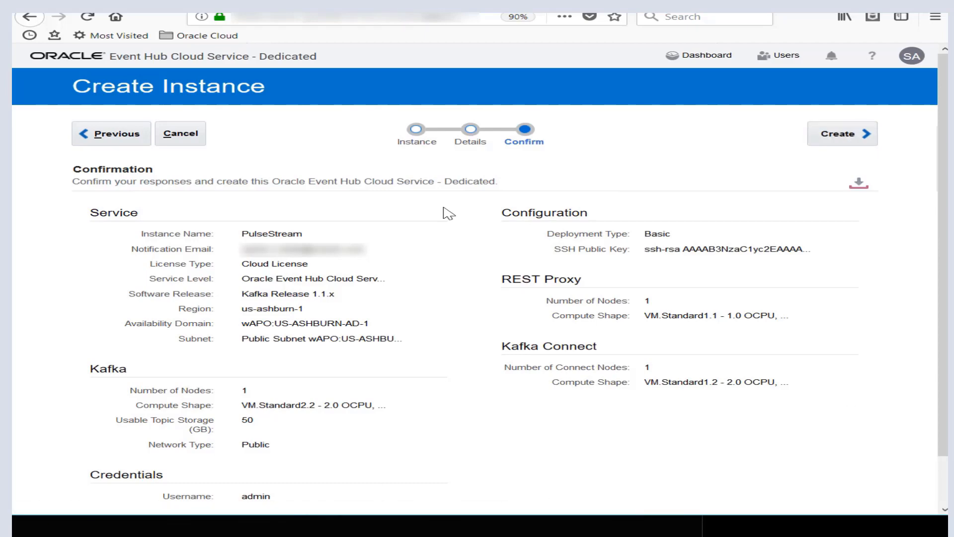
left_click(843, 144)
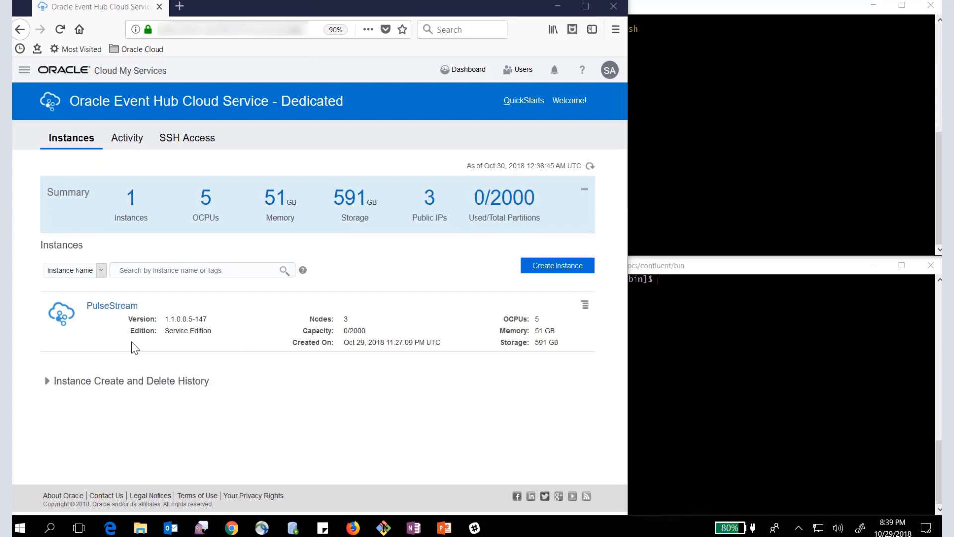
- Open the PulseStream instance, examine its Kafka, Kafka Connect and REST Proxy resources, and return to its overview through the instance list
left_click(109, 307)
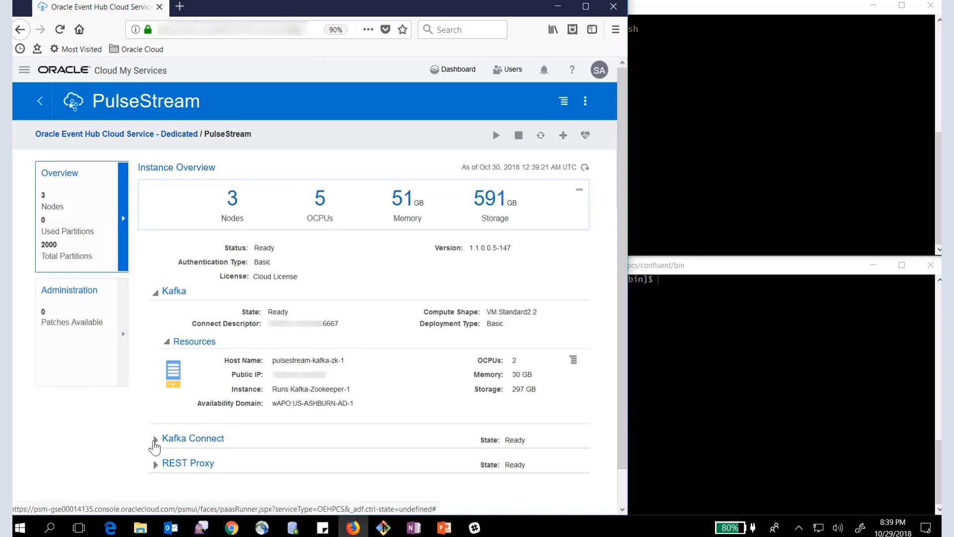
left_click(154, 440)
scroll(355, 431, "down", 3)
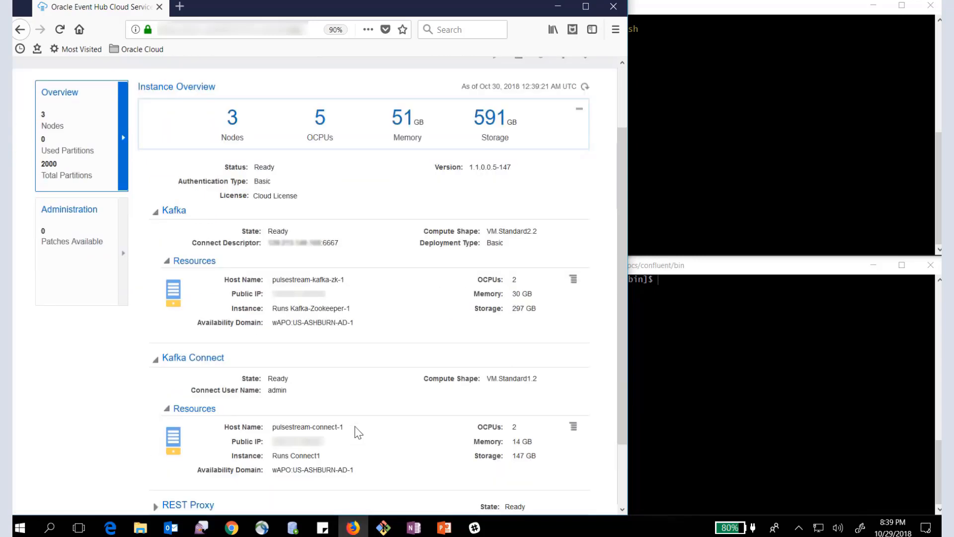
scroll(357, 432, "down", 2)
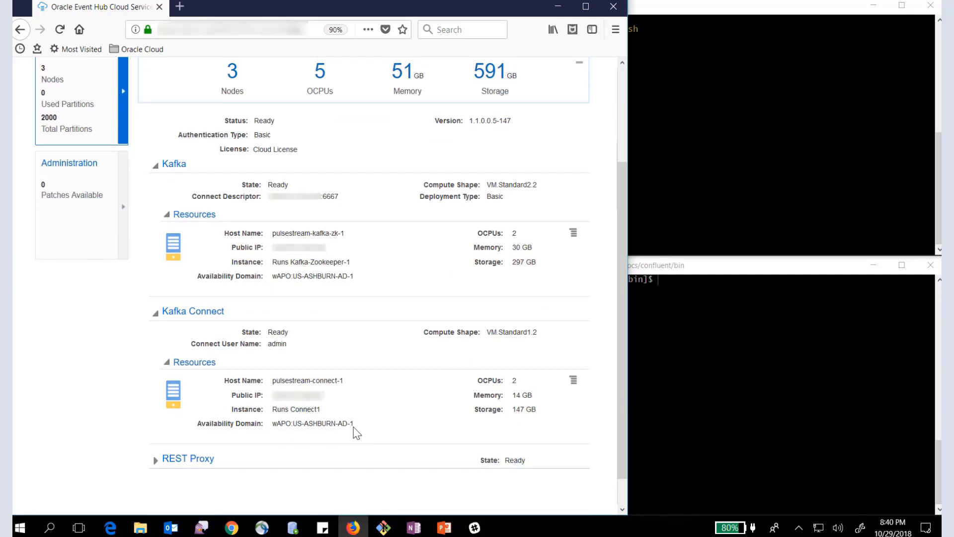
scroll(338, 425, "down", 1)
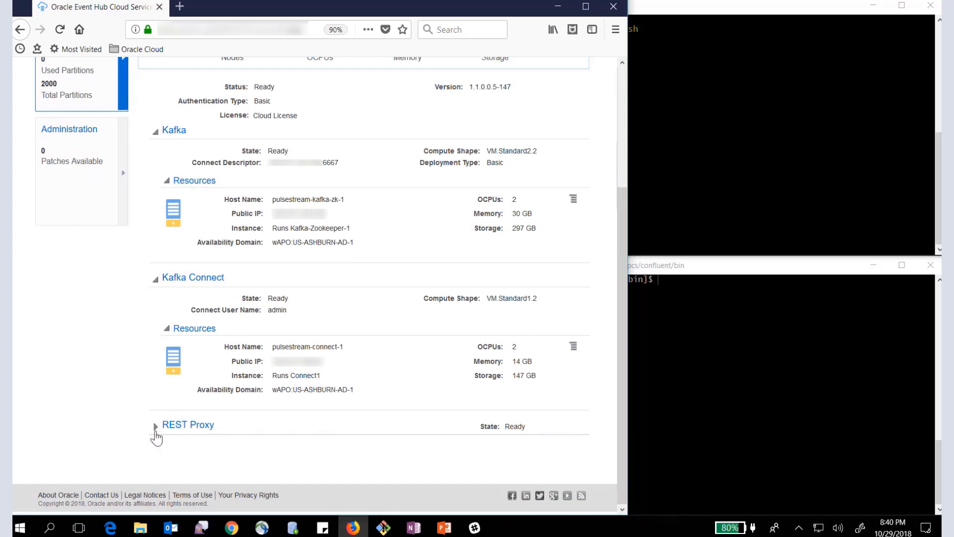
left_click(156, 427)
scroll(324, 438, "down", 3)
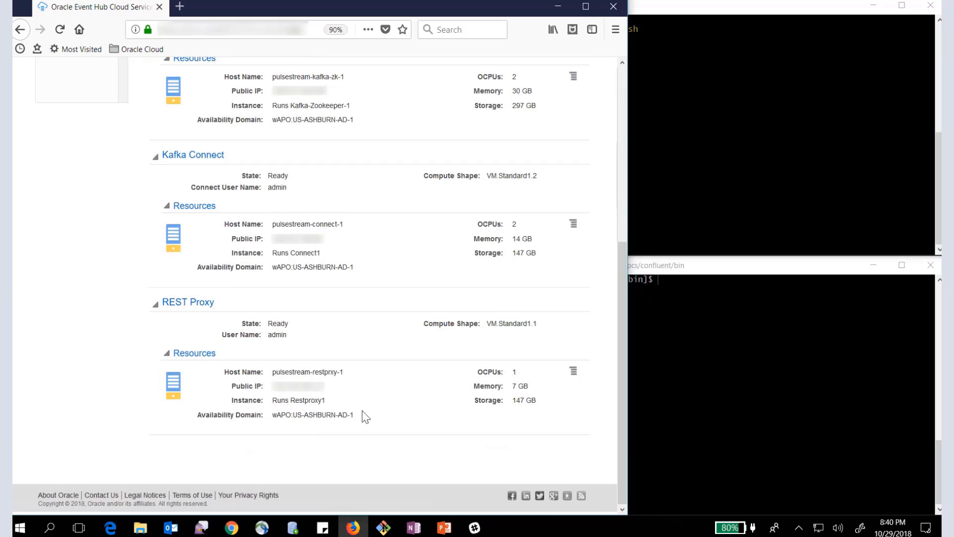
scroll(365, 417, "up", 6)
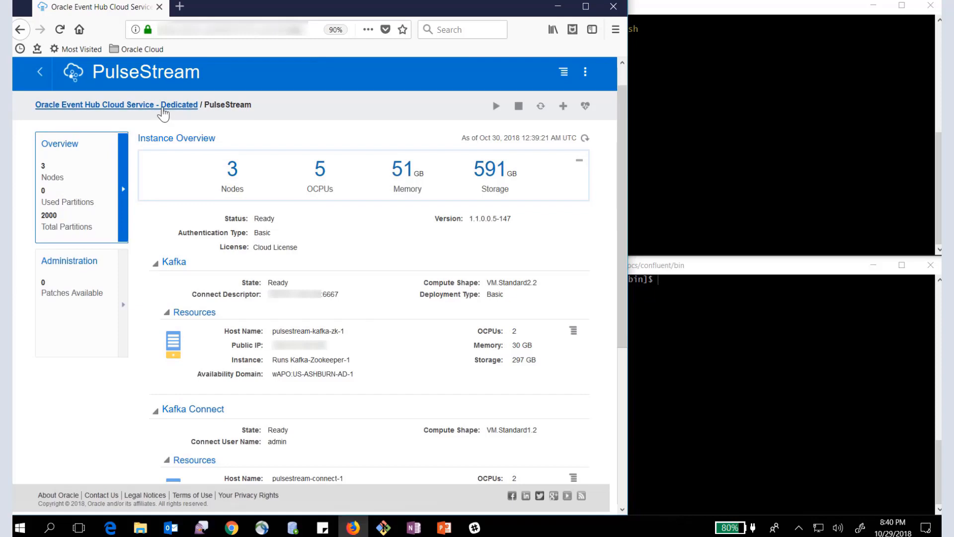
left_click(162, 107)
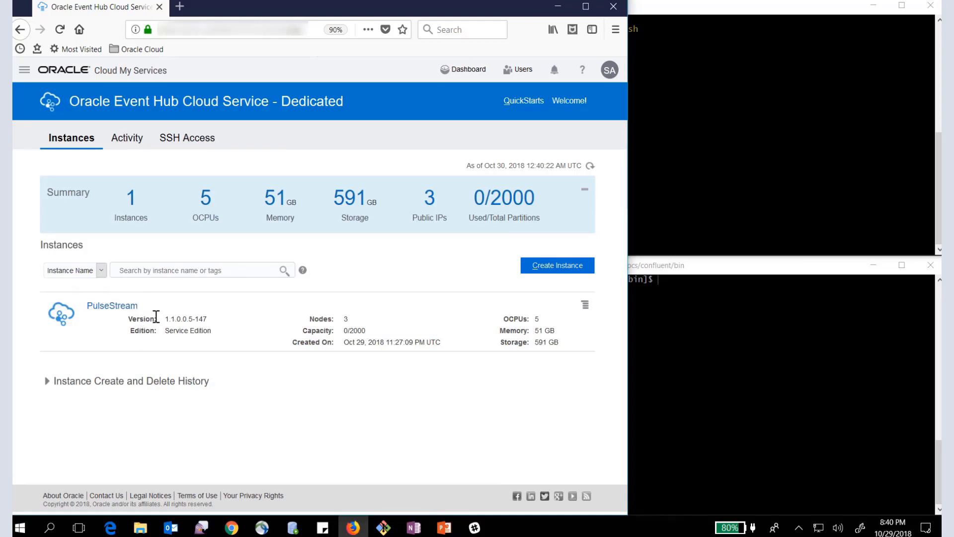
left_click(118, 307)
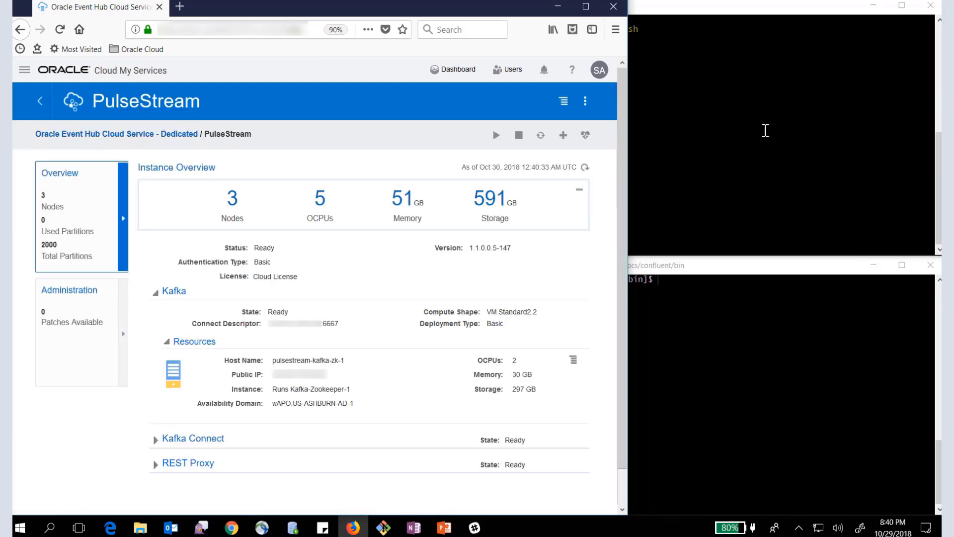
- In the Git Bash terminal, connect over SSH as opc to the Kafka node's public IP using the key file id_rsa
left_click(765, 130)
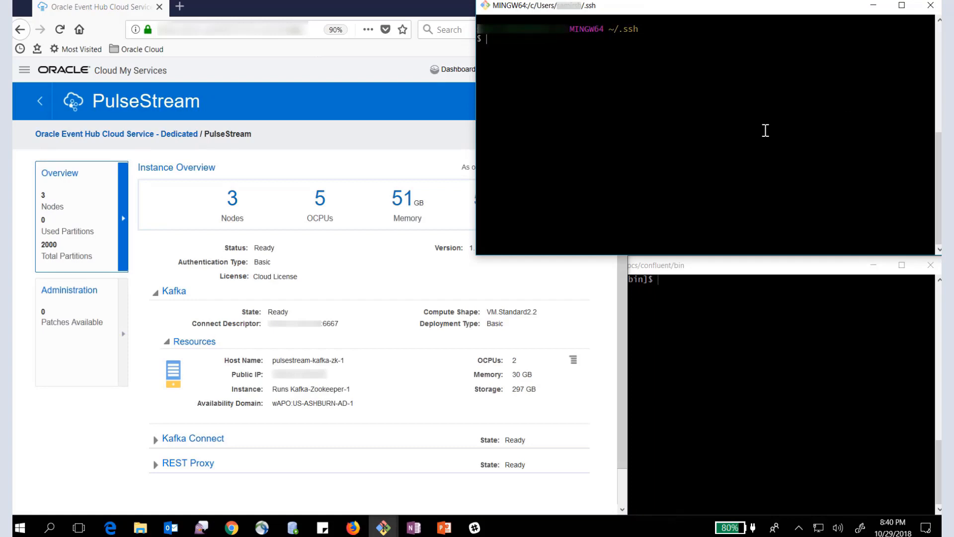
type("ssh -i id_rsa opc@129")
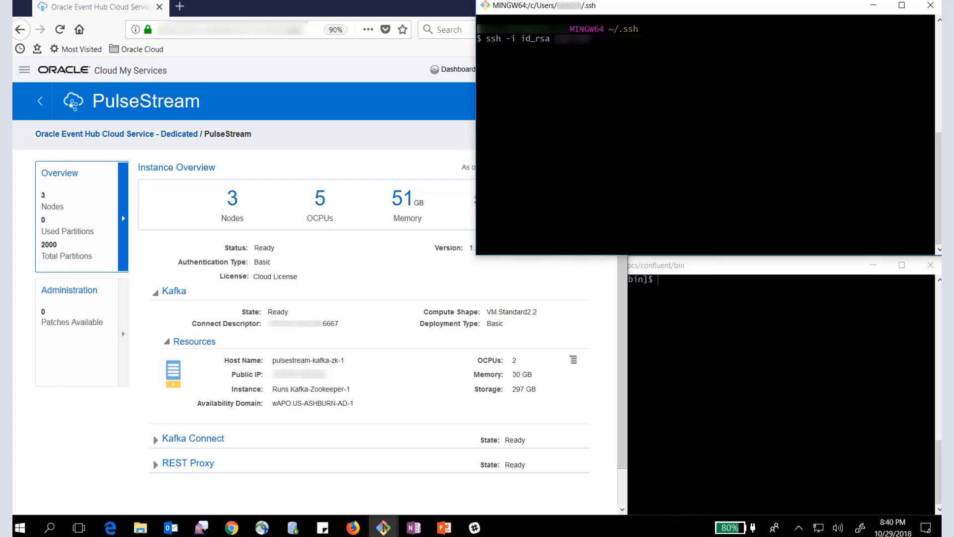
type(".213.13")
type("123")
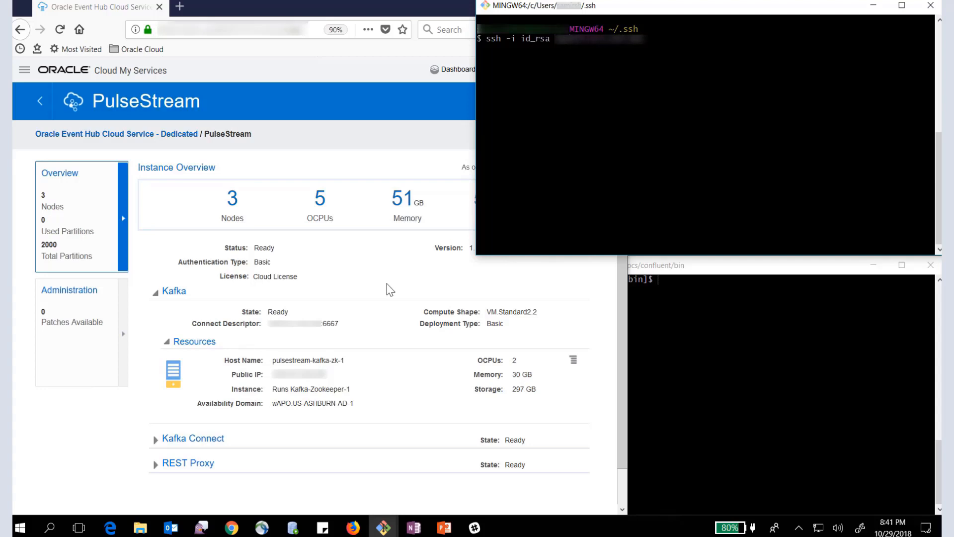
type("1")
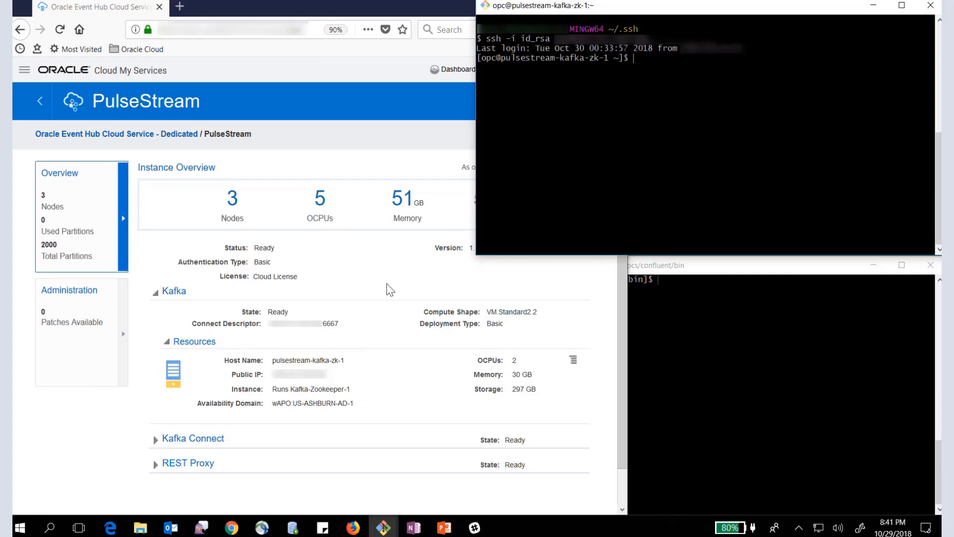
- Switch the SSH session to the oracle account with sudo su - oracle
type("sudo su - oracle")
key("Return")
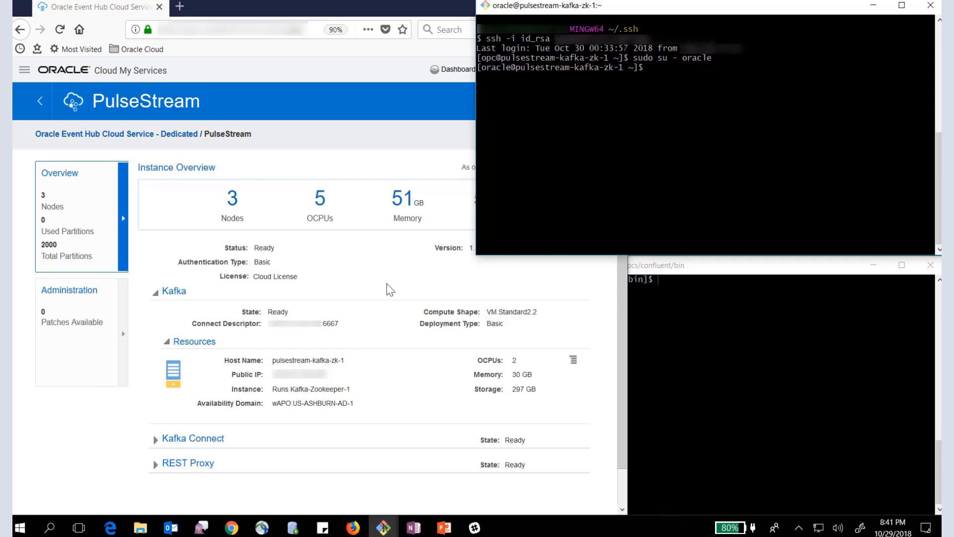
- In the SSH session just opened, change to the directory /u01/oehpcs/confluent/bin and list its files
left_click(728, 459)
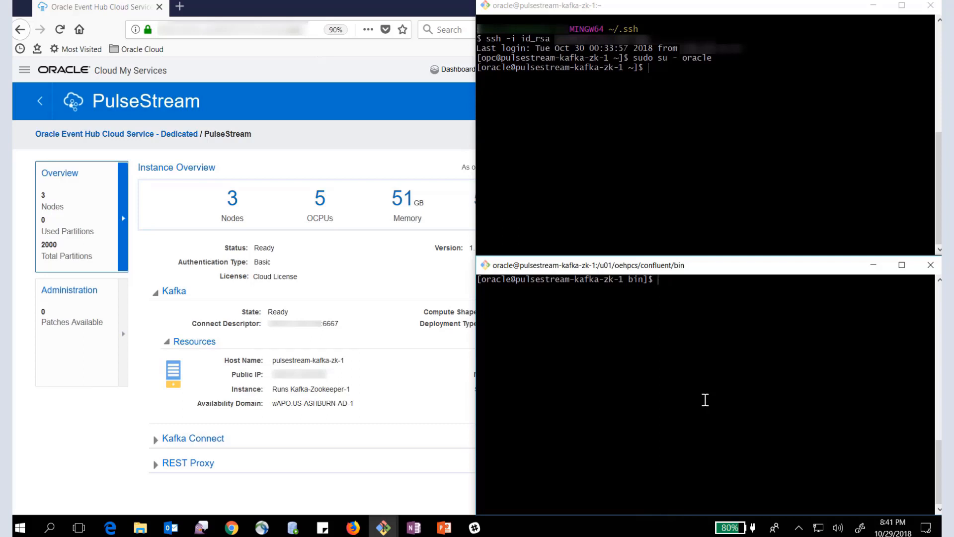
left_click(649, 71)
type("cd /u")
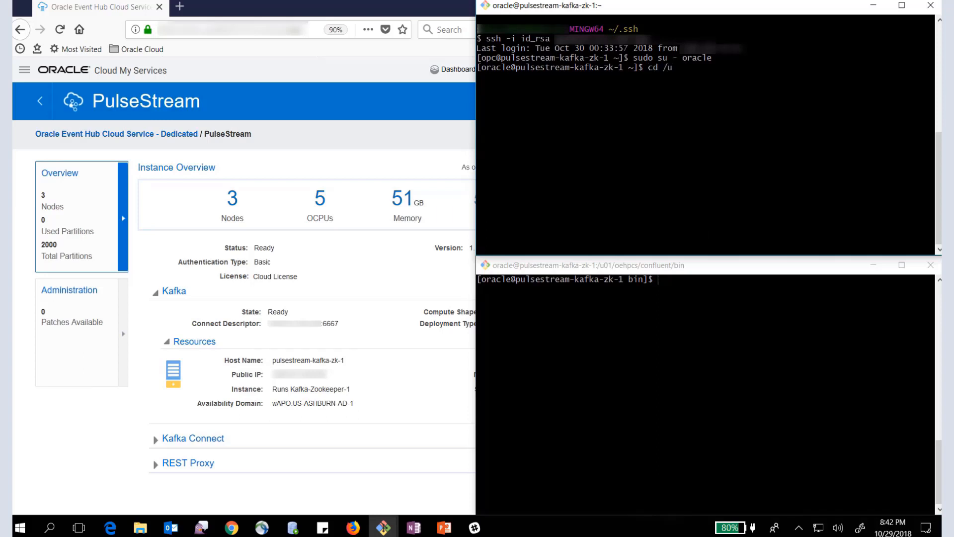
type("01/oe")
key("Tab")
type("c")
key("Tab")
type("/bin")
key("Return")
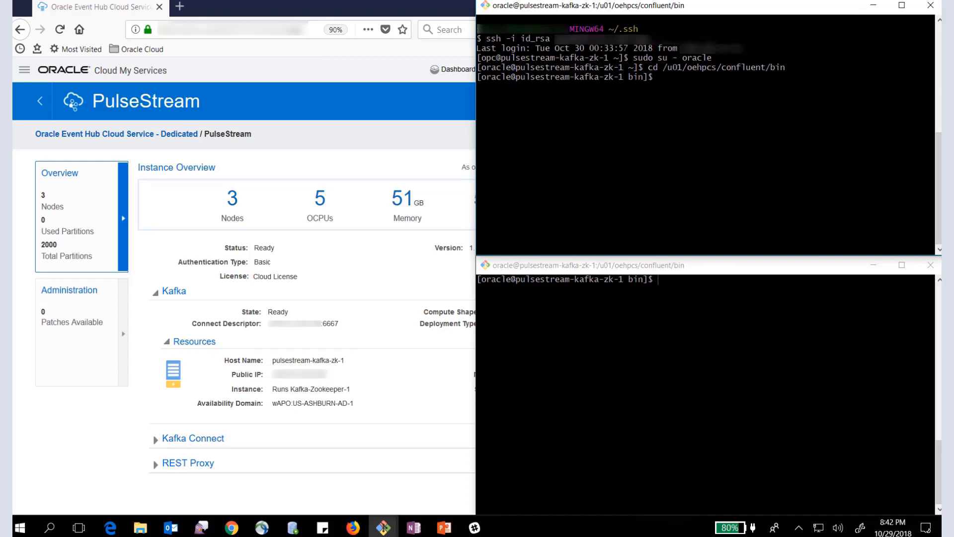
type("ls")
key("Return")
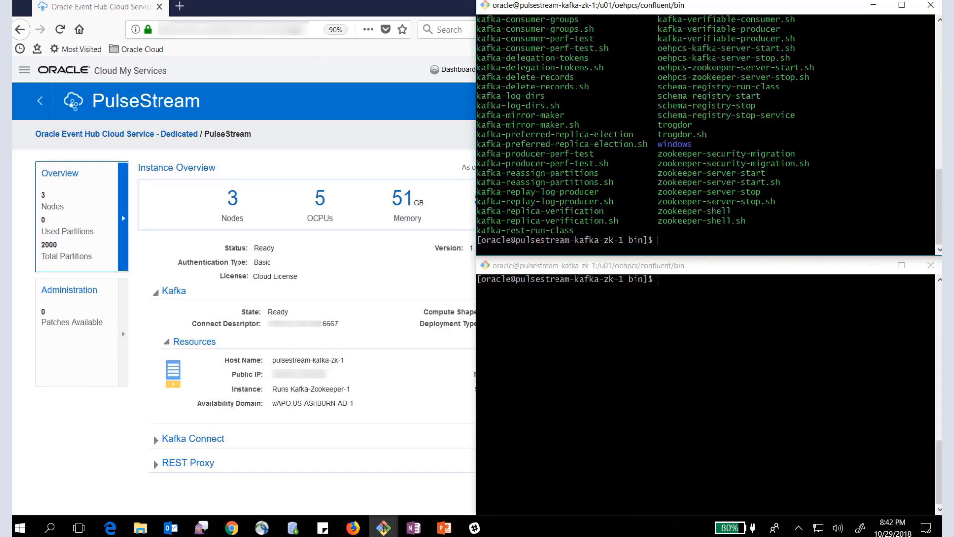
- Describe the PulseStream topic with the copied kafka-topics command, using the ZooKeeper address on port 2181
left_click(660, 289)
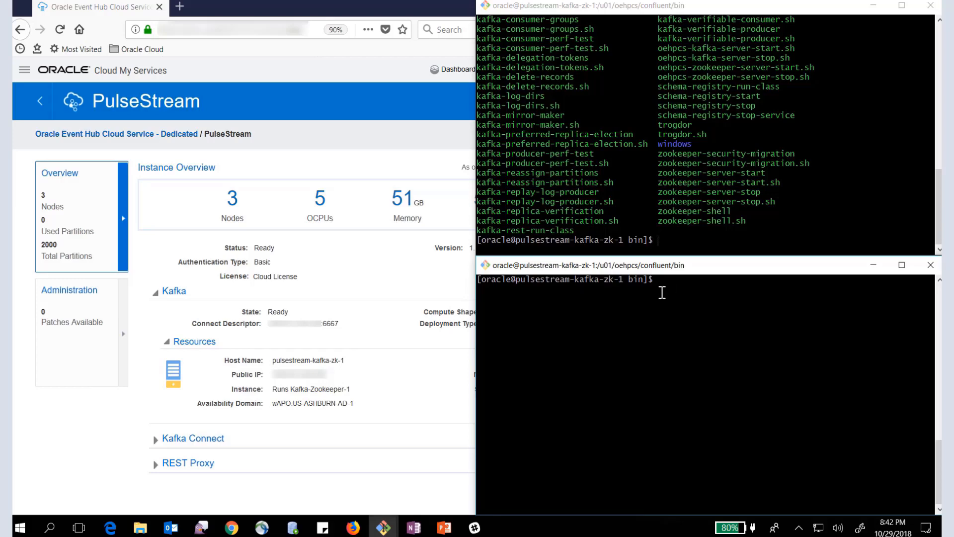
left_click(665, 240)
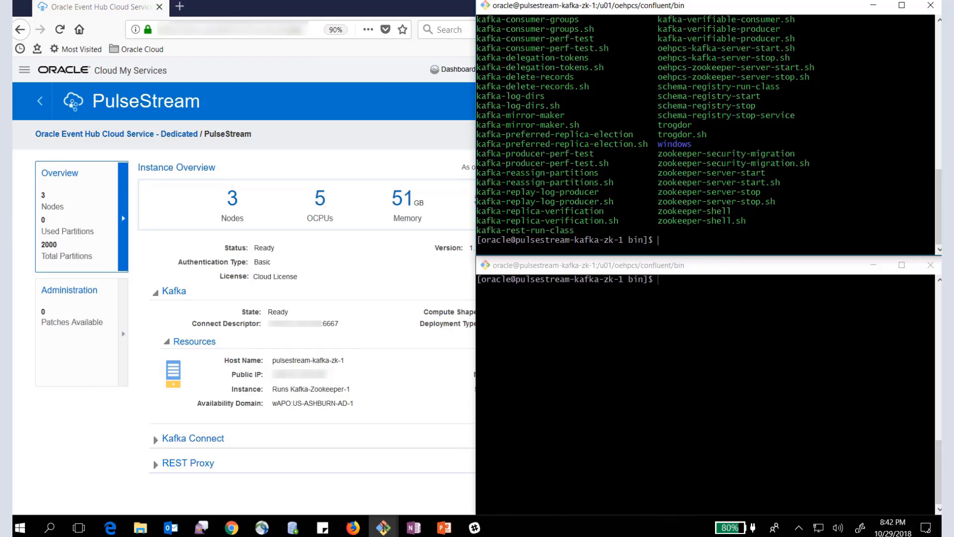
key("alt+Tab")
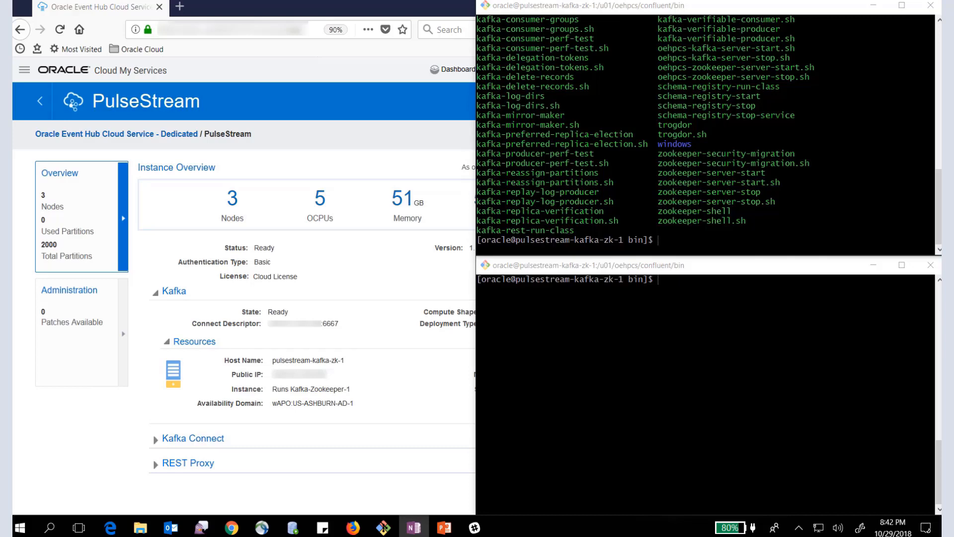
right_click(658, 239)
left_click(713, 280)
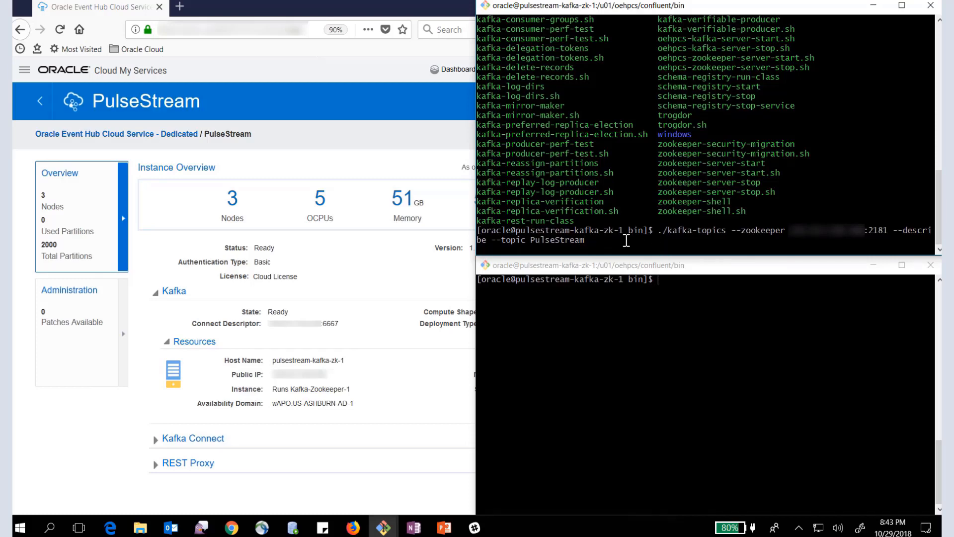
key("Return")
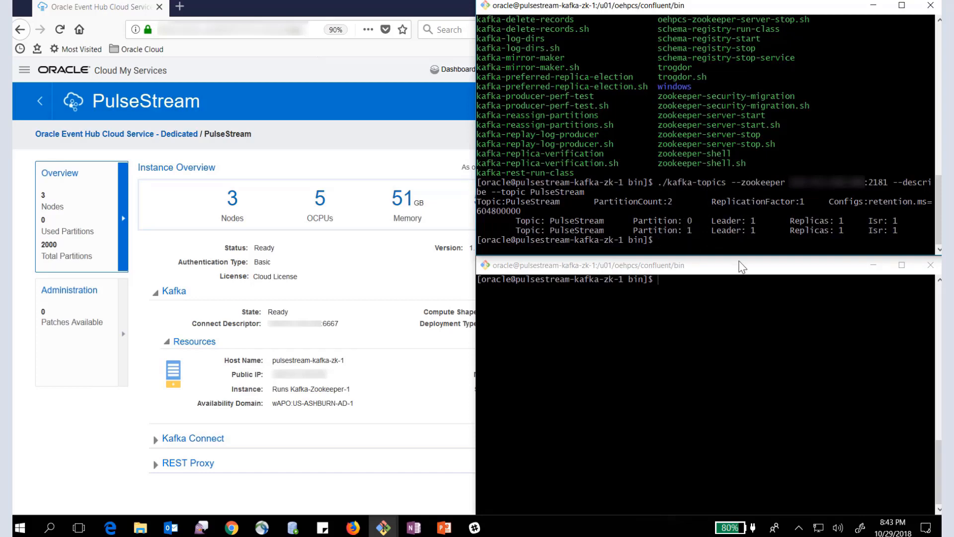
- In the second terminal, start the copied kafka-console-consumer command for topic PulseStream on bootstrap server port 6667 with the --from-beginning option
left_click(751, 330)
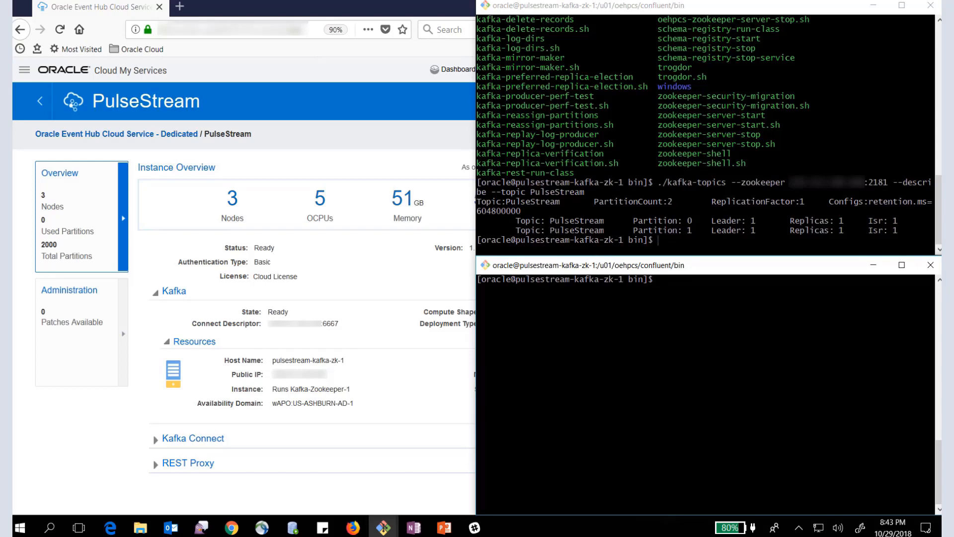
key("alt+Tab")
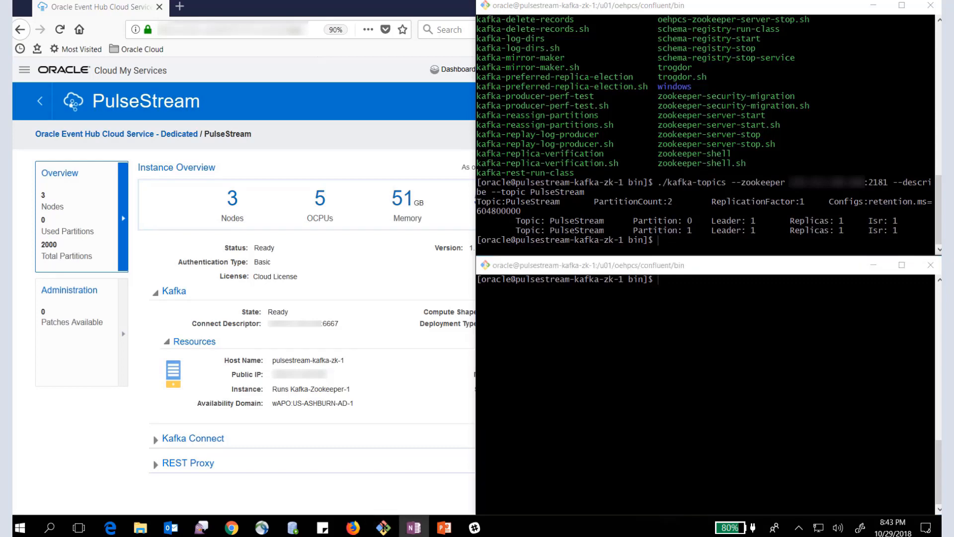
left_click(657, 279)
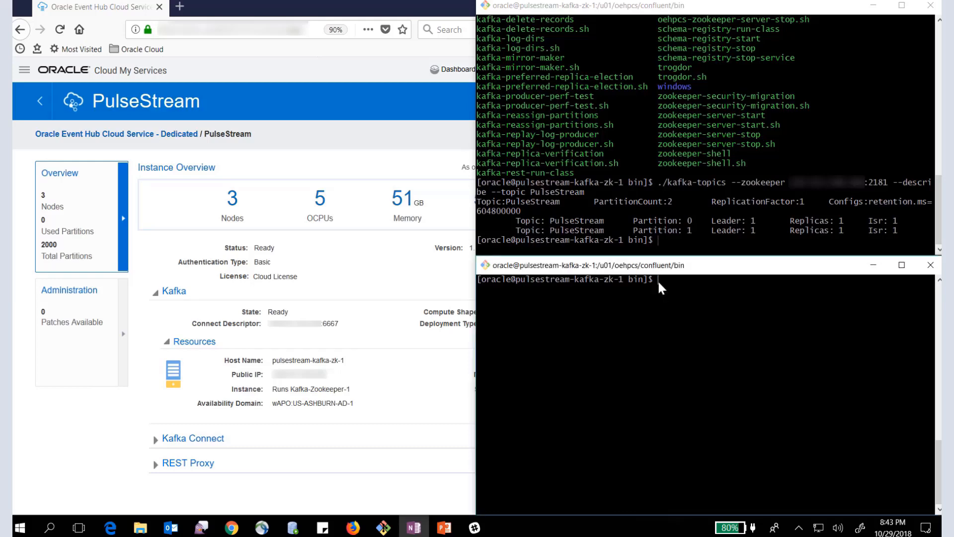
right_click(661, 287)
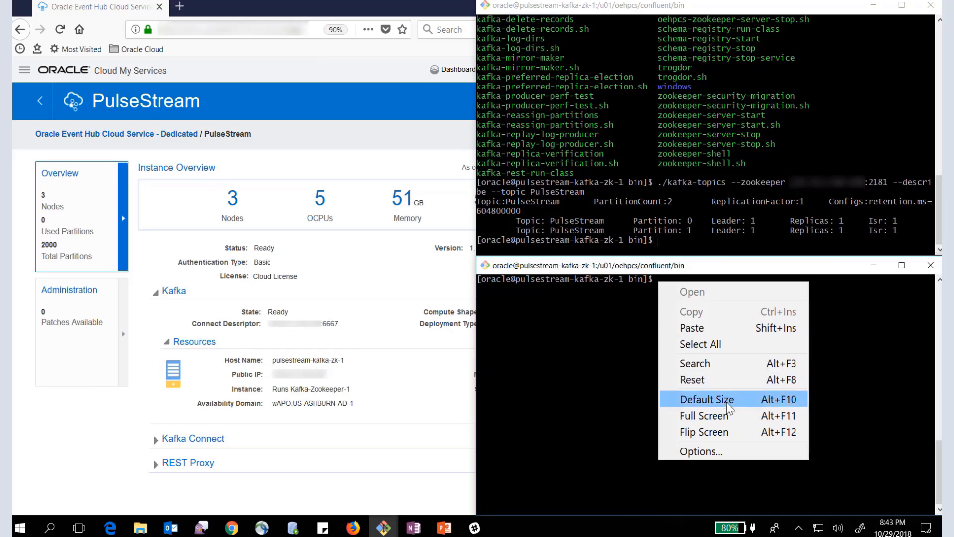
left_click(693, 328)
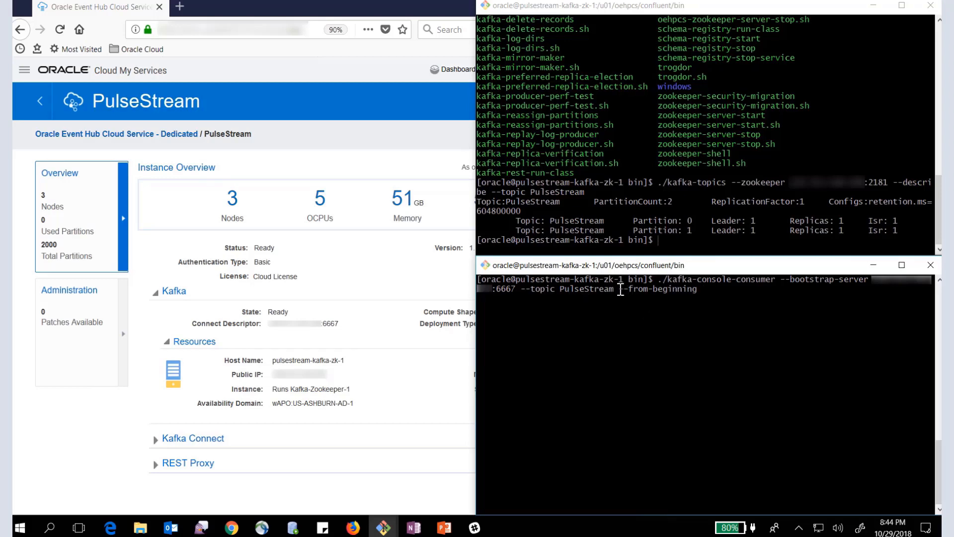
key("Return")
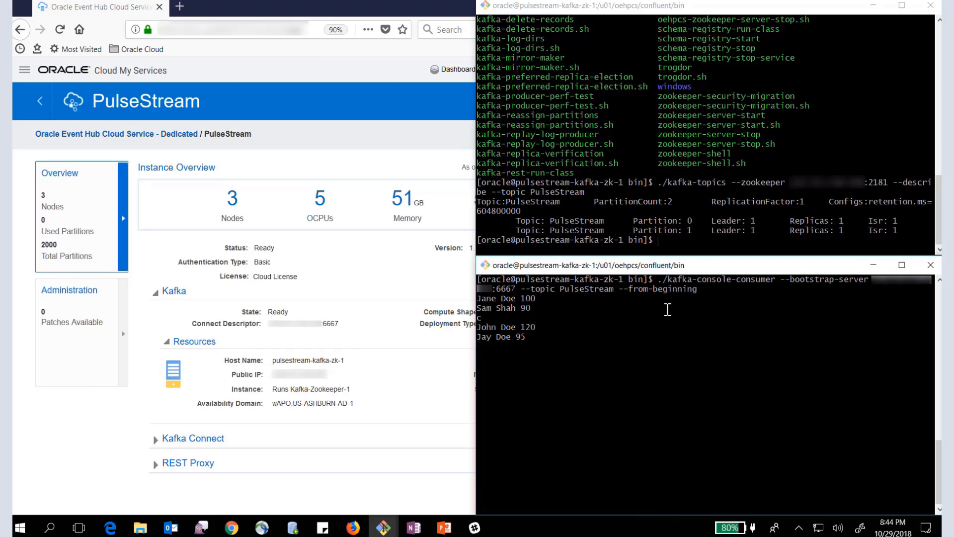
- In the first terminal, start the copied kafka-console-producer command for topic PulseStream with the broker list on port 6667
left_click(658, 239)
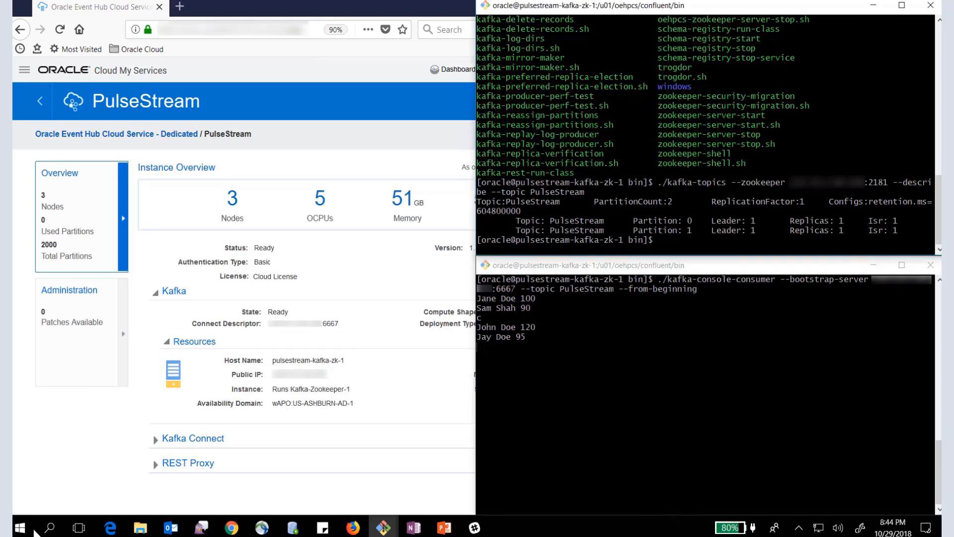
key("alt+Tab")
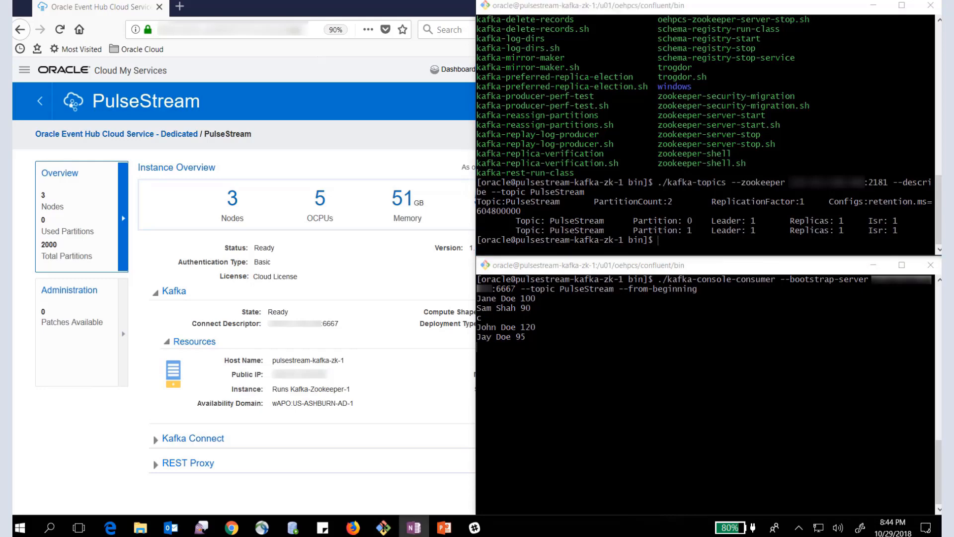
left_click(659, 242)
right_click(659, 244)
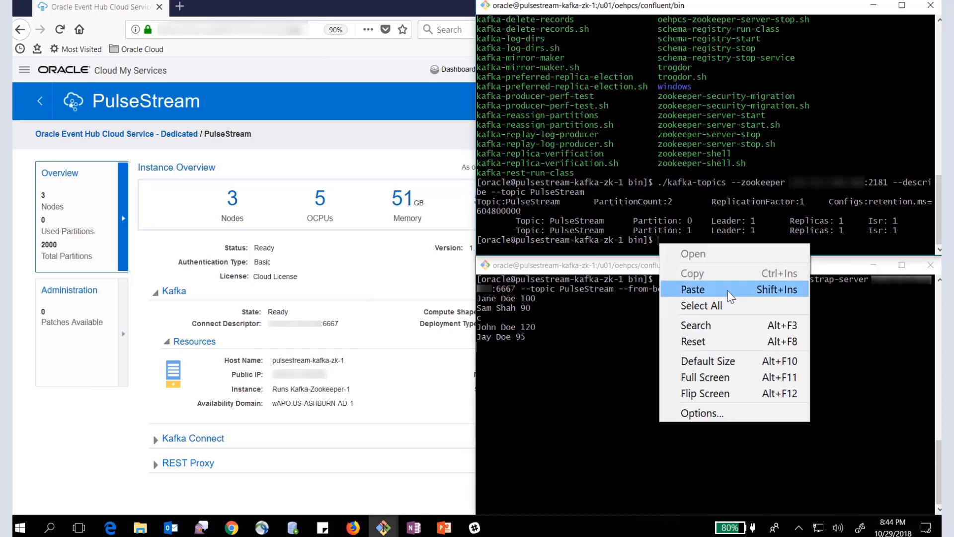
left_click(729, 289)
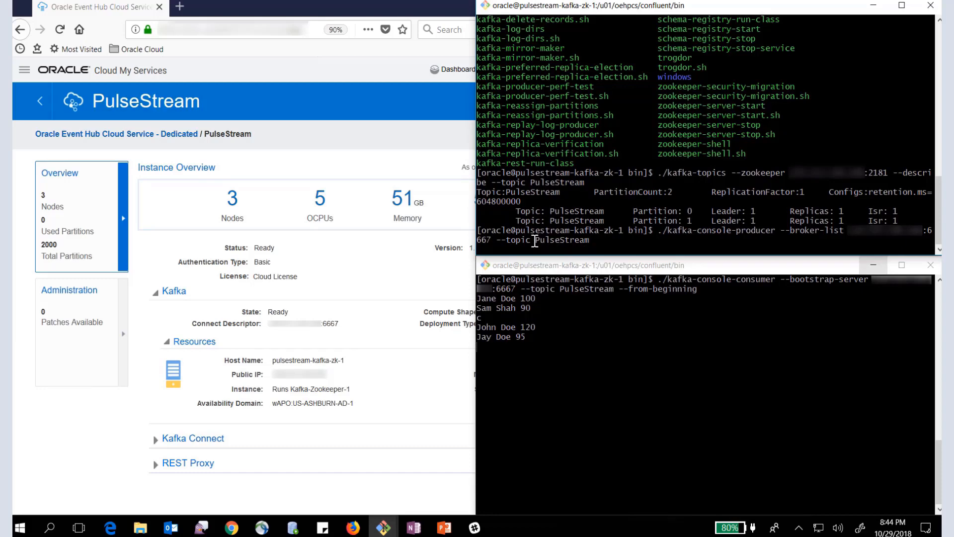
key("Return")
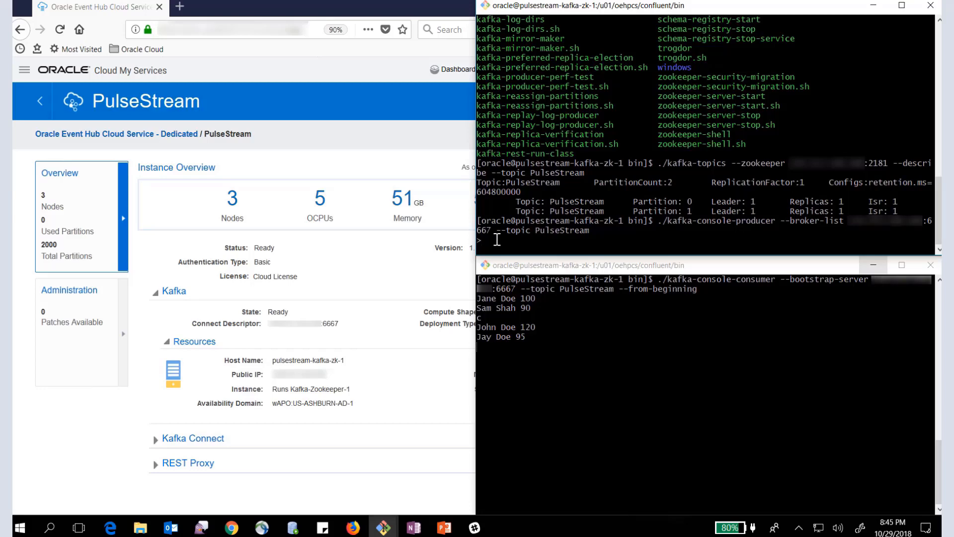
- Publish a test message to the PulseStream topic containing a person's full name and the value 90
key("Return")
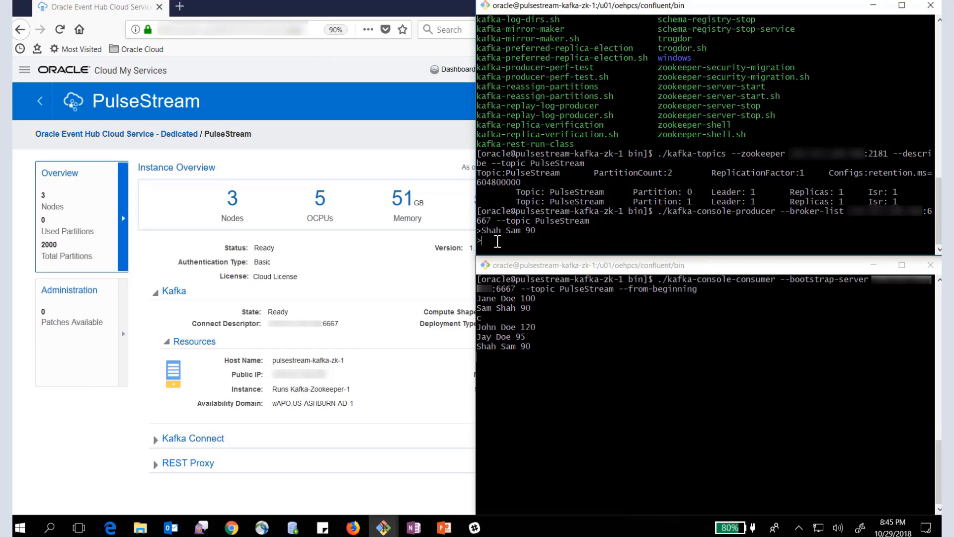
- Publish a second test message from the producer with another person's full name and the value 95
key("Return")
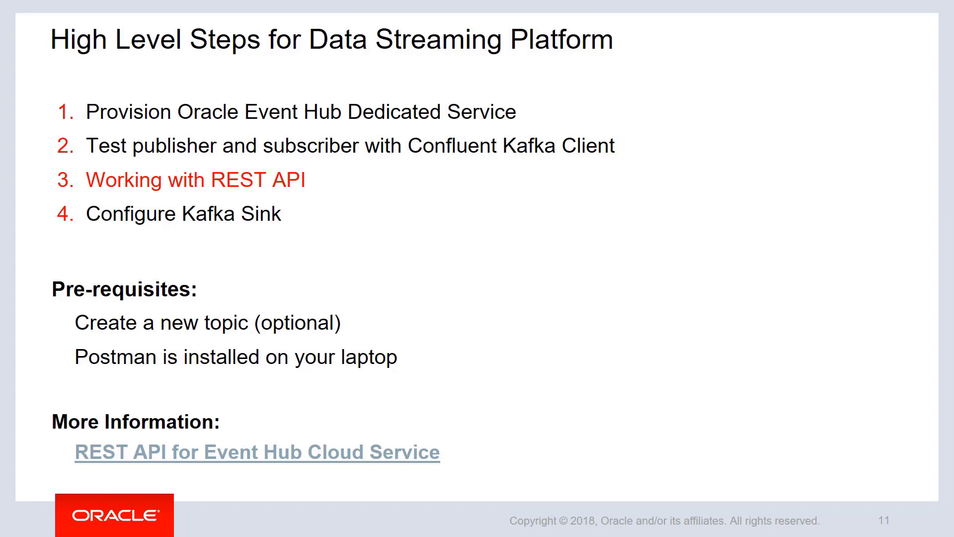
key("Right")
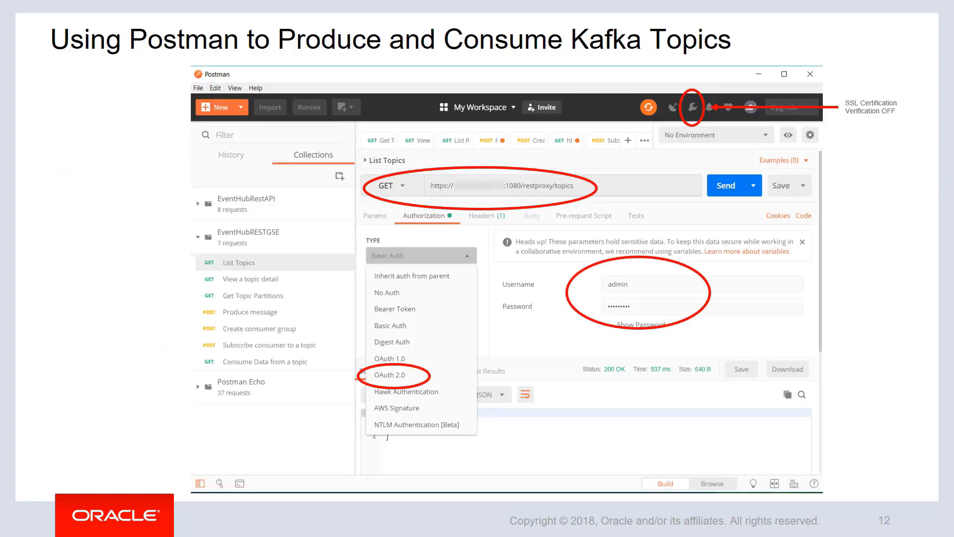
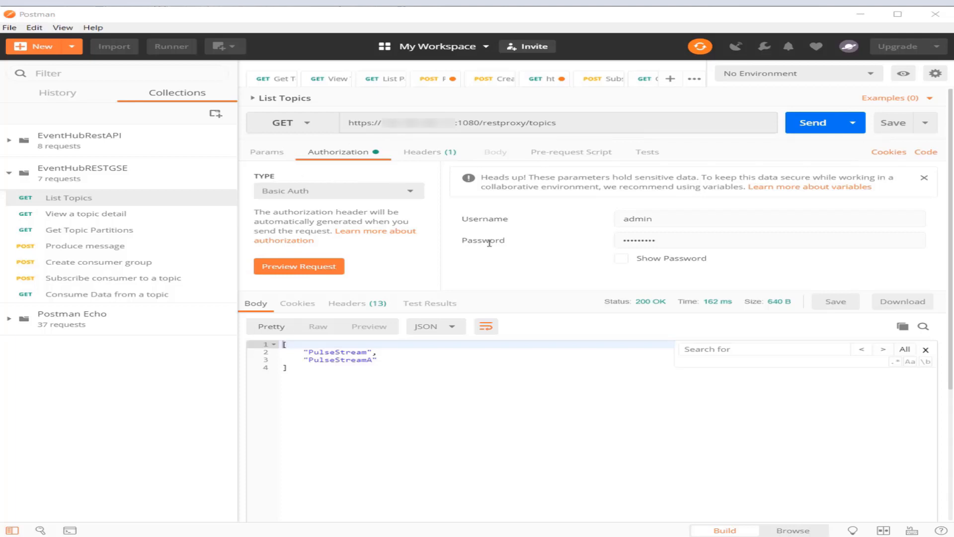
- Send the List Topics request and check the returned topic names, including the PulseStreamA entry
left_click(813, 125)
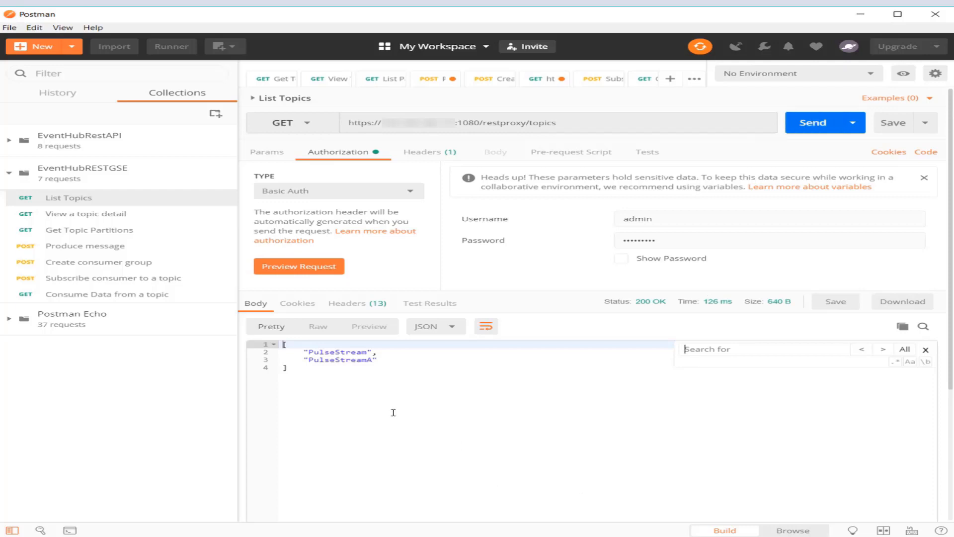
left_click(925, 350)
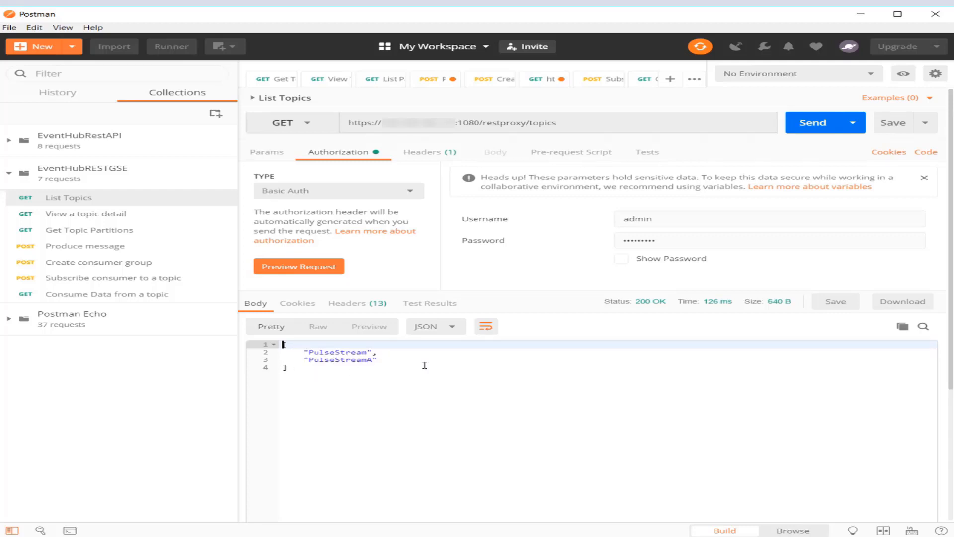
left_click(305, 359)
left_click_drag(305, 360, 374, 359)
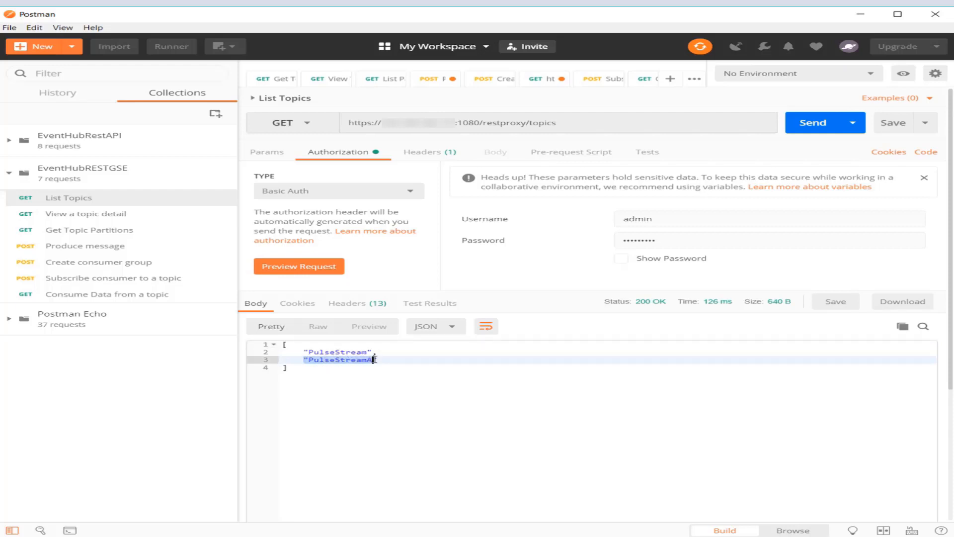
left_click(390, 359)
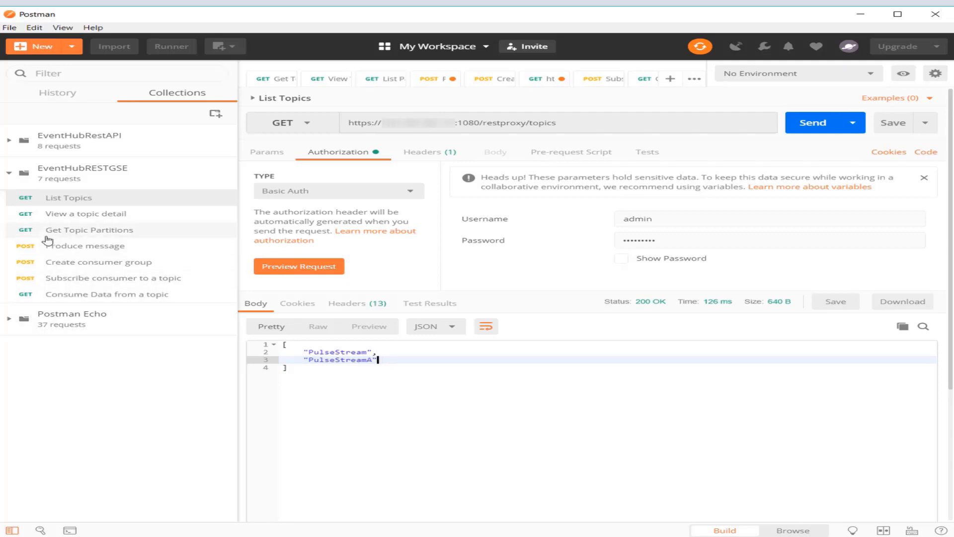
- Send the View a topic detail request for PulseStreamA and review the returned configuration and partition details
left_click(57, 215)
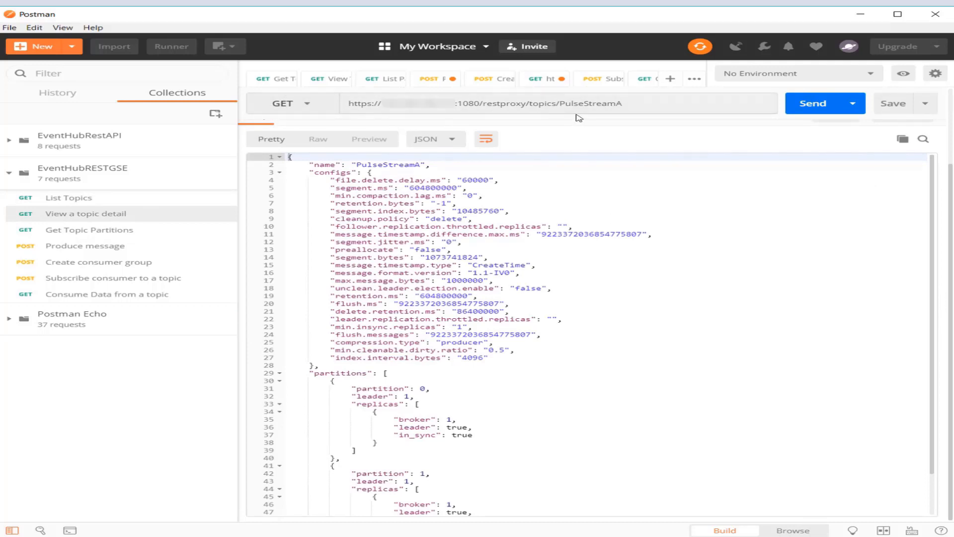
double_click(632, 106)
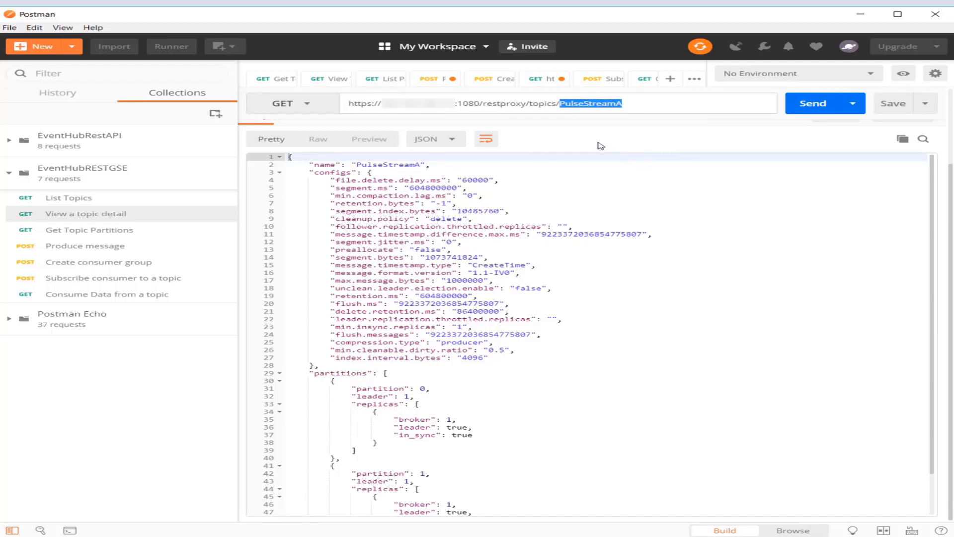
left_click(811, 106)
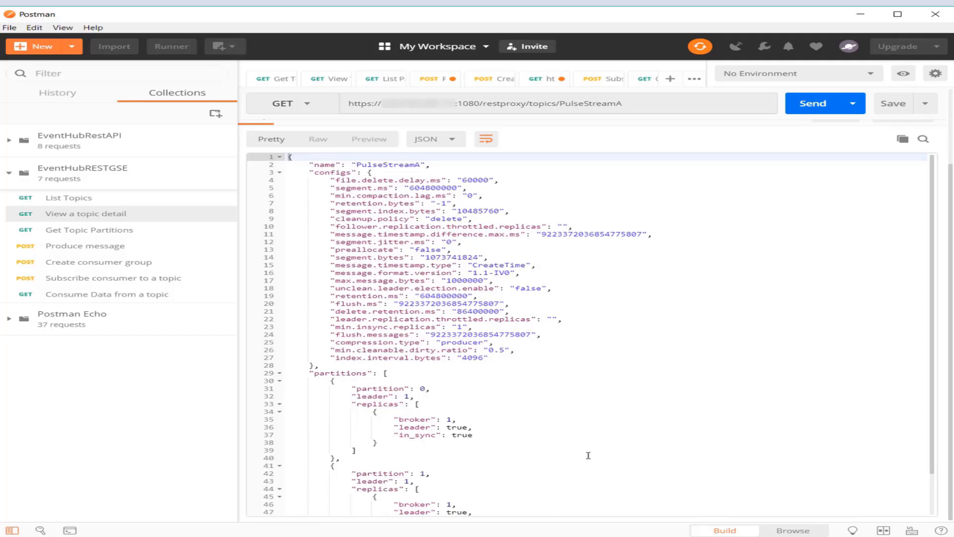
scroll(586, 451, "down", 2)
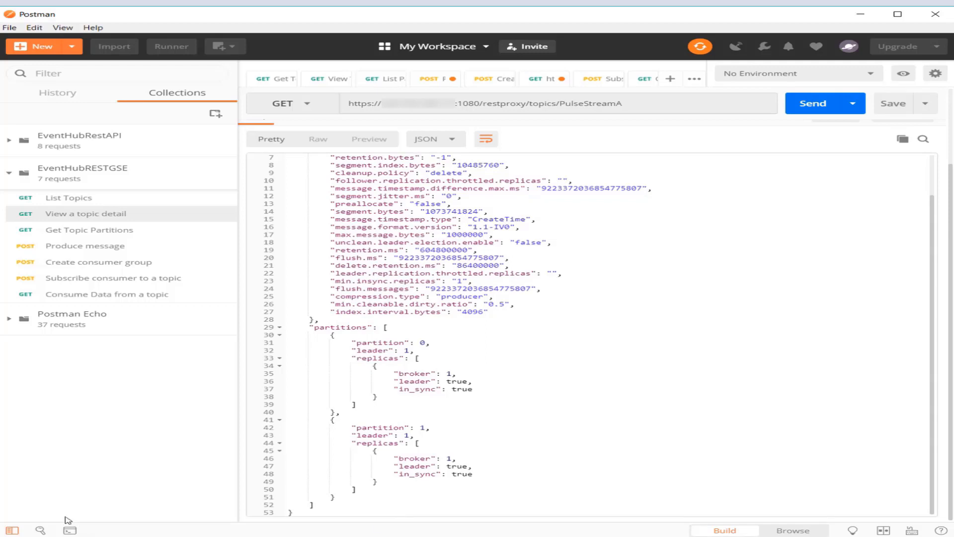
- Open the Produce message request, check its supported media types in the Oracle Help Center documentation, and return to Postman
left_click(73, 247)
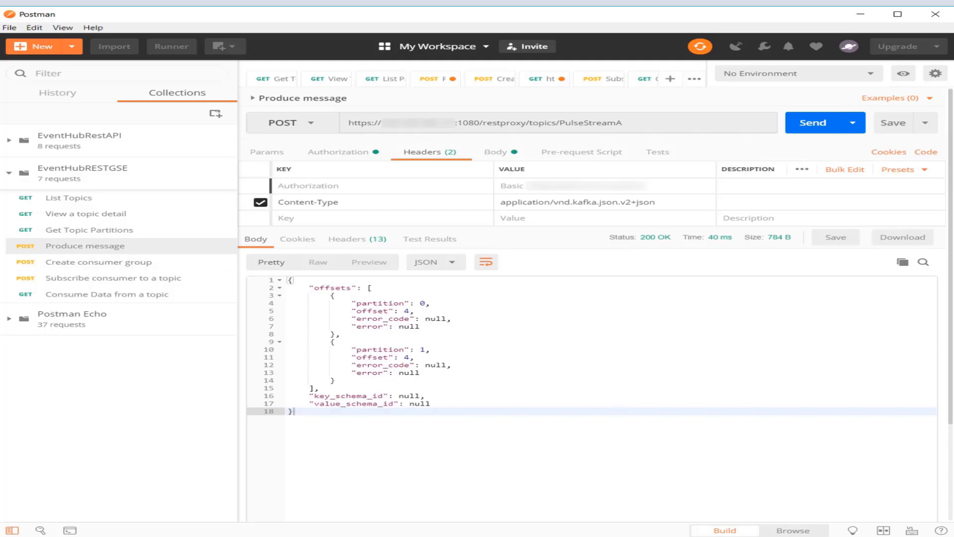
key("alt+Tab")
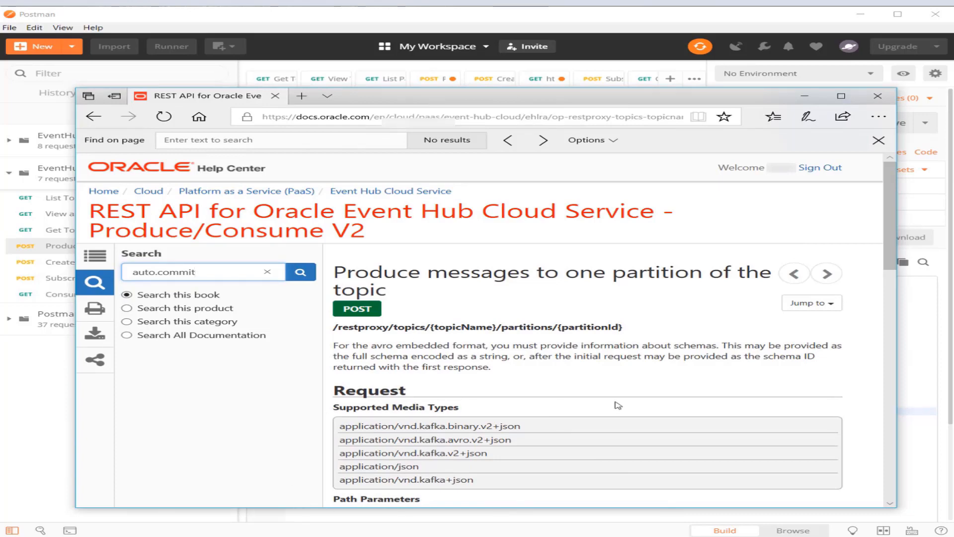
left_click_drag(527, 427, 337, 430)
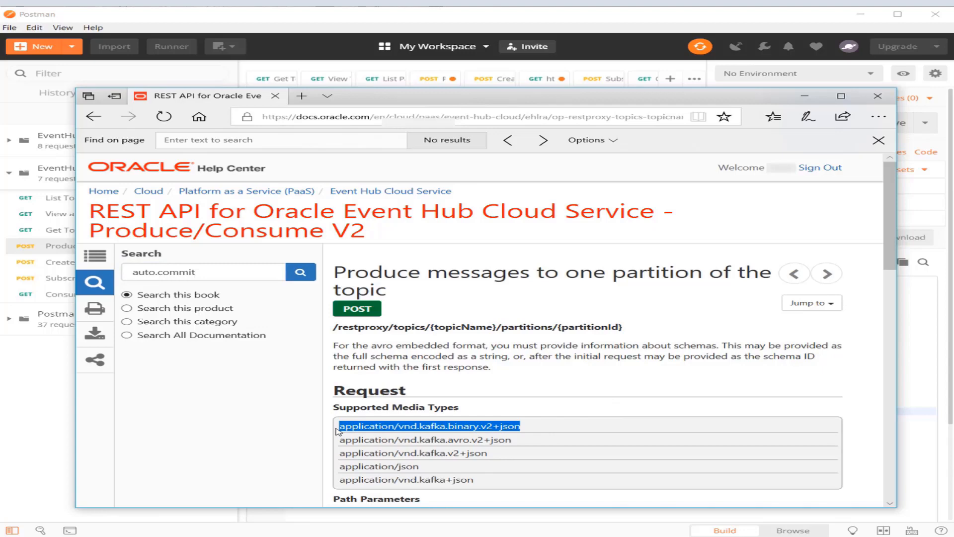
left_click(805, 95)
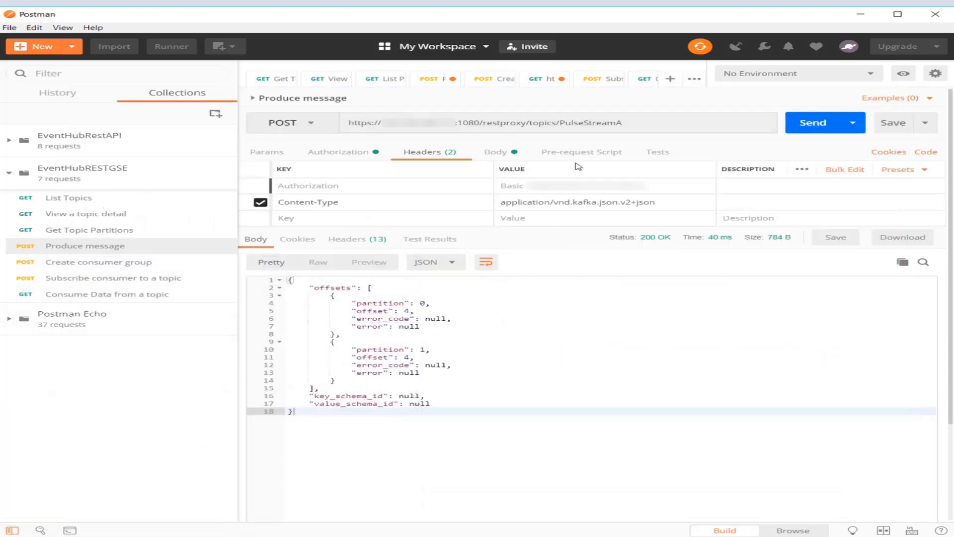
- In the Produce message request body, set the number in the first record's value to 80
left_click(504, 155)
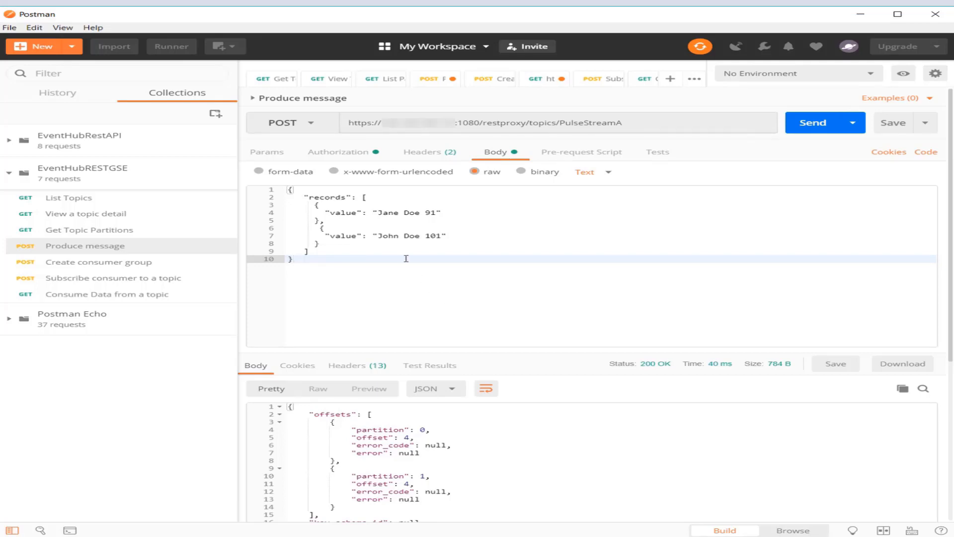
left_click(336, 212)
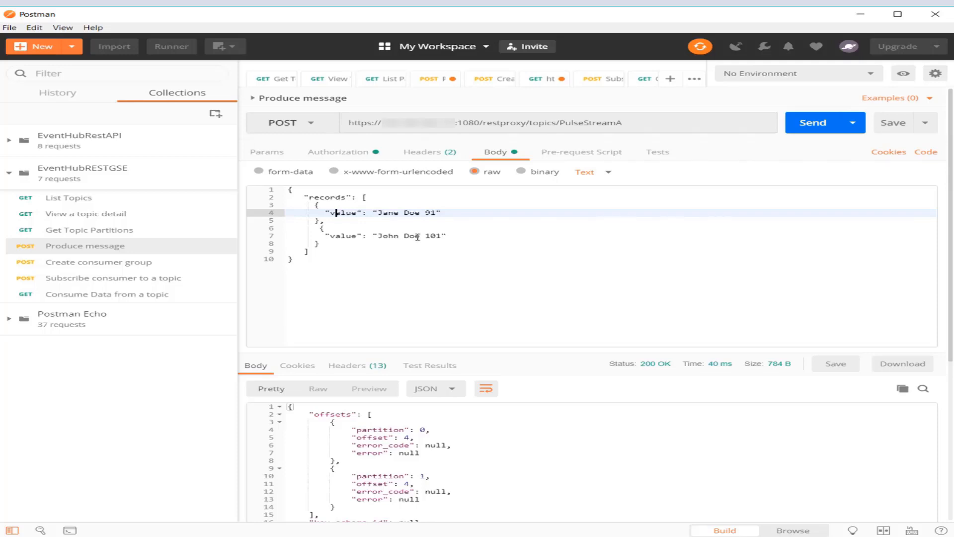
left_click(435, 212)
key("BackSpace")
key("BackSpace")
type("80")
- Set the number in the second record's value to 70 and send the message request to topic PulseStreamA
left_click(438, 235)
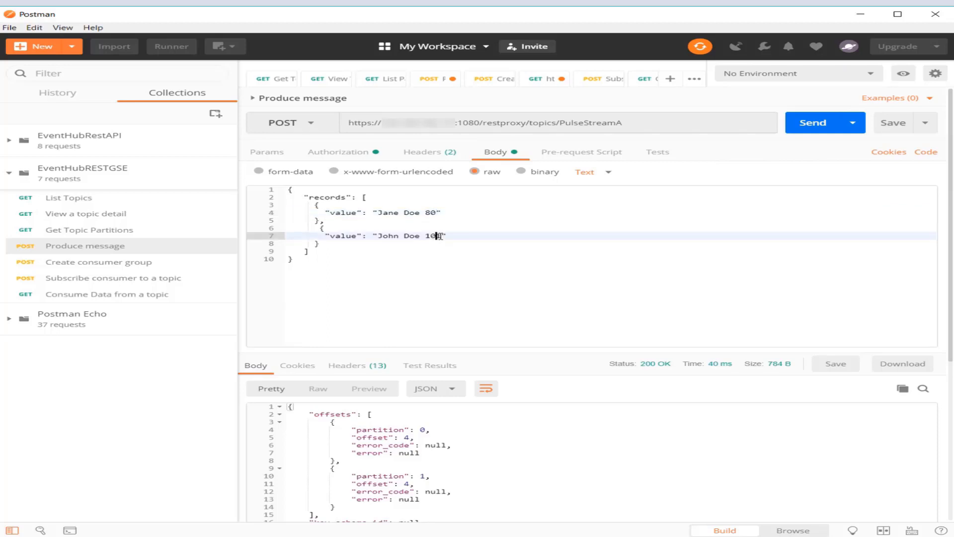
key("Right")
key("BackSpace")
key("BackSpace")
key("BackSpace")
type("70")
left_click(815, 124)
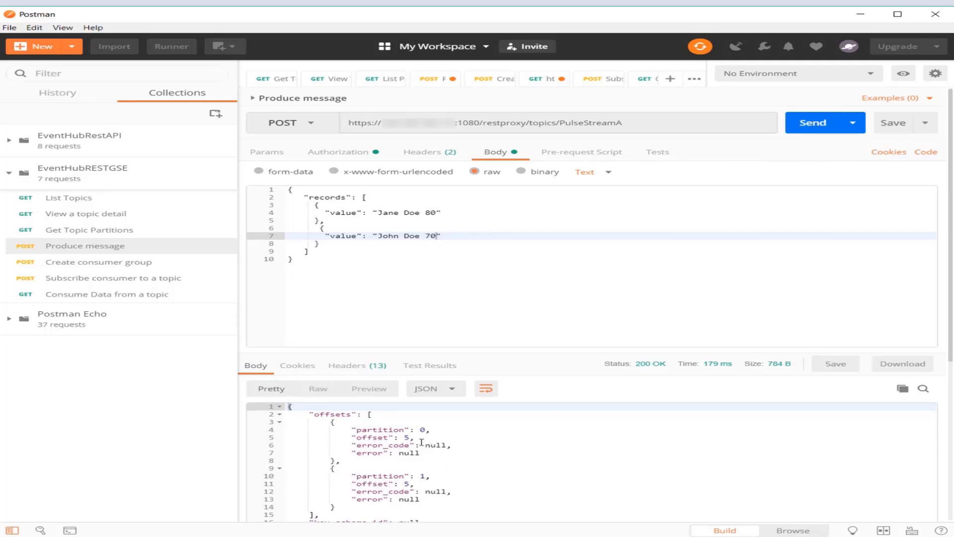
- Examine the partition offsets and error codes in the Produce message response
left_click_drag(415, 438, 342, 438)
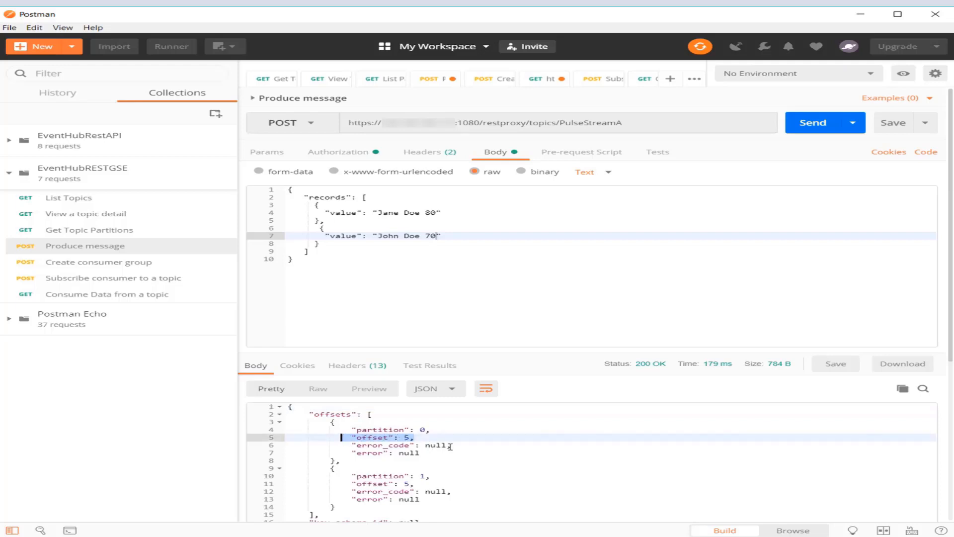
left_click(516, 447)
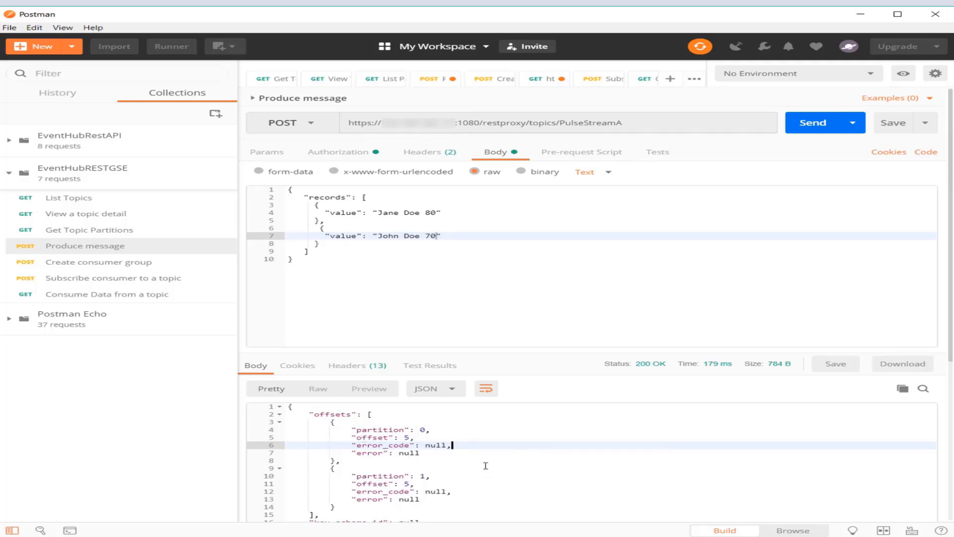
scroll(486, 465, "down", 1)
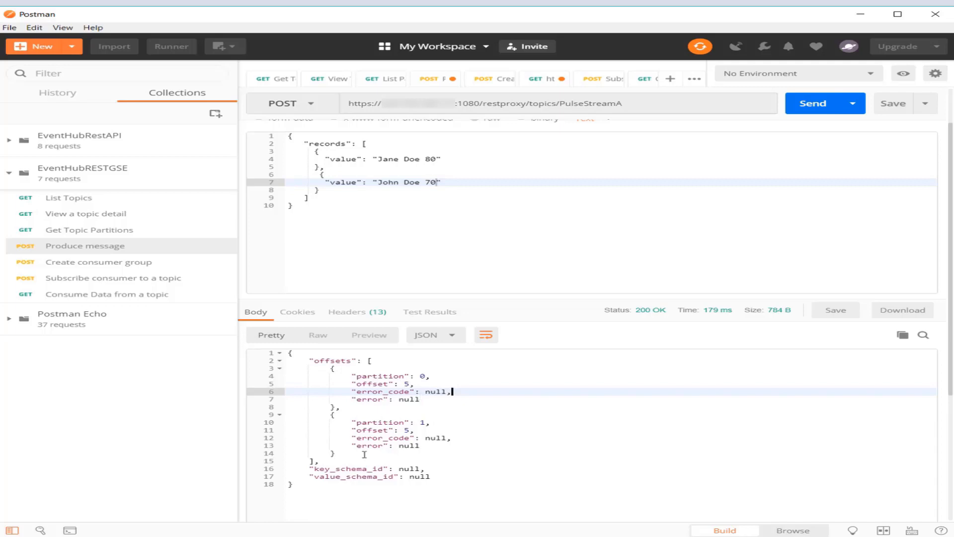
left_click(464, 440)
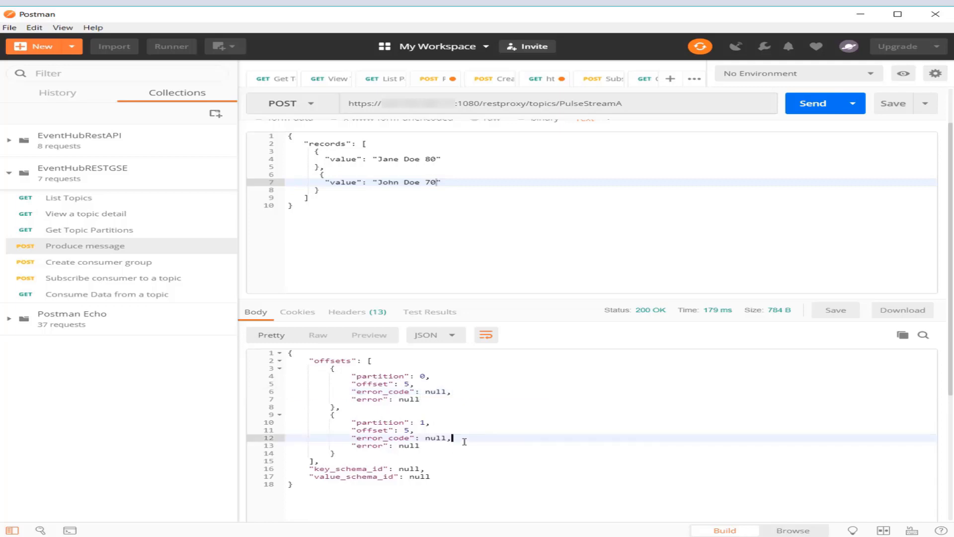
scroll(464, 440, "up", 2)
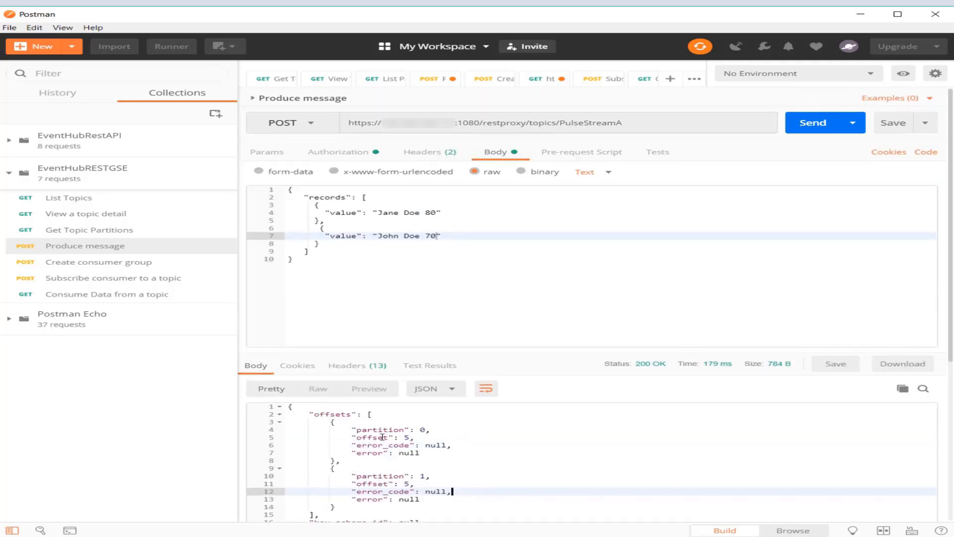
- Set the numbers in the two record values to 81 and 71 and send the Produce message request again
left_click(437, 213)
key("BackSpace")
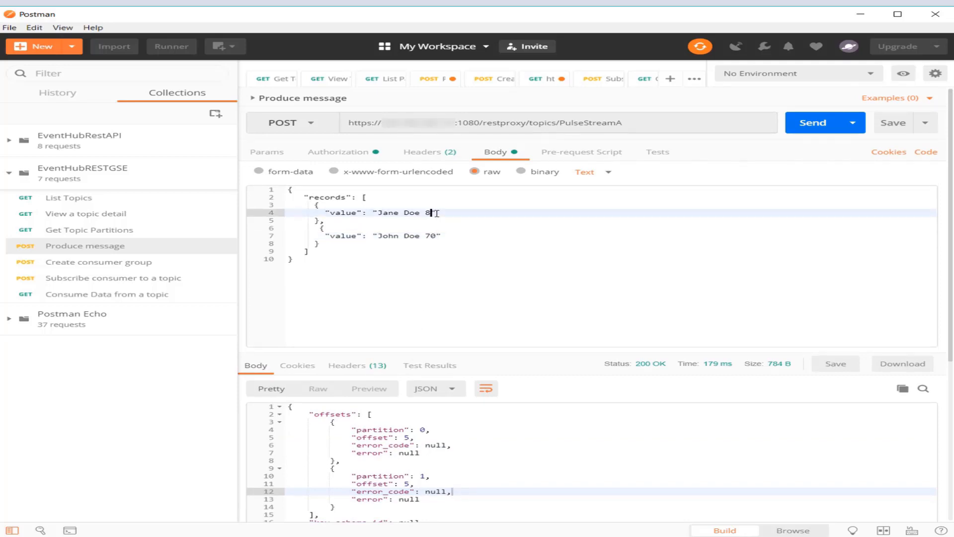
type("1")
left_click(437, 235)
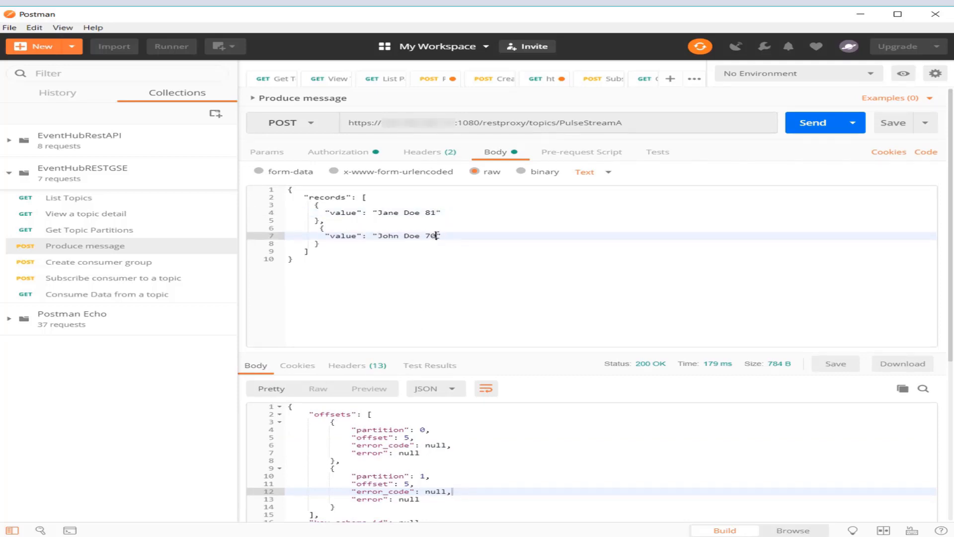
key("BackSpace")
type("1")
left_click(813, 130)
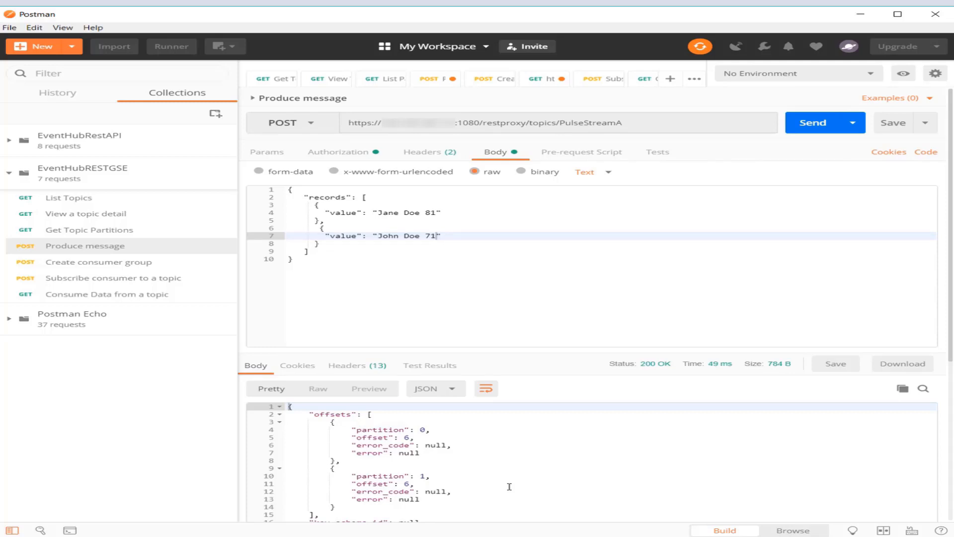
- In the Create consumer group request for consumergrp, set the consumer name in the body to consumer6 and send it
left_click(73, 267)
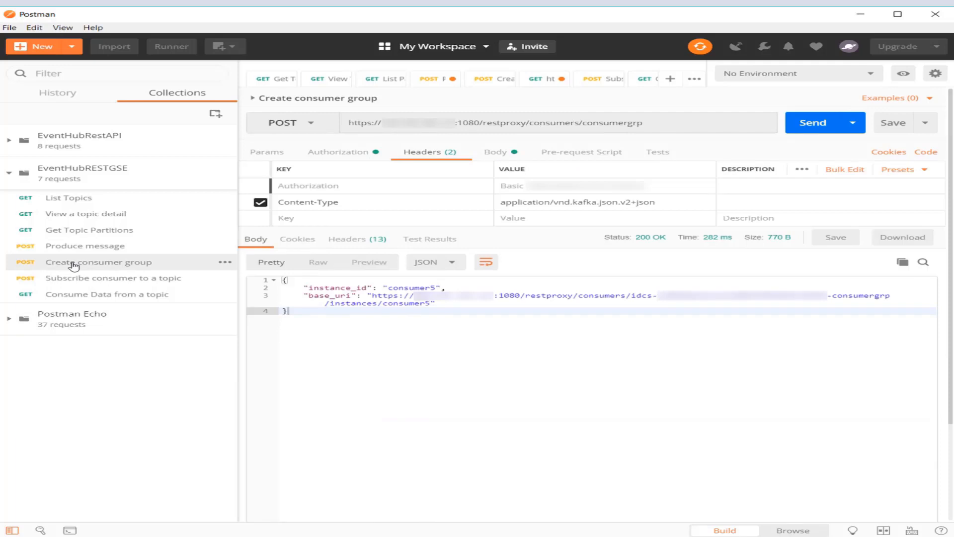
left_click(659, 122)
left_click_drag(659, 123, 583, 126)
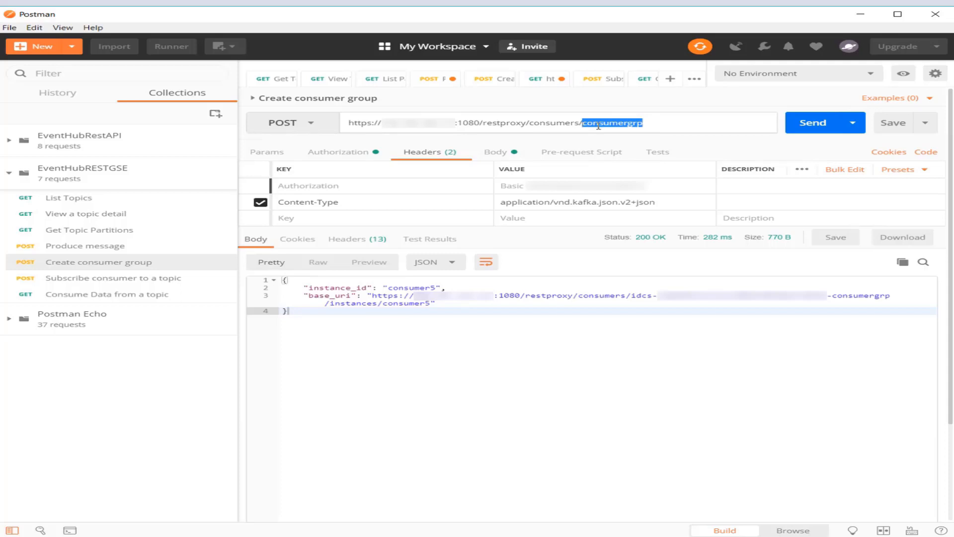
left_click(503, 153)
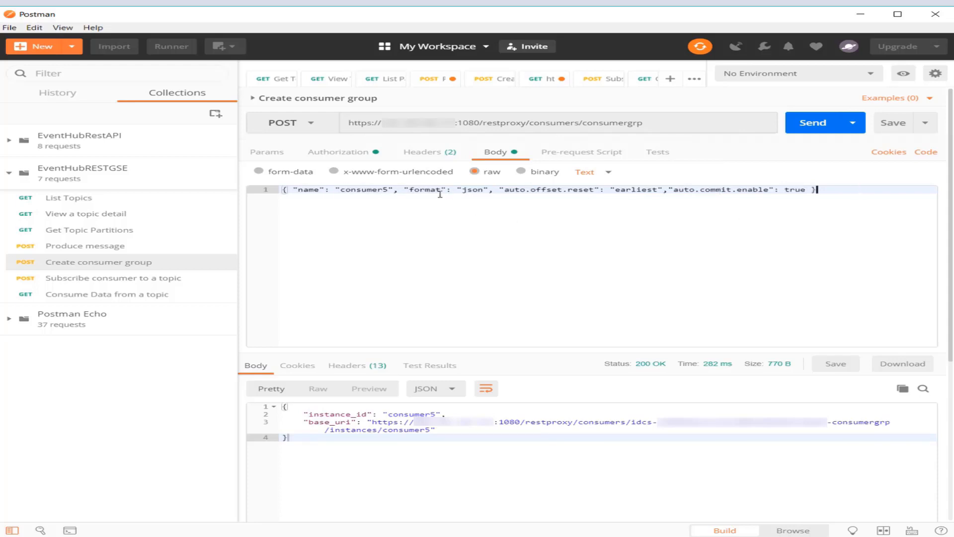
left_click(390, 191)
key("BackSpace")
type("6")
left_click(814, 124)
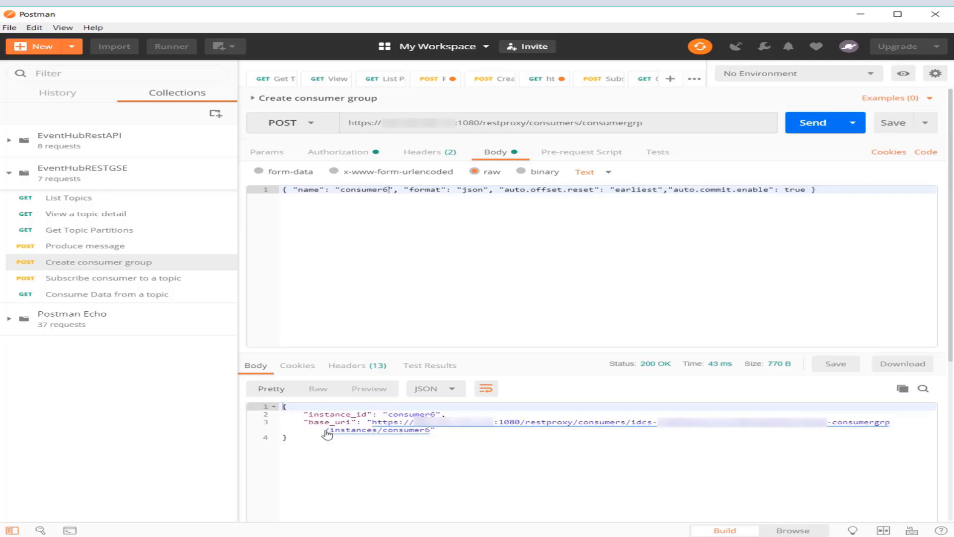
- Inspect the base_uri returned for consumer6 and open the Subscribe consumer to a topic request
right_click(406, 427)
left_click(463, 480)
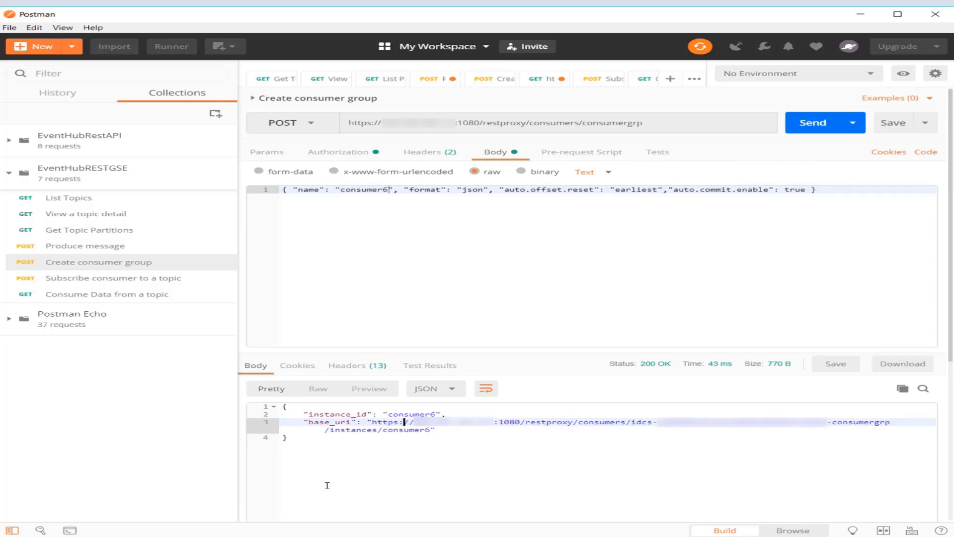
left_click(75, 285)
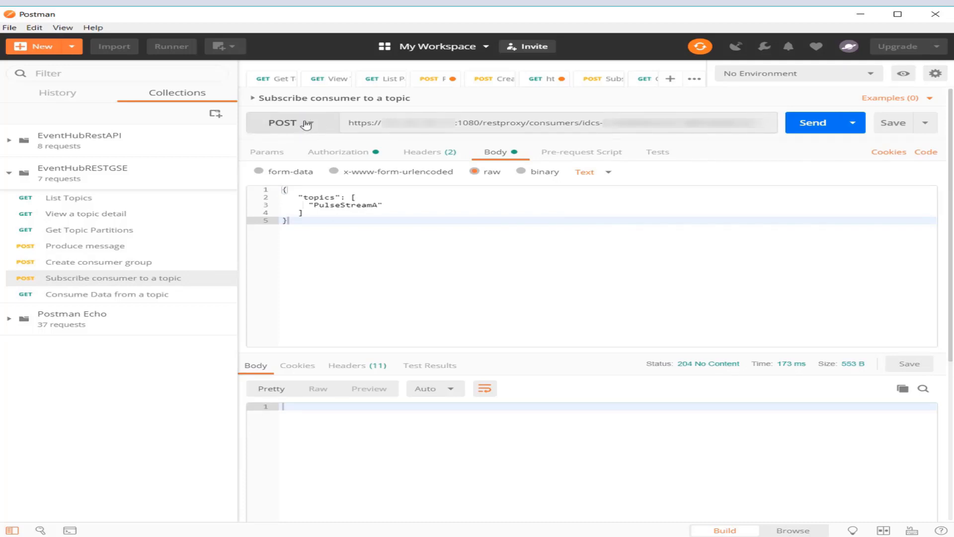
left_click(98, 263)
left_click_drag(372, 422, 432, 430)
left_click(132, 279)
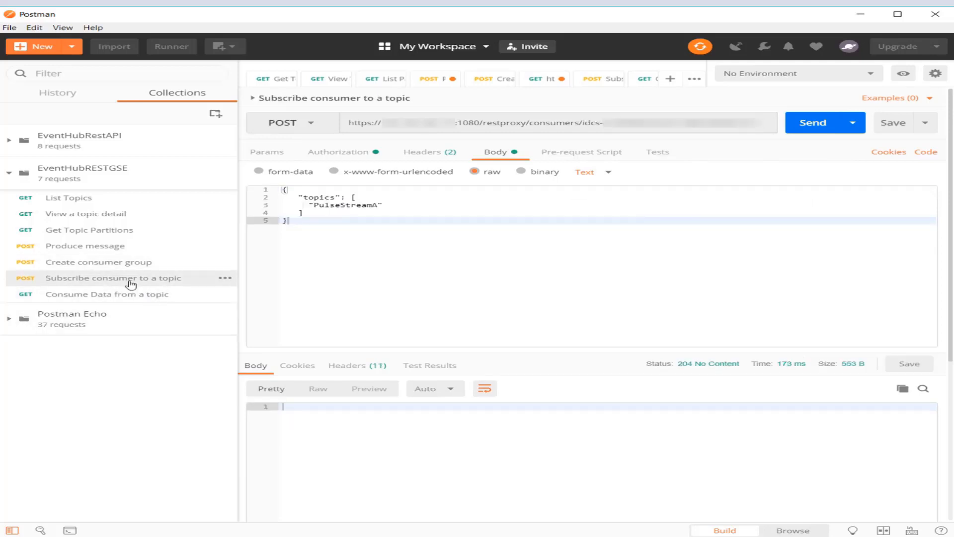
- Change the consumer instance in the subscription URL to consumer6 and send the request subscribing it to topic PulseStreamA
left_click(561, 120)
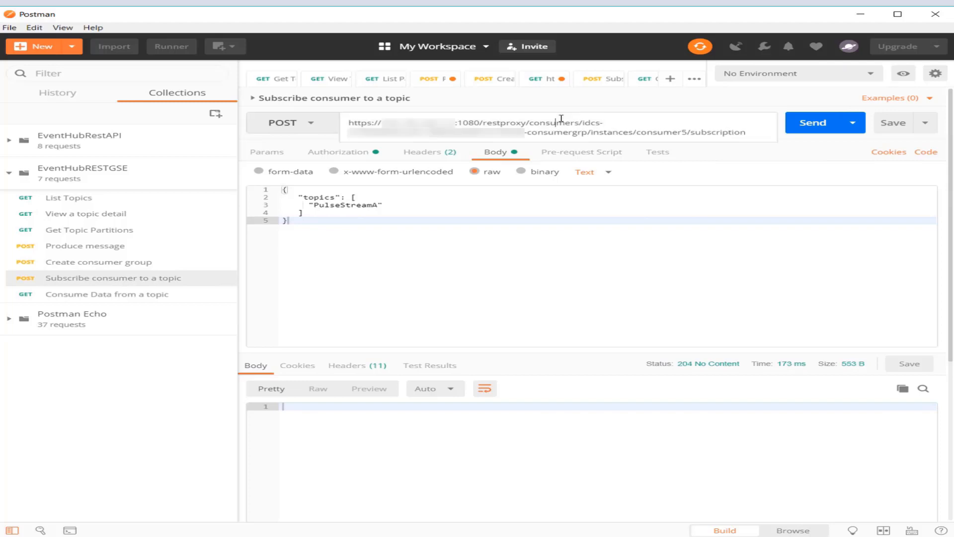
left_click(688, 131)
key("BackSpace")
type("6")
left_click_drag(748, 132, 686, 136)
left_click(495, 244)
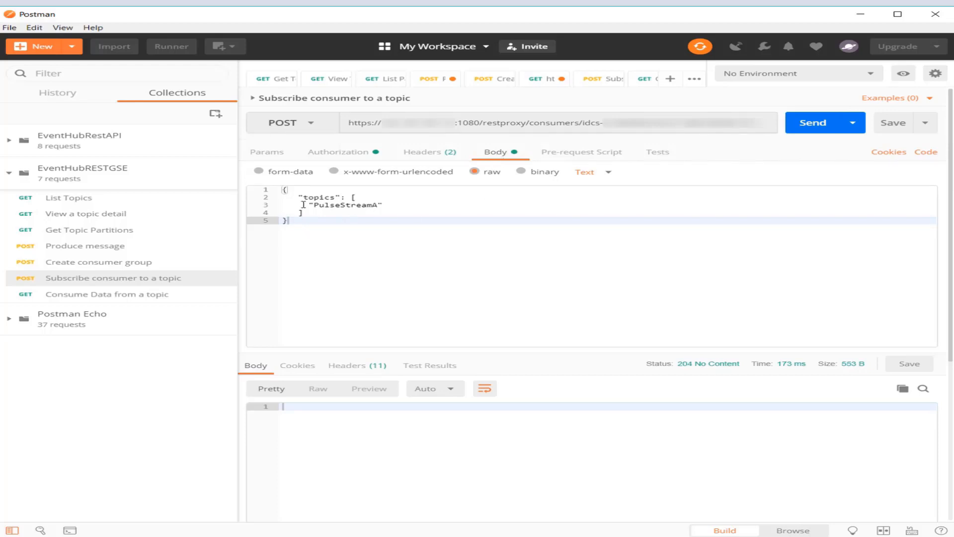
left_click_drag(384, 204, 308, 205)
left_click(318, 231)
left_click(807, 132)
- In the Consume Data from a topic request, change the consumer instance in the URL to consumer6 and send the request
left_click(89, 295)
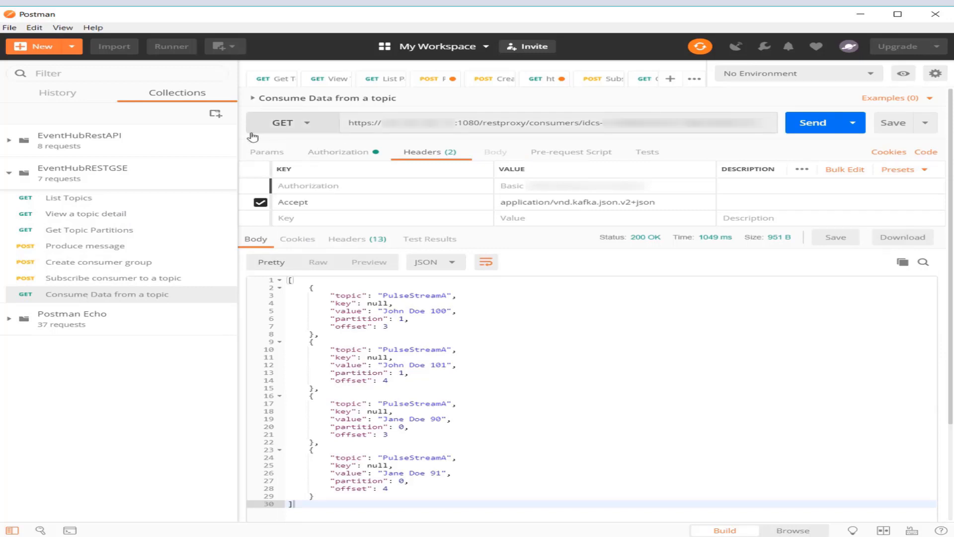
right_click(542, 125)
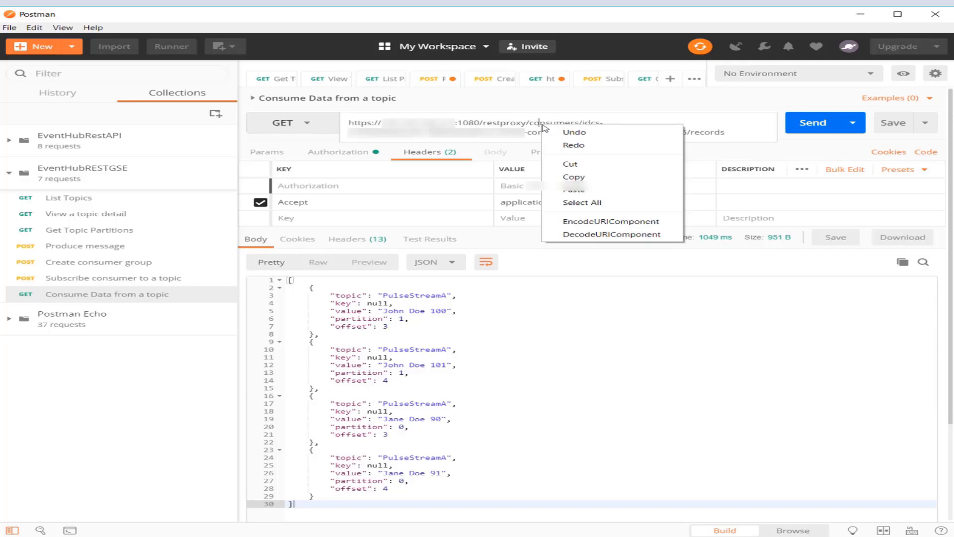
left_click(475, 127)
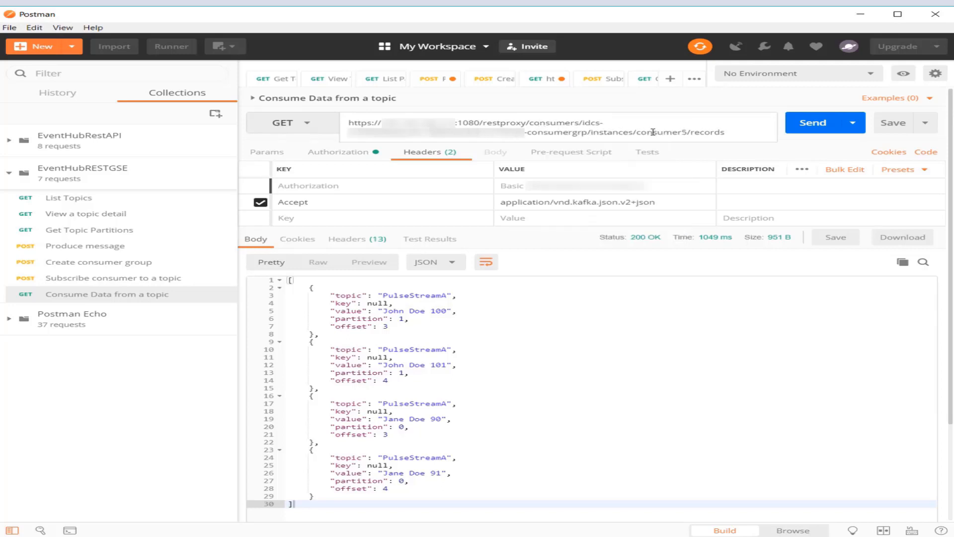
left_click(689, 131)
key("BackSpace")
type("6")
left_click_drag(727, 132, 690, 134)
left_click(810, 129)
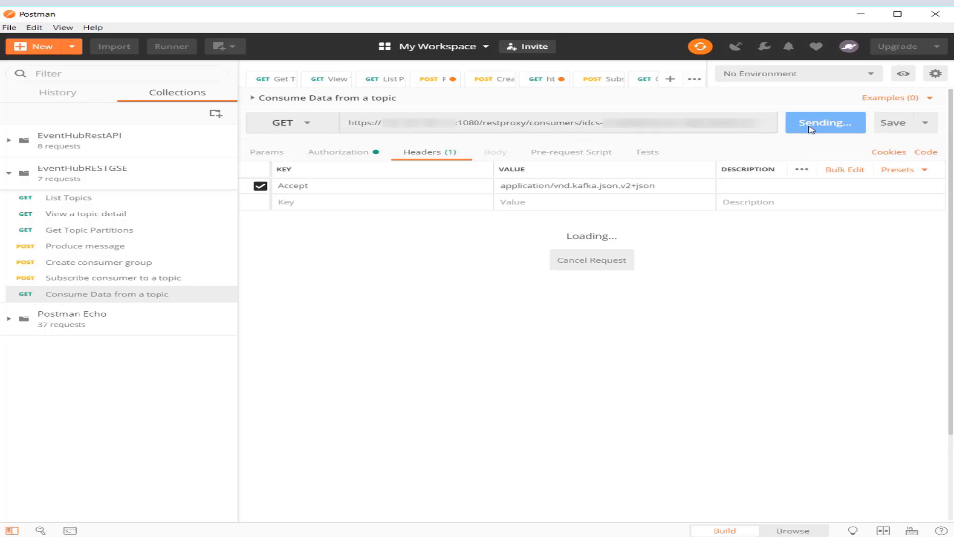
left_click(811, 128)
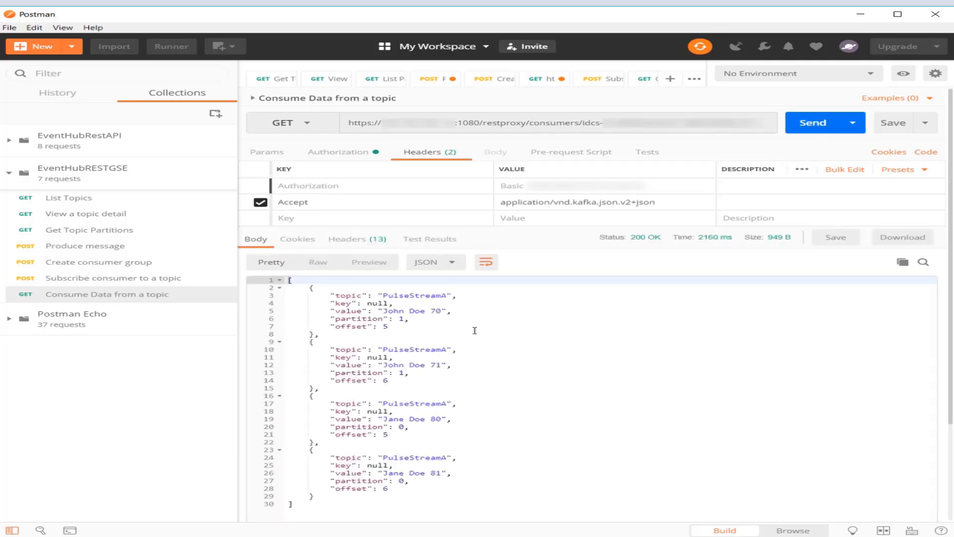
- Examine the value, partition and offset of each PulseStreamA record returned in the response body, from the first record to the last
left_click(463, 312)
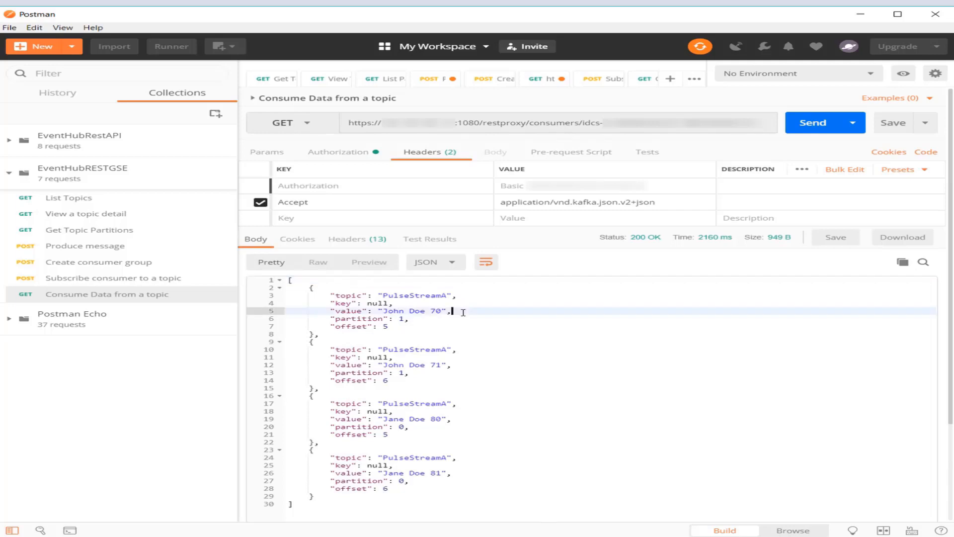
scroll(463, 312, "down", 2)
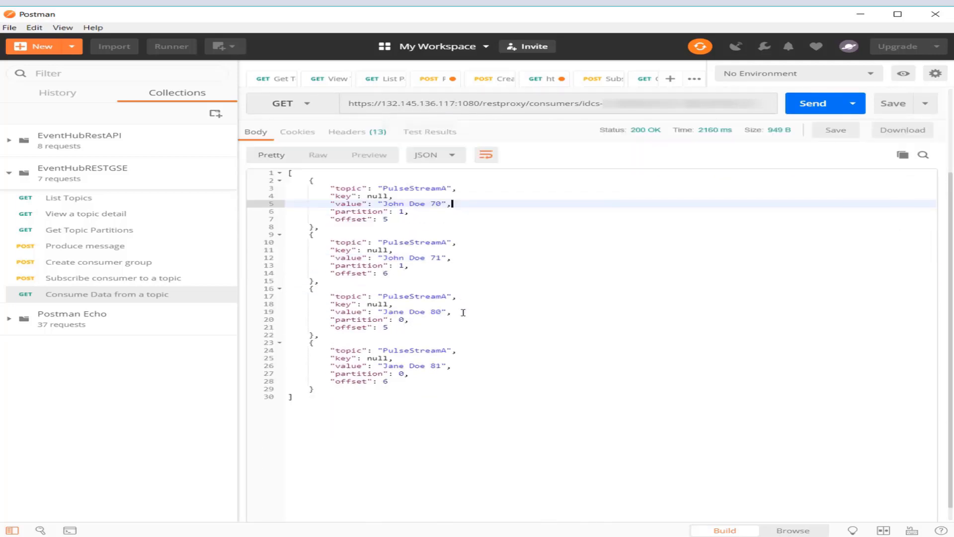
scroll(463, 312, "up", 2)
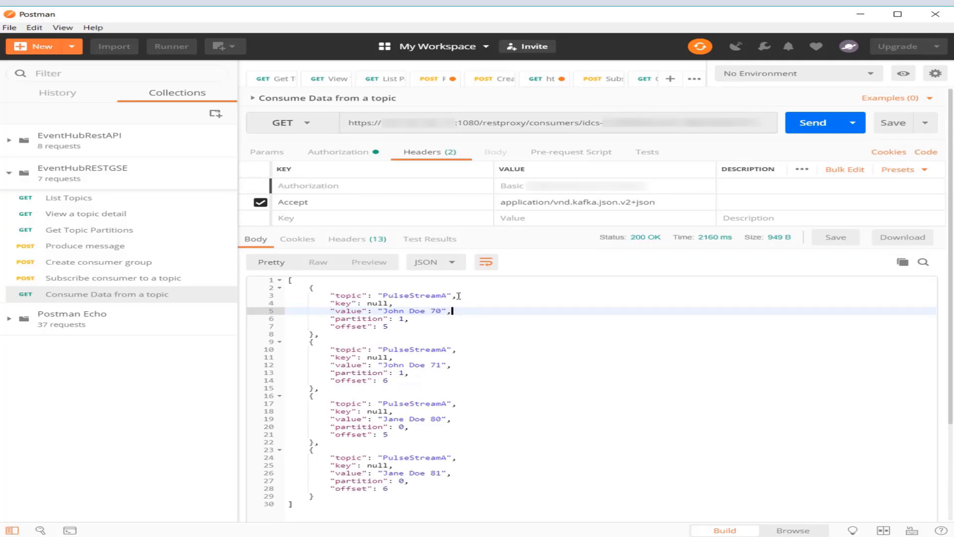
left_click(384, 312)
left_click_drag(442, 311, 394, 312)
scroll(500, 445, "down", 1)
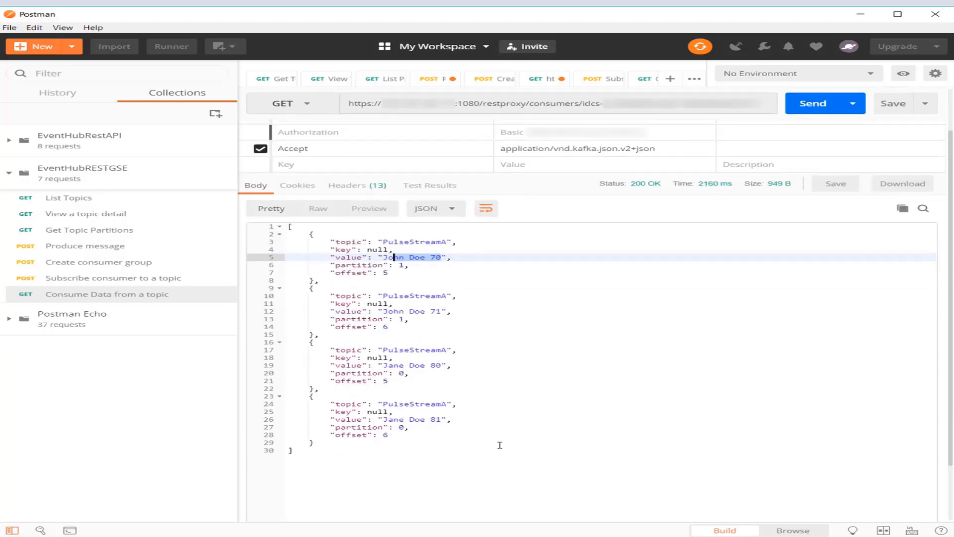
left_click_drag(442, 418, 363, 436)
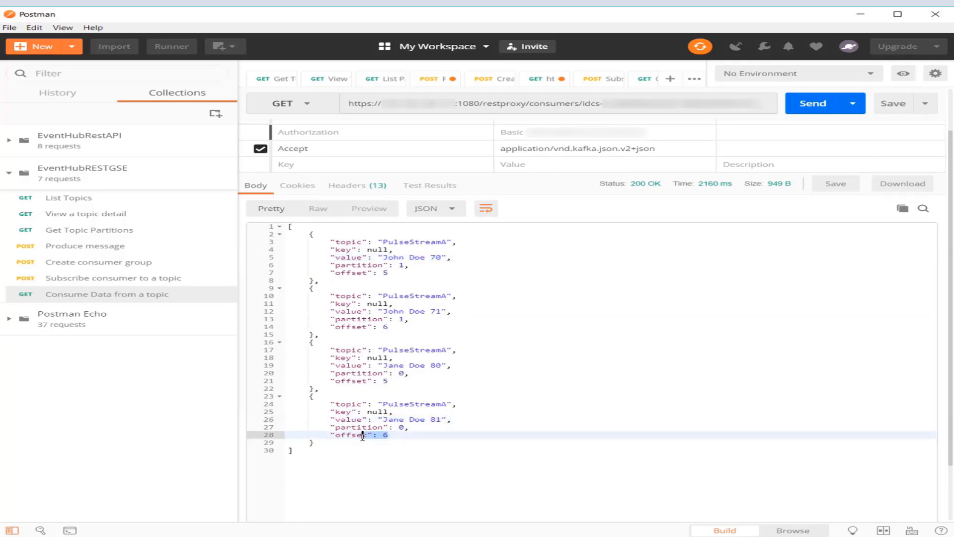
left_click(398, 436)
scroll(393, 324, "up", 1)
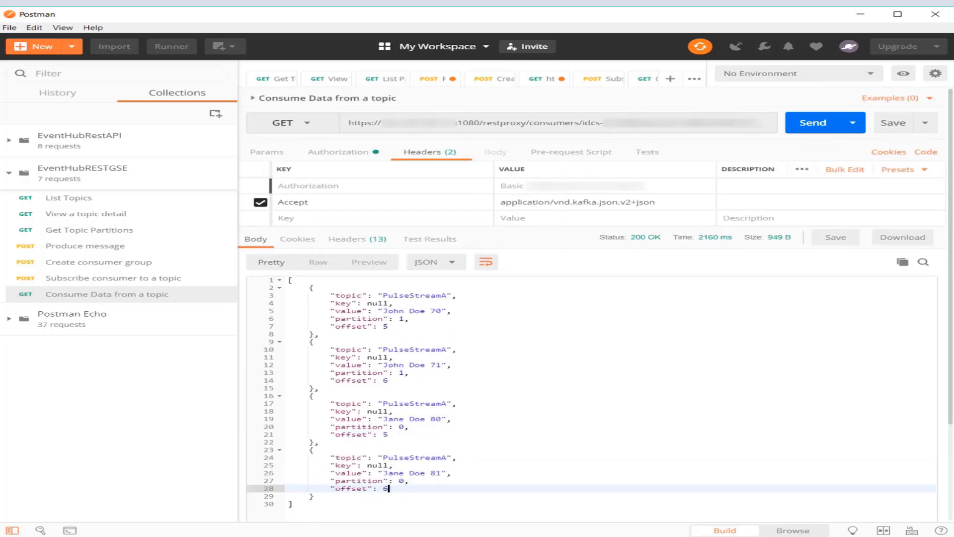
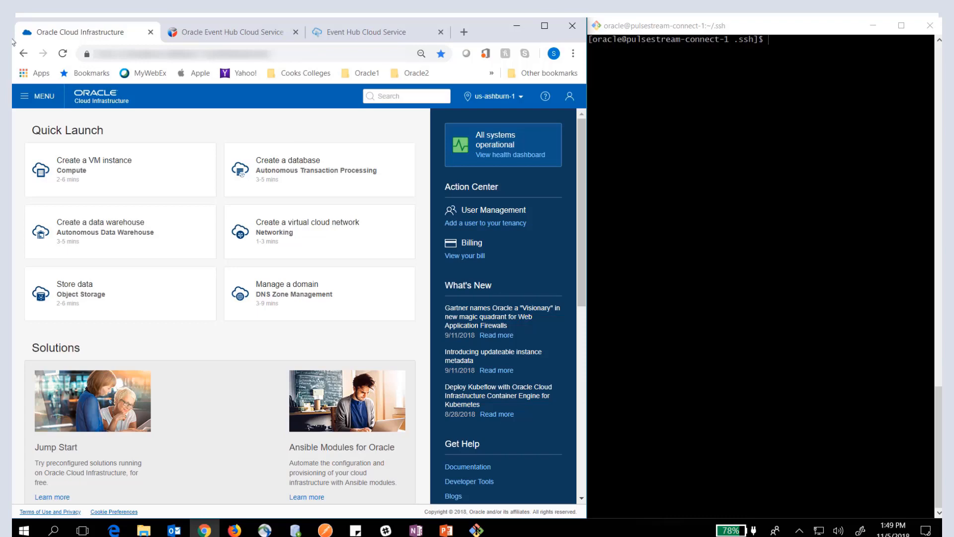
- View the Object Storage buckets in the Demo compartment, and open the details of the last user in the Identity users list
left_click(23, 99)
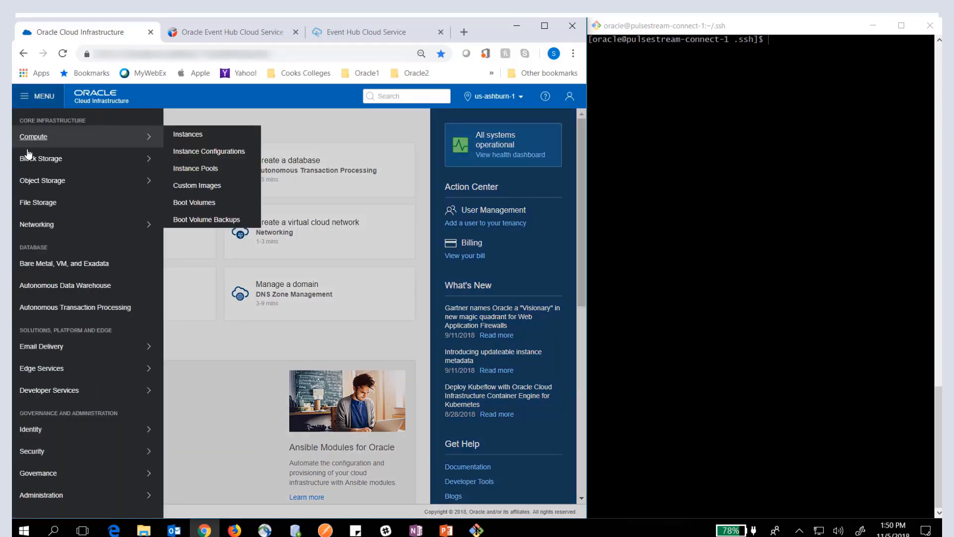
left_click(36, 184)
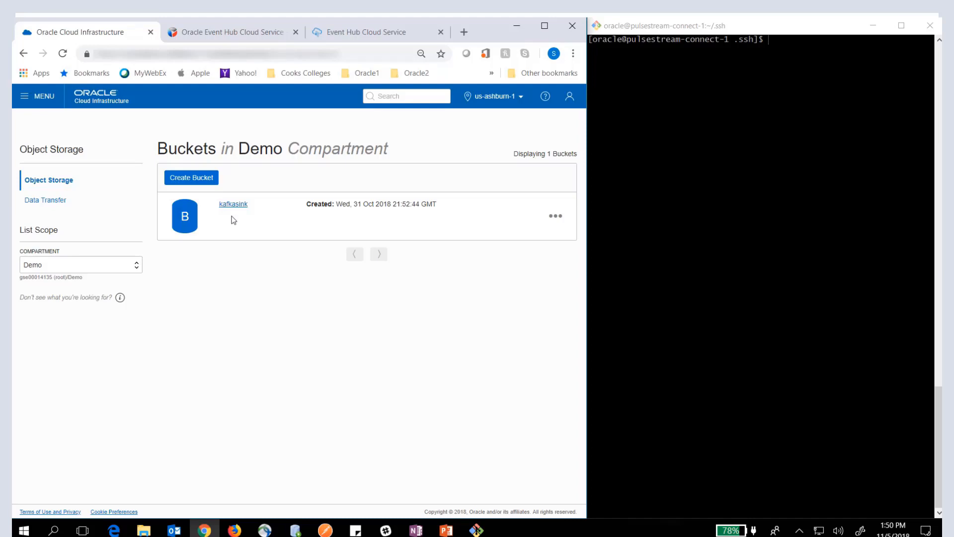
left_click(25, 97)
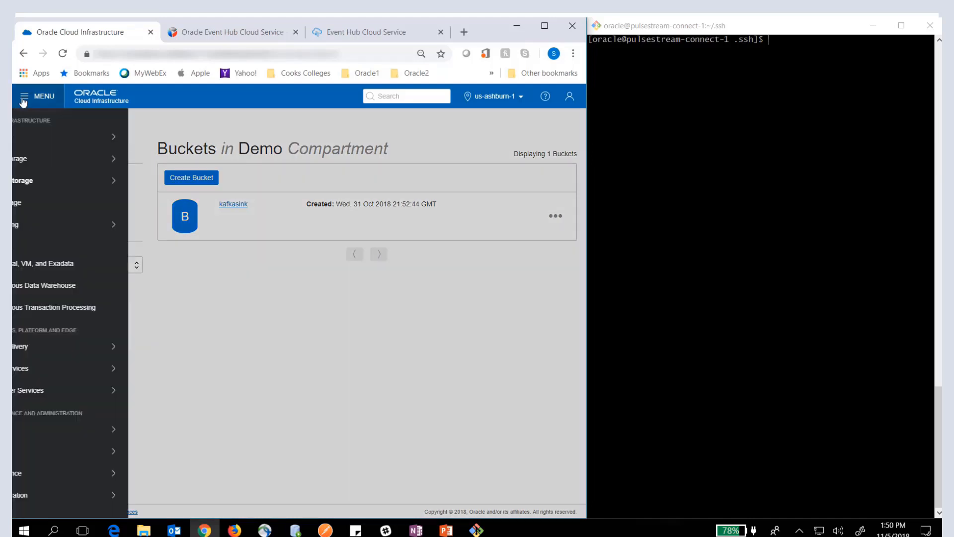
mouse_move(30, 432)
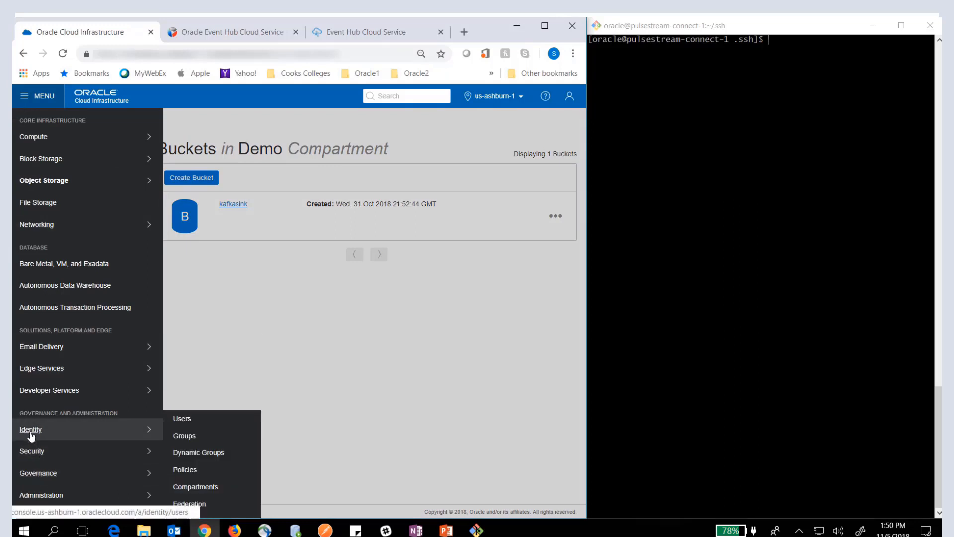
left_click(200, 420)
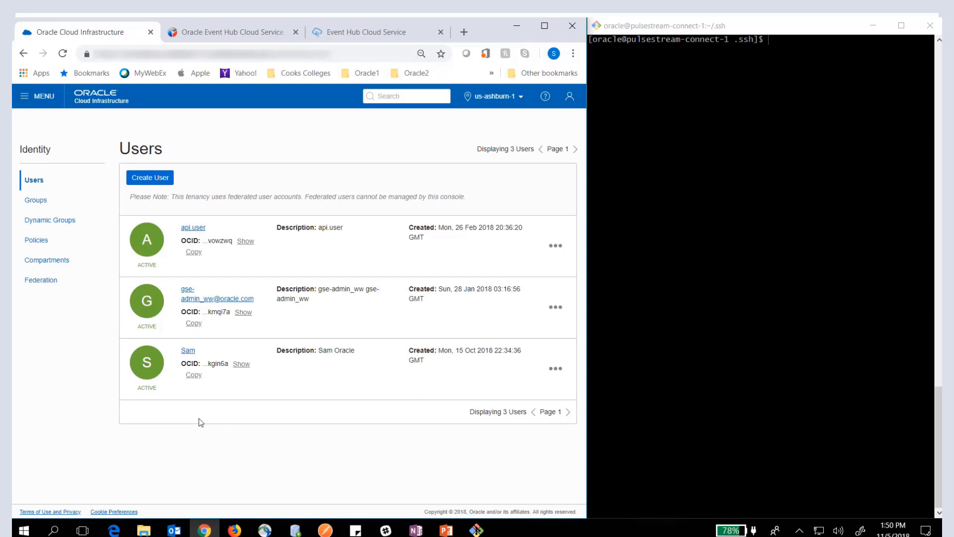
left_click(189, 351)
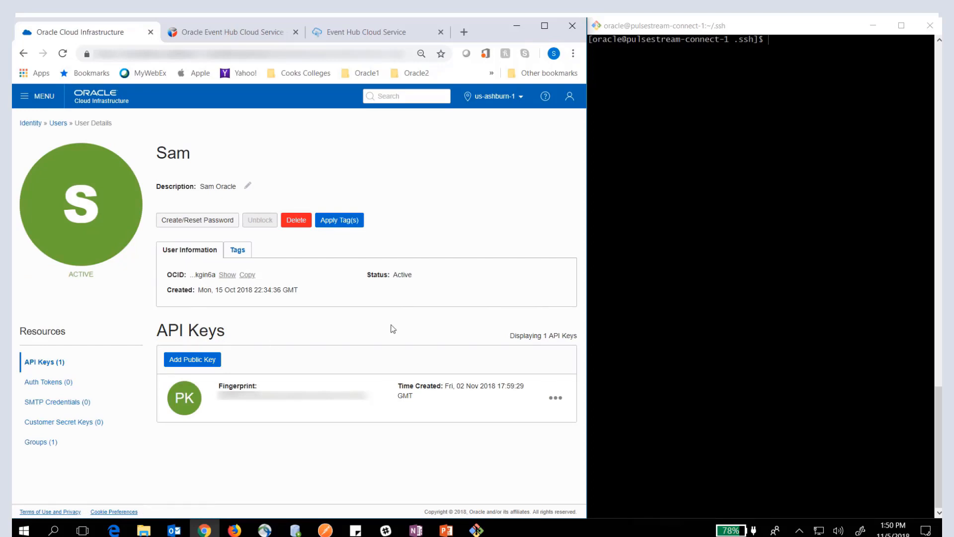
- In the terminal, print the working directory, list all files with details, and highlight the rn_oci_api_key.pem entry
left_click(718, 217)
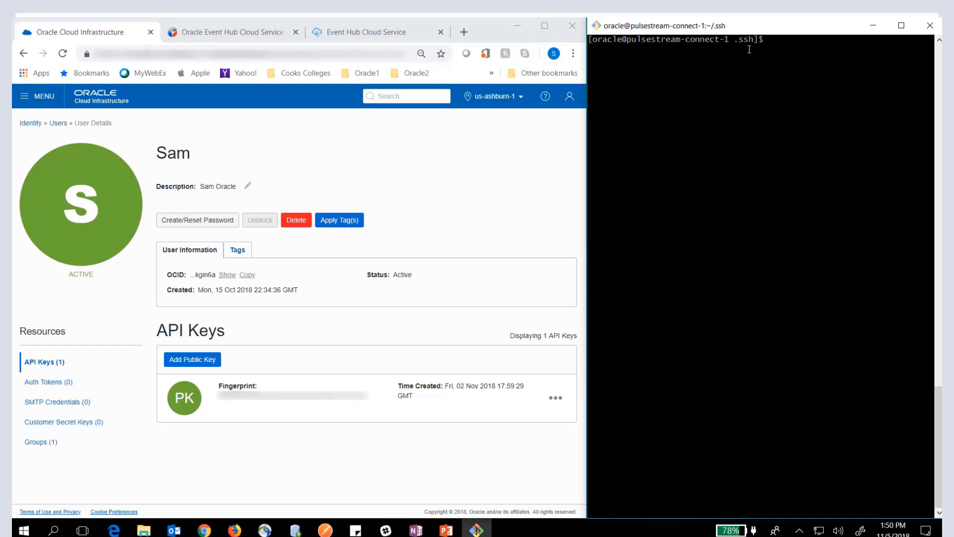
type("pwd")
key("Return")
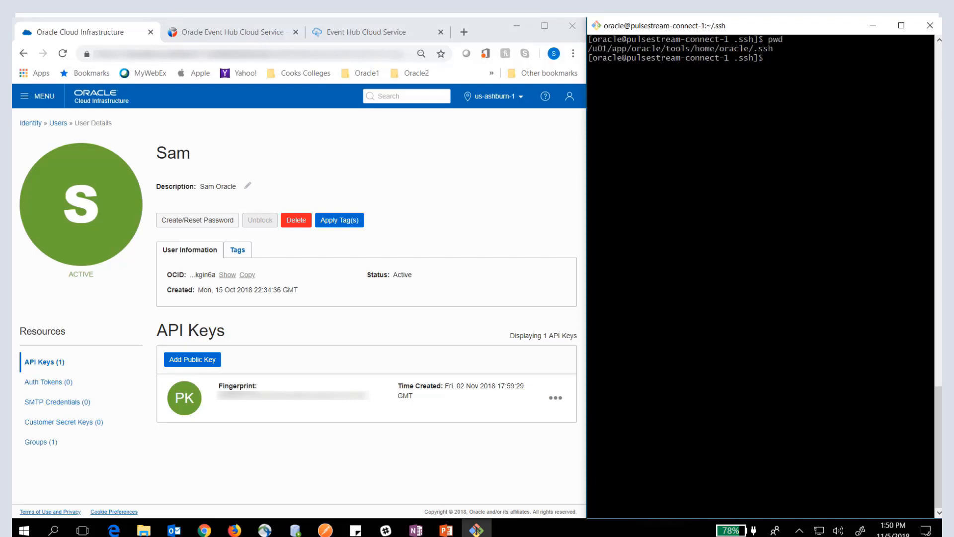
type("ls -al")
key("Return")
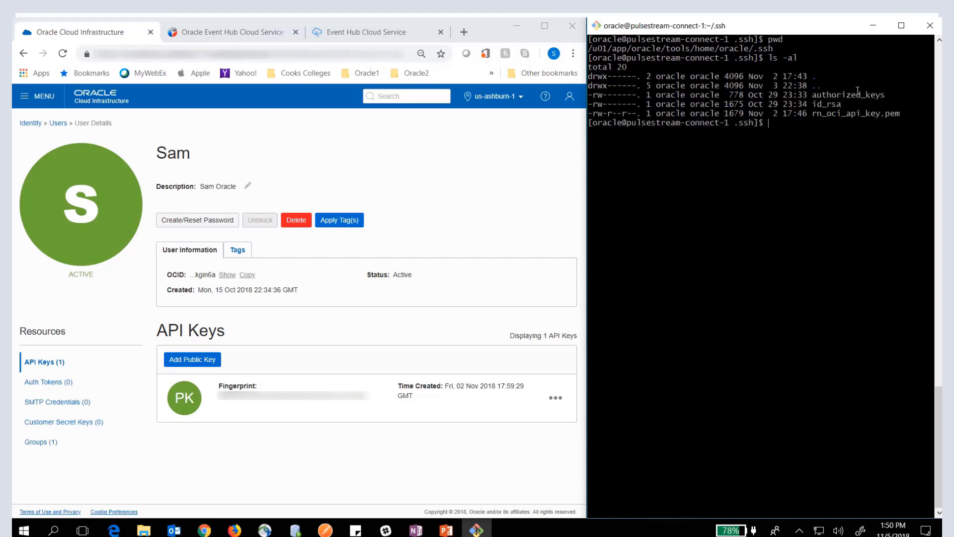
left_click_drag(902, 115, 595, 115)
double_click(491, 229)
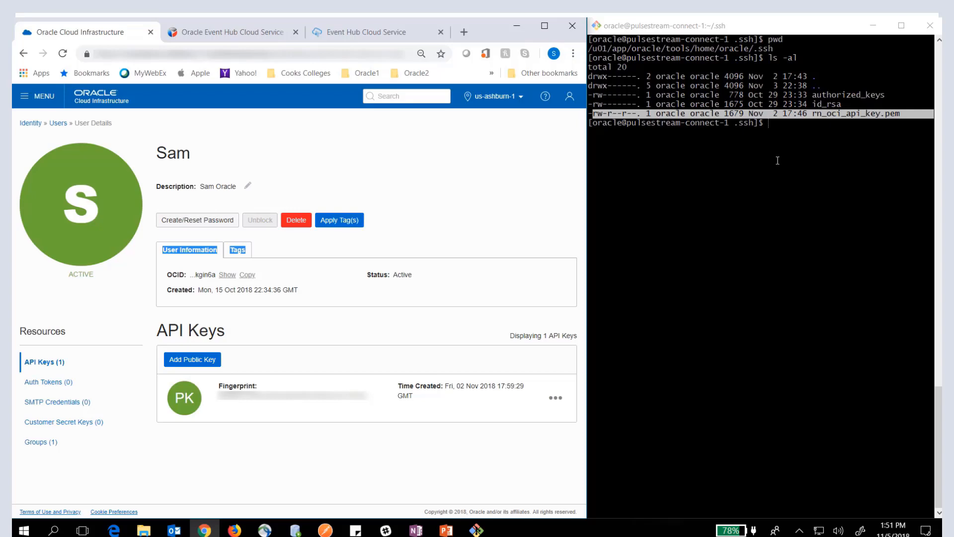
left_click(514, 191)
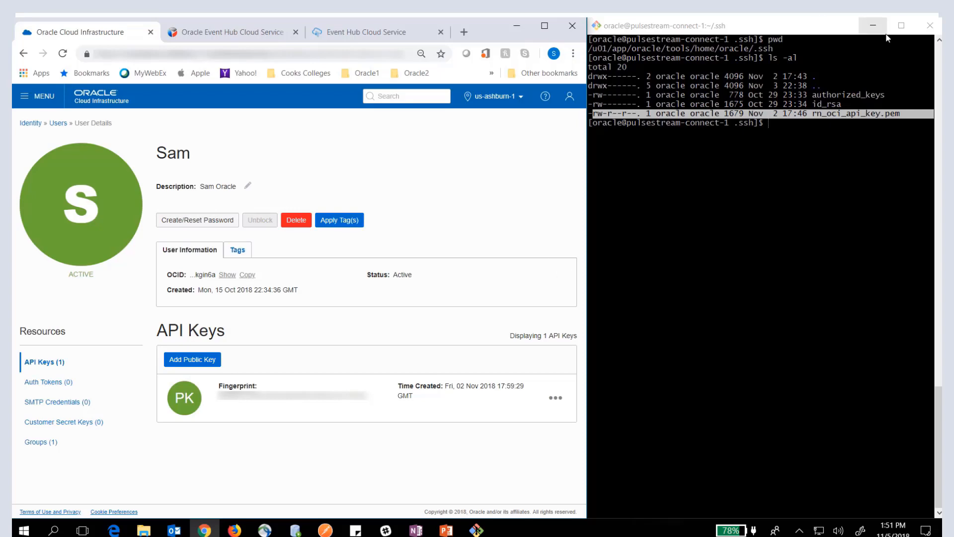
- Minimize the terminal, maximize the browser, and show the available actions for the PulseStream instance in Oracle Event Hub Cloud Service
left_click(873, 25)
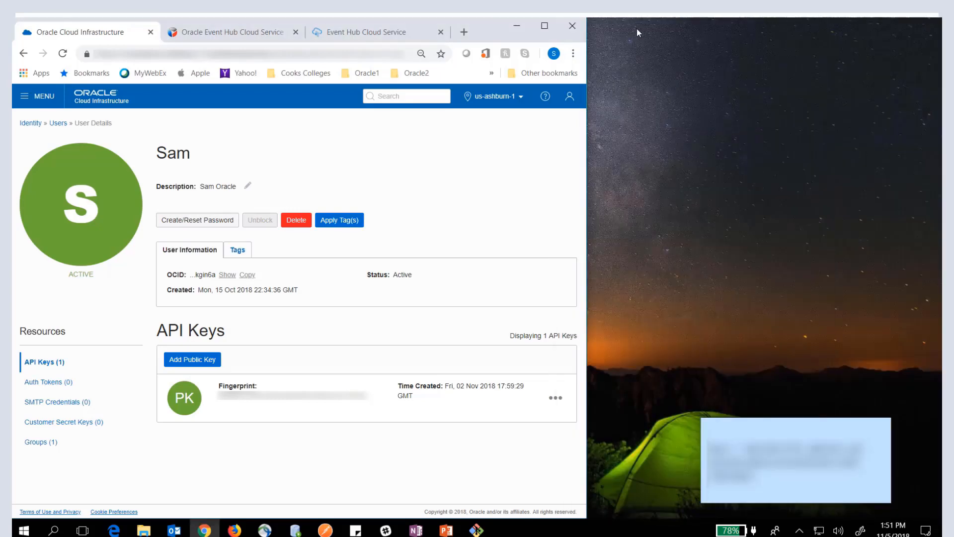
left_click(544, 26)
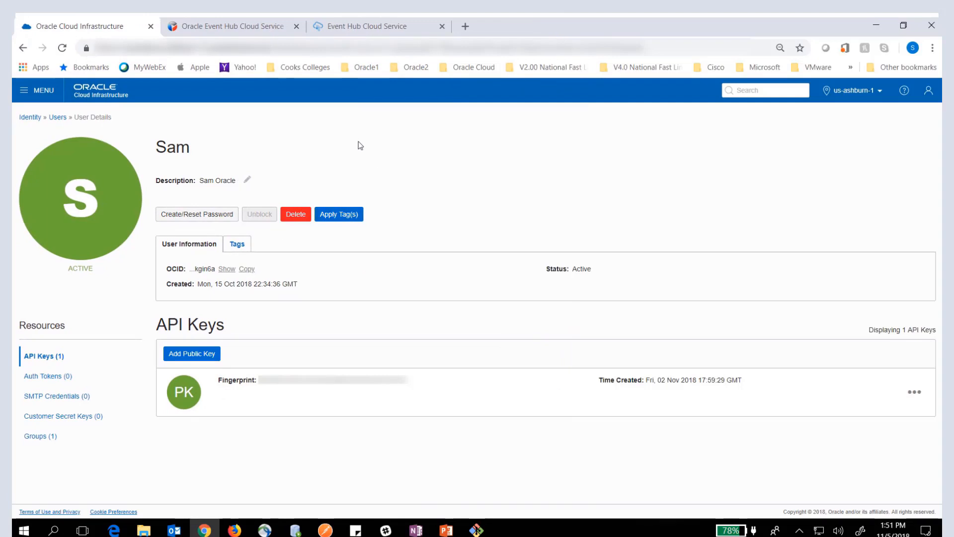
left_click(230, 29)
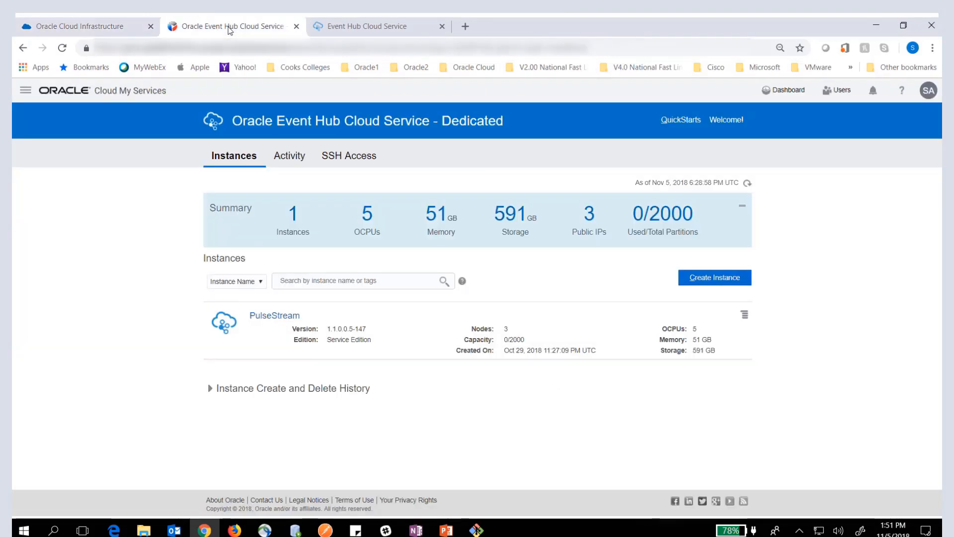
left_click(744, 317)
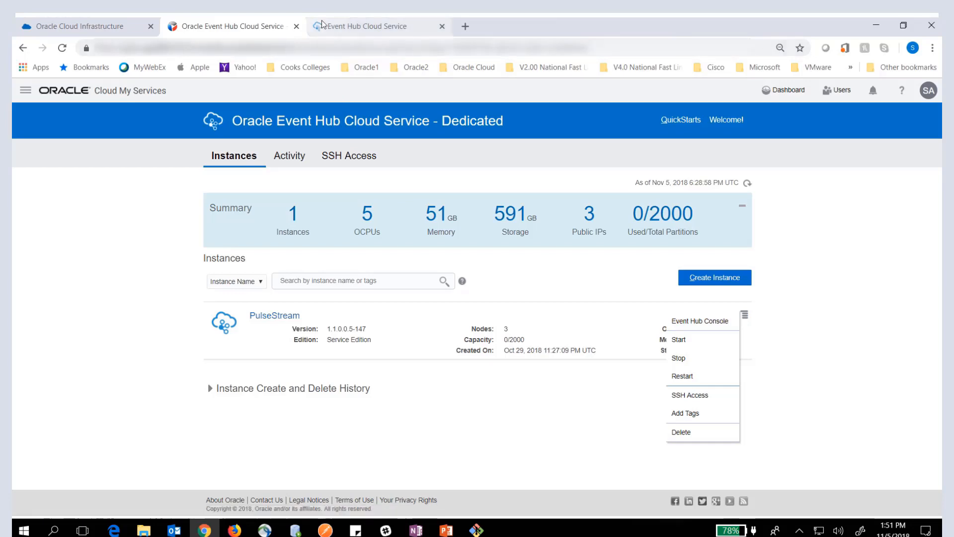
- Switch to the PulseStream Event Hub console and look over the broker summary and metric charts
left_click(358, 27)
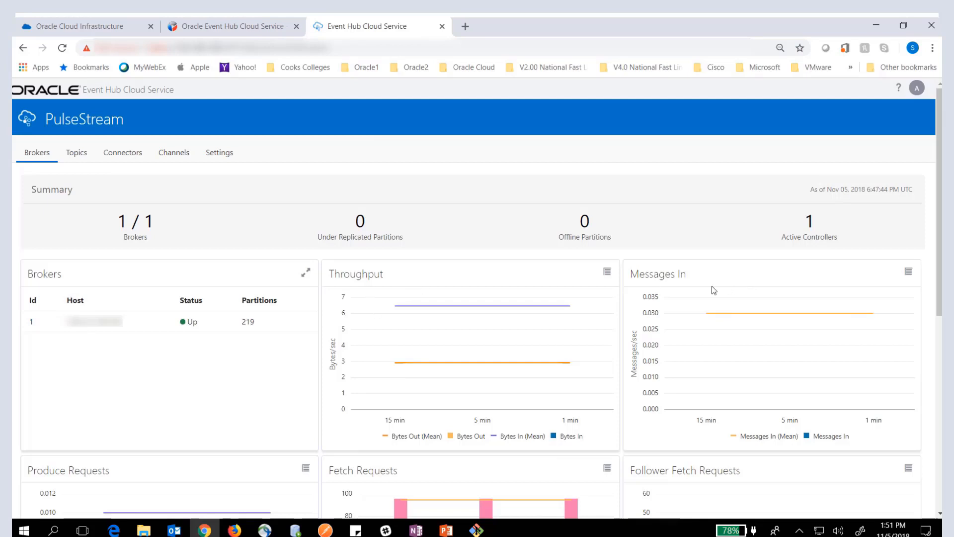
scroll(711, 285, "down", 4)
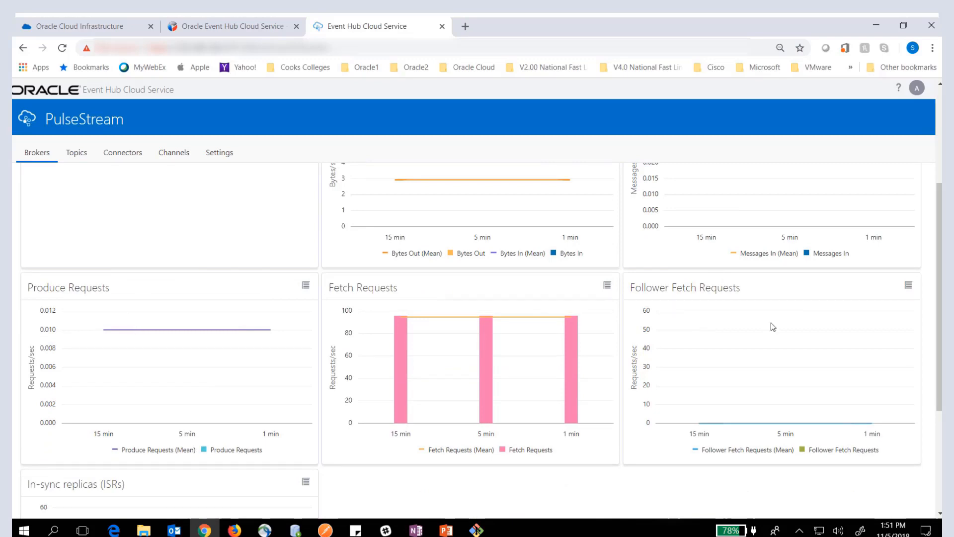
scroll(769, 338, "down", 4)
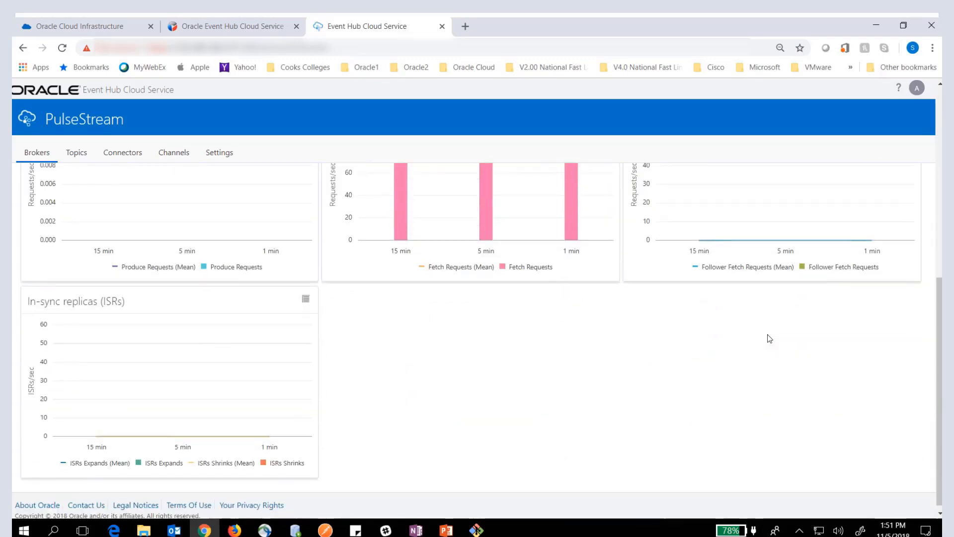
scroll(544, 424, "up", 5)
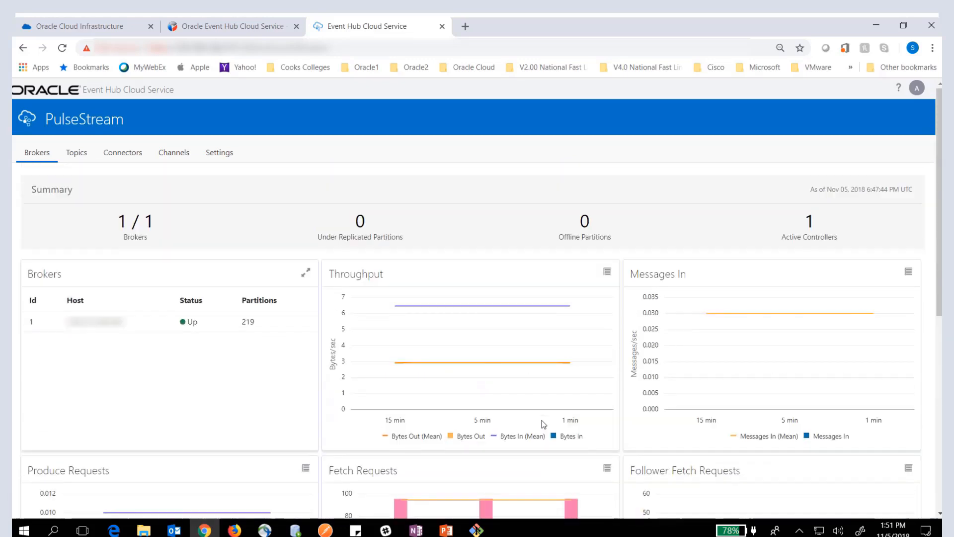
- Review the PulseStream topics, existing connectors, and the credential store in the settings
left_click(80, 153)
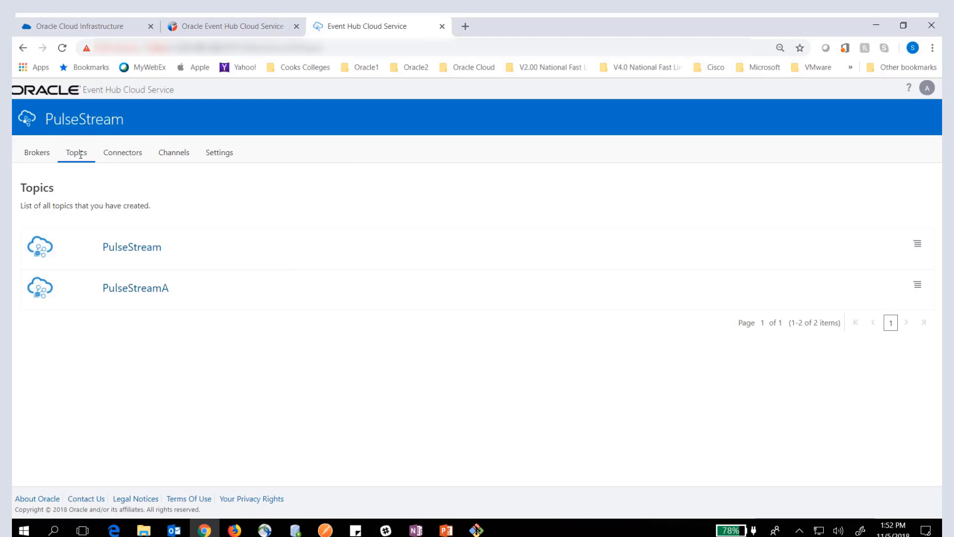
left_click(140, 151)
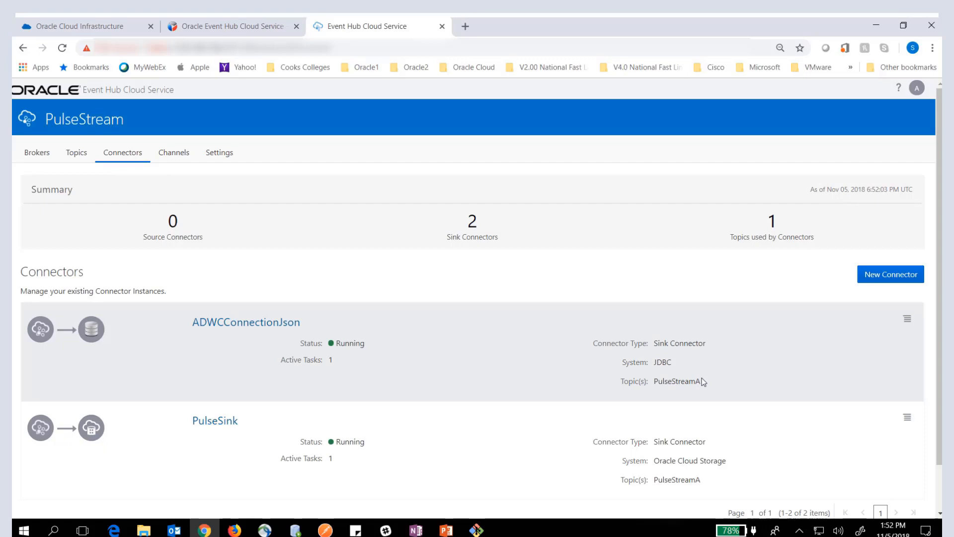
left_click(225, 153)
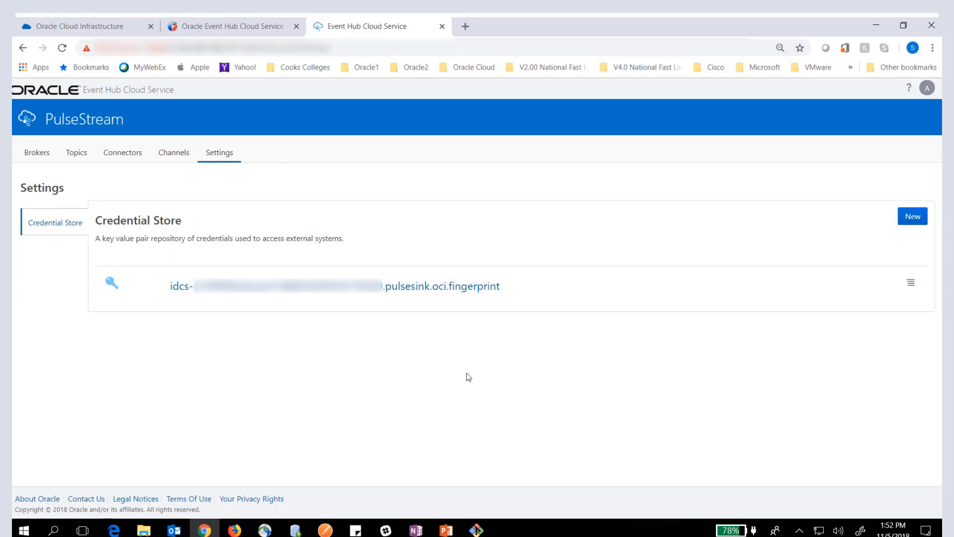
- Start a new connector of type Sink Connector and proceed to the system and topic selection
left_click(118, 153)
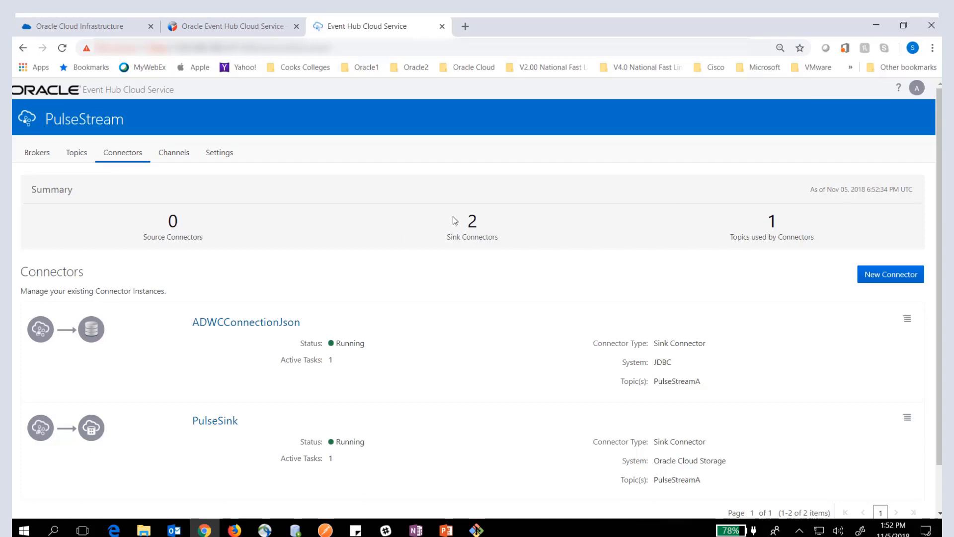
left_click(889, 277)
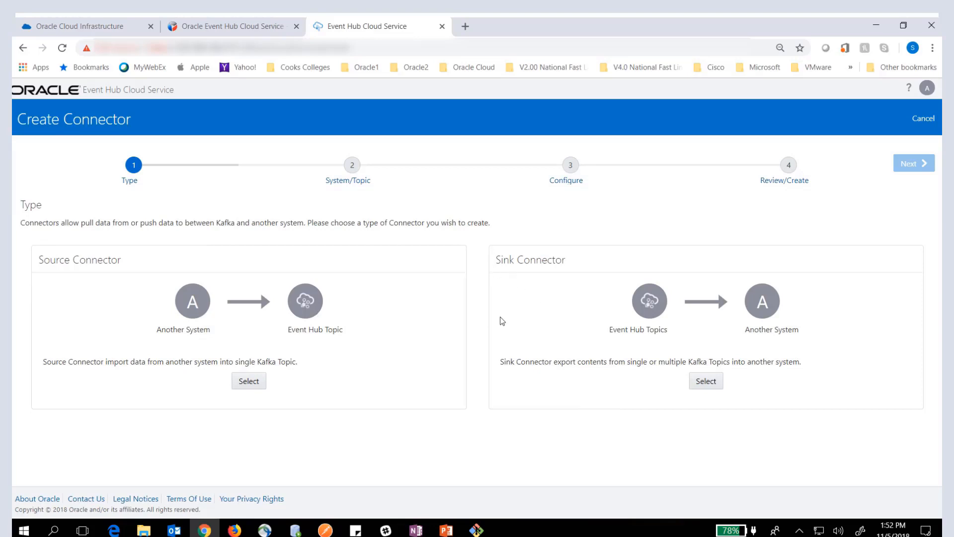
left_click(706, 381)
left_click(904, 170)
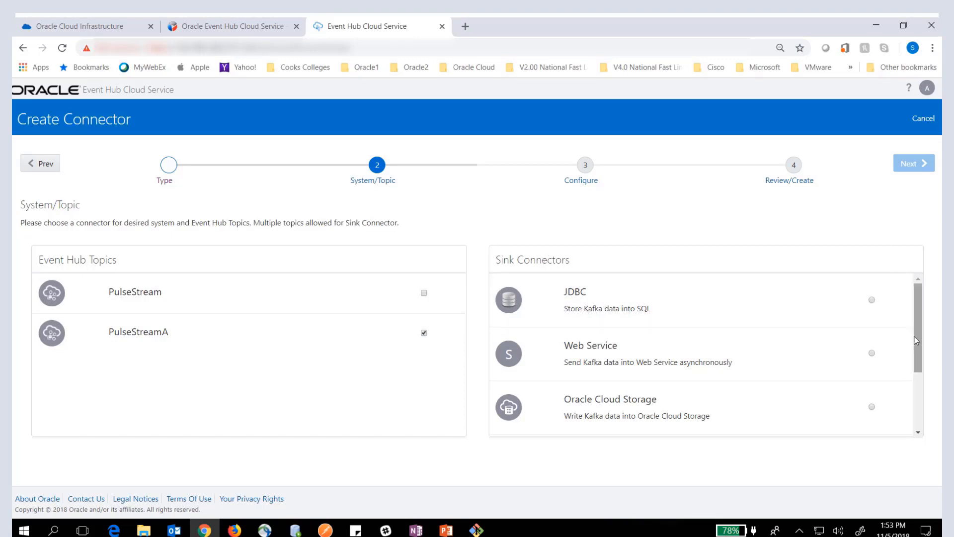
- Select topic PulseStreamA with Oracle Cloud Storage as the sink connector and proceed to the configuration
scroll(918, 321, "down", 1)
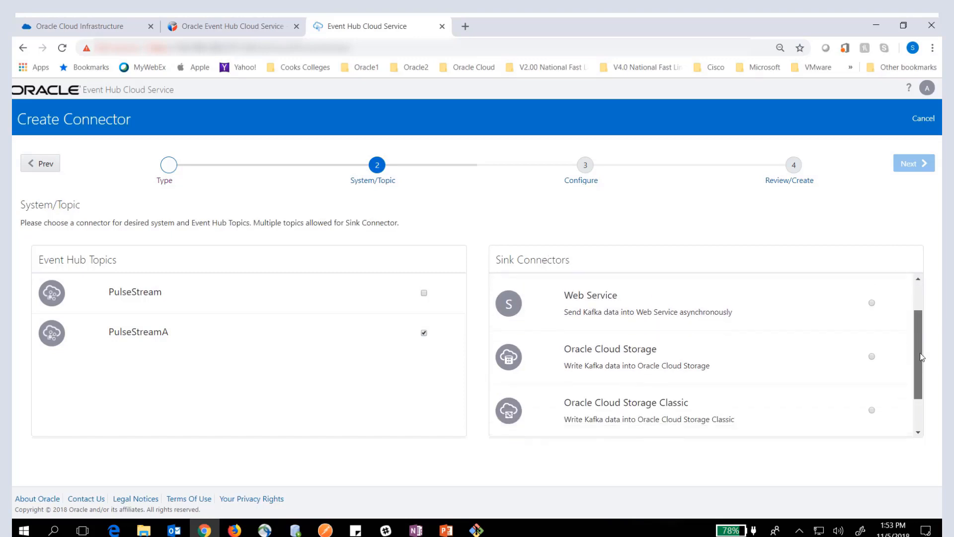
left_click(871, 341)
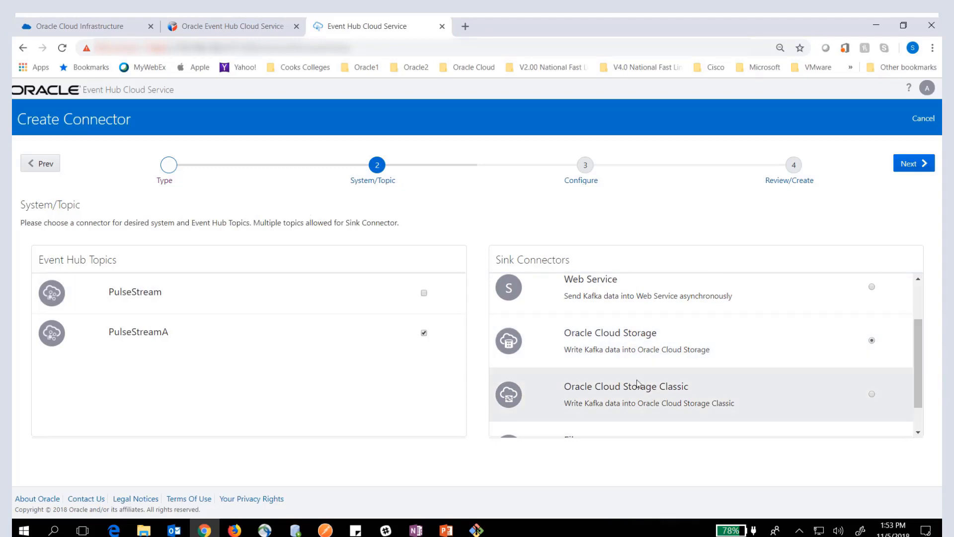
left_click(897, 168)
- Name the new connector testsink in the connector configuration
scroll(705, 353, "down", 4)
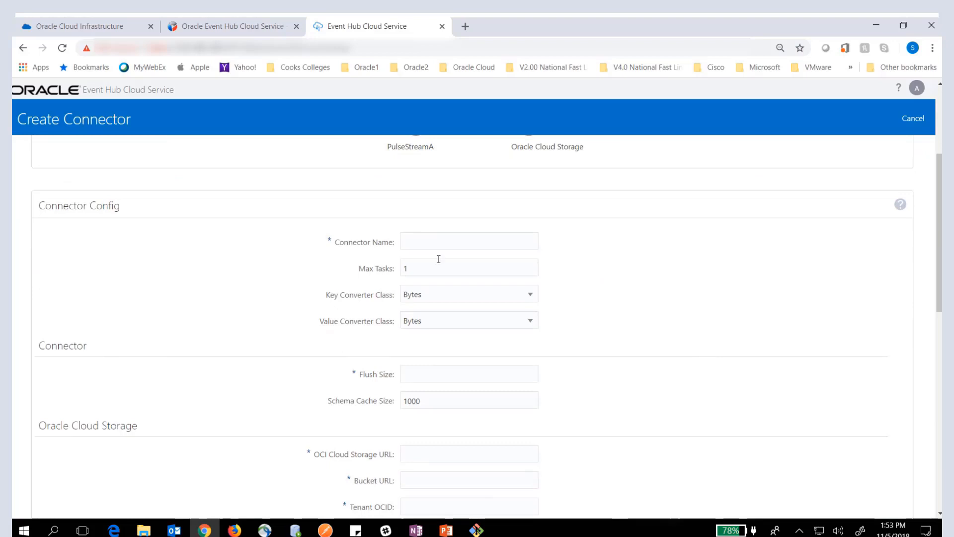
left_click(447, 242)
type("testsink")
- Check the Key Converter Class options, leaving Bytes selected, and set the connector's Flush Size to 1
scroll(639, 323, "down", 1)
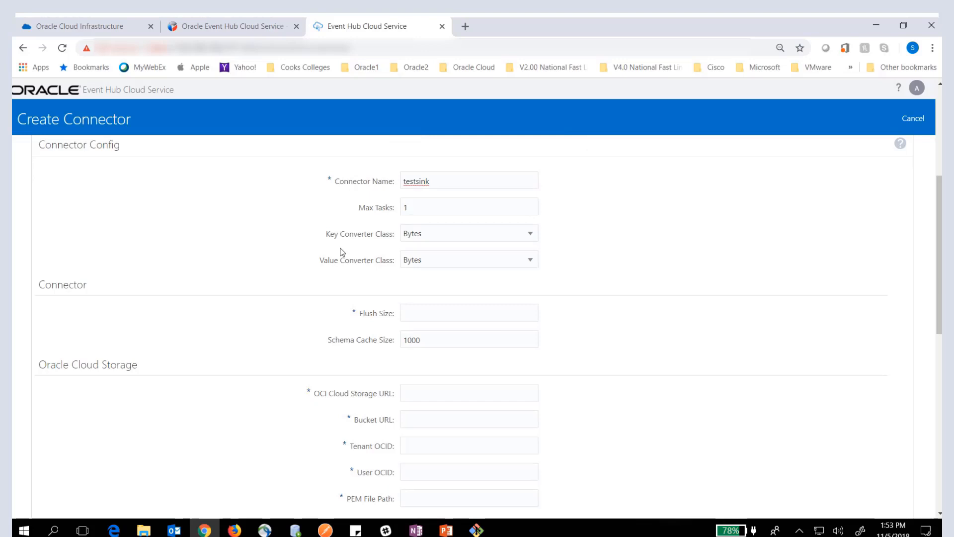
left_click(534, 239)
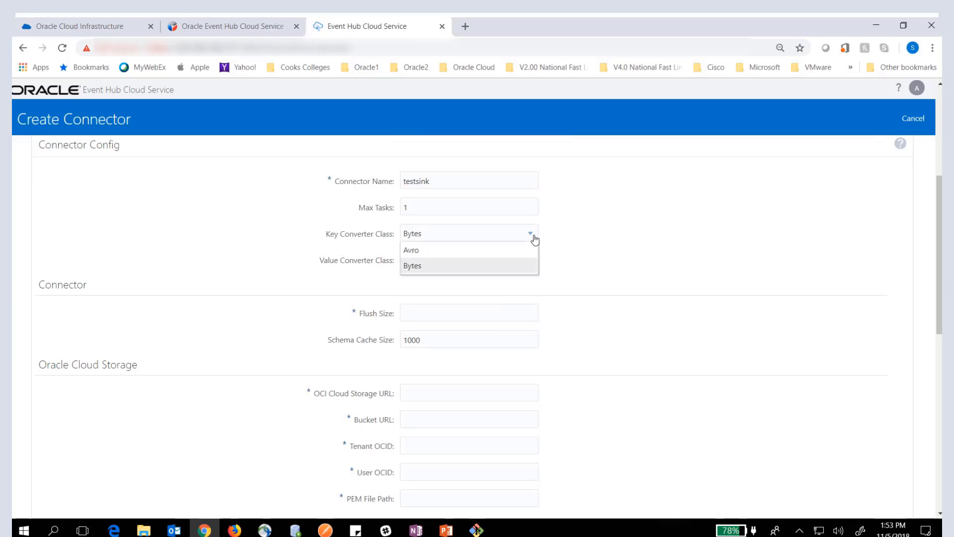
left_click(586, 259)
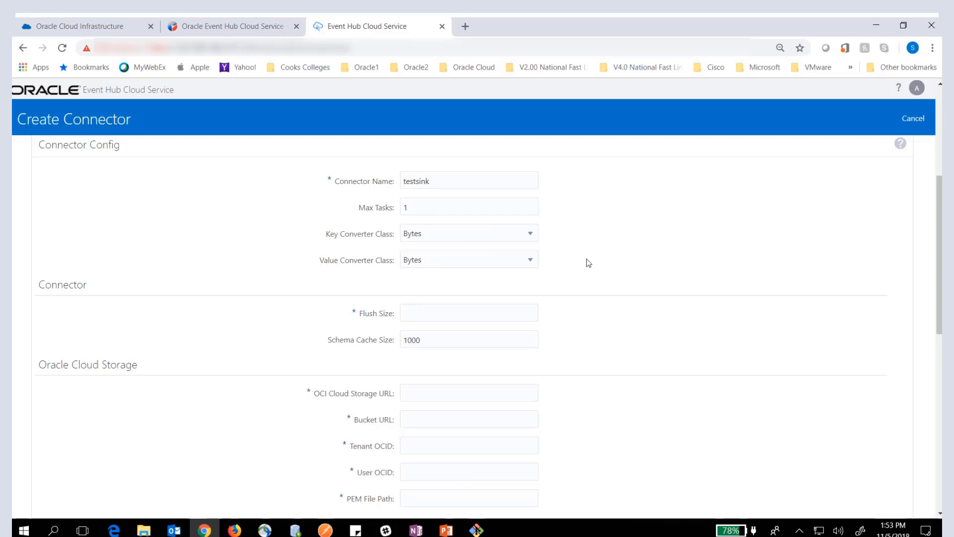
left_click(456, 314)
type("1")
- Copy the object storage URL from the notes into the connector's OCI Cloud Storage URL setting
scroll(644, 392, "down", 2)
scroll(645, 396, "down", 1)
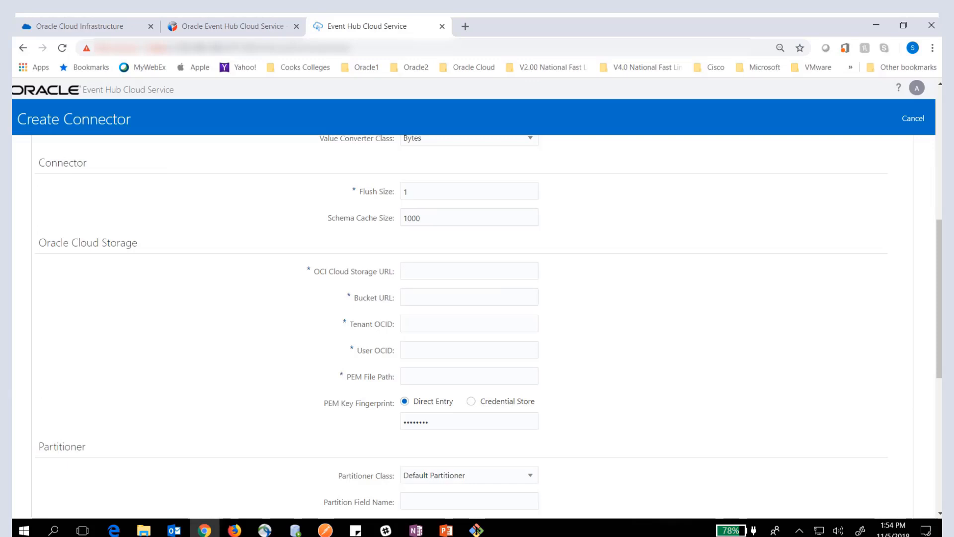
key("alt+Tab")
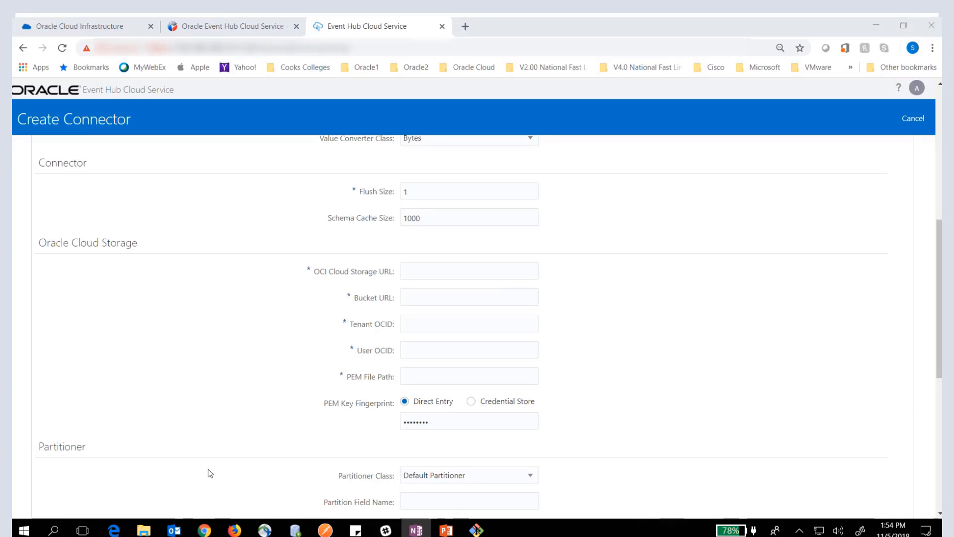
left_click(424, 269)
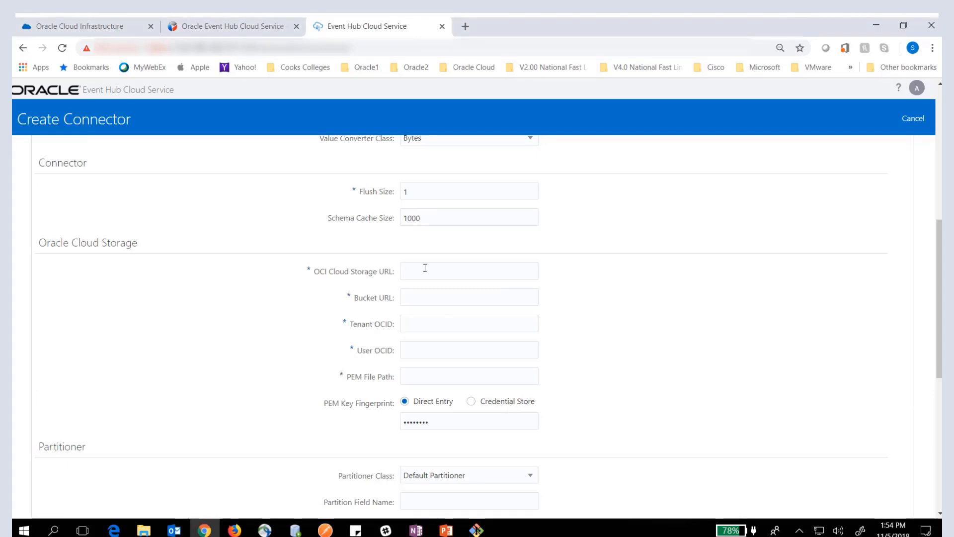
key("ctrl+v")
- Copy the kafkasink bucket address from the notes into the Bucket URL, and check its bucket name and the part after the @ sign
left_click(422, 299)
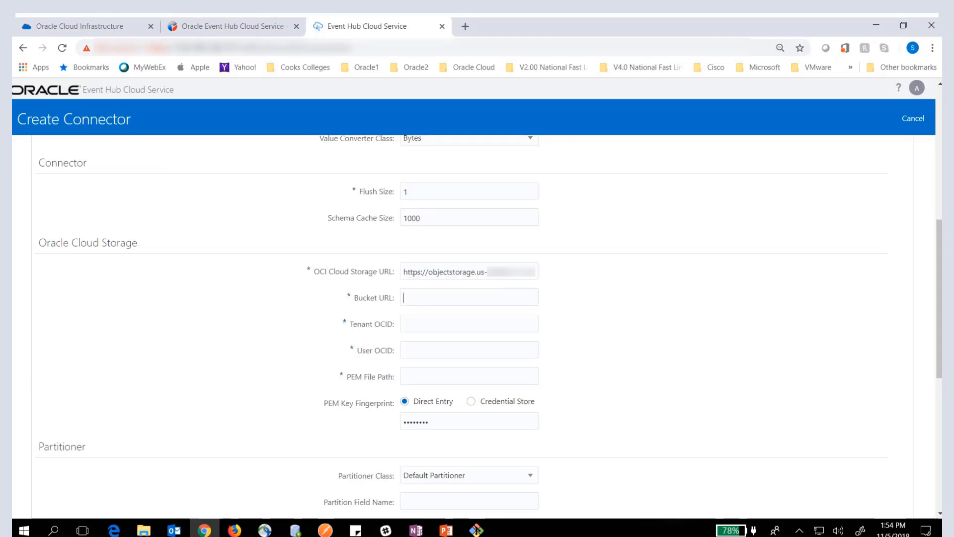
key("alt+Tab")
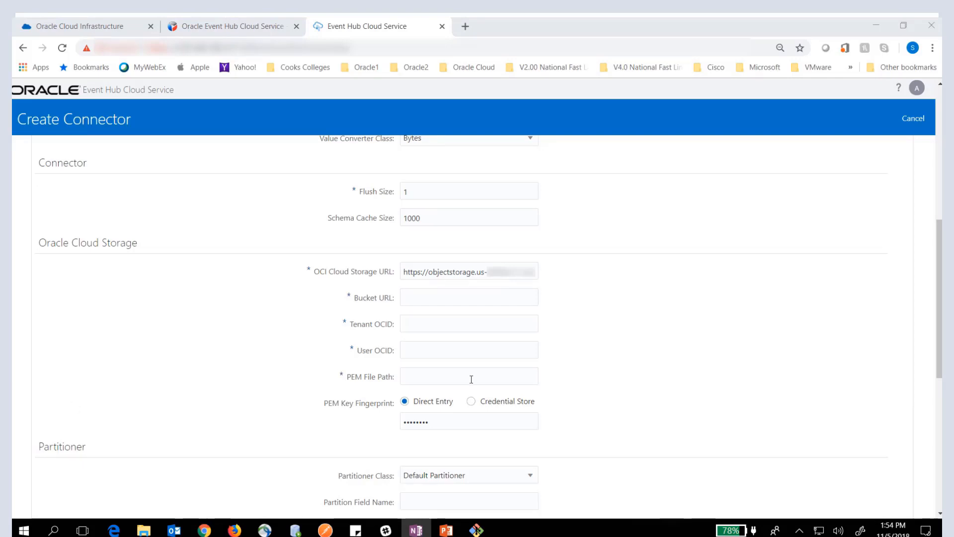
left_click(443, 294)
key("ctrl+v")
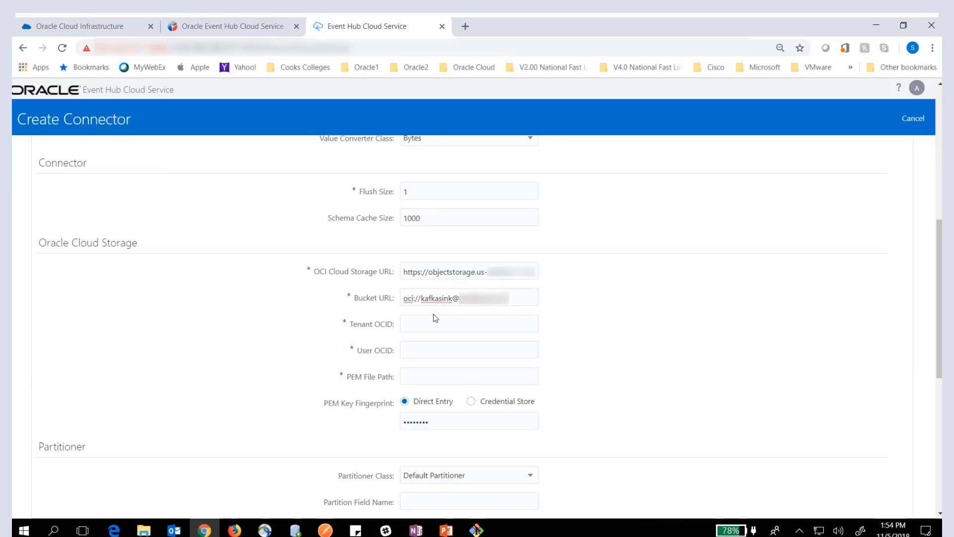
double_click(436, 298)
double_click(482, 298)
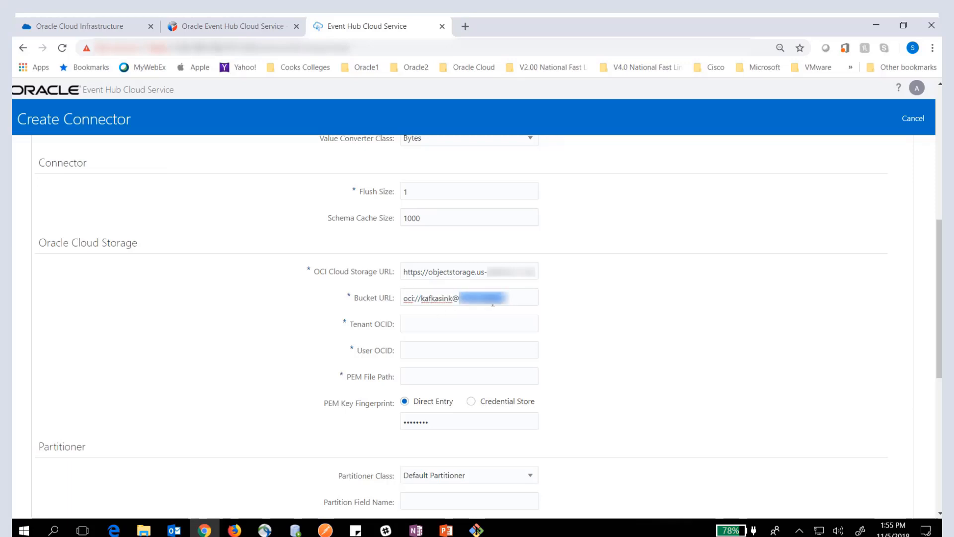
left_click(513, 302)
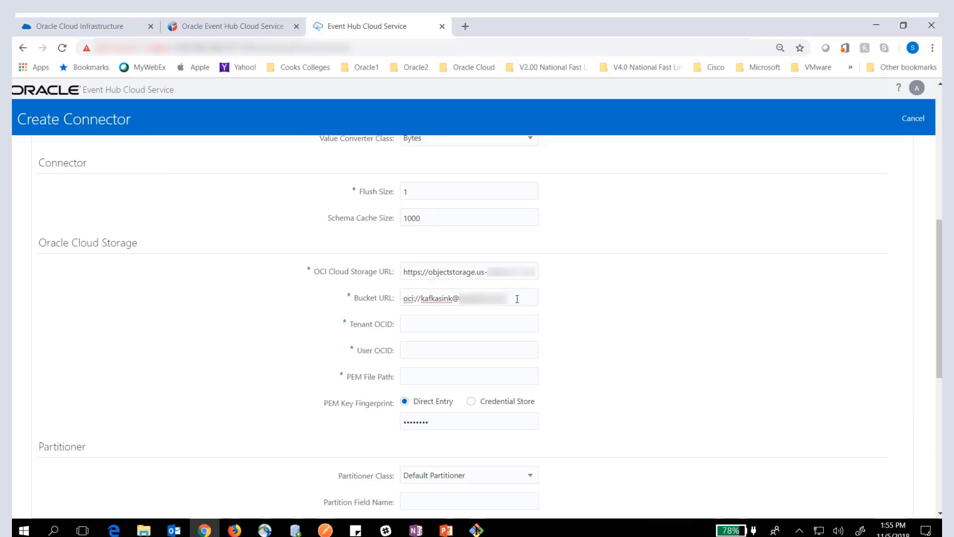
- Fill in the connector's Tenant OCID with the tenancy identifier copied from the notes
left_click(429, 323)
key("alt+Tab")
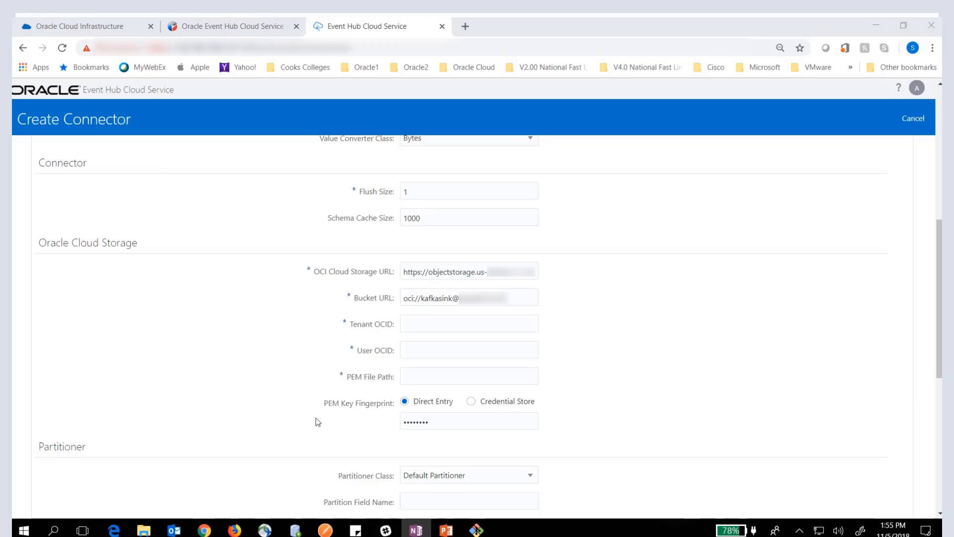
left_click(421, 324)
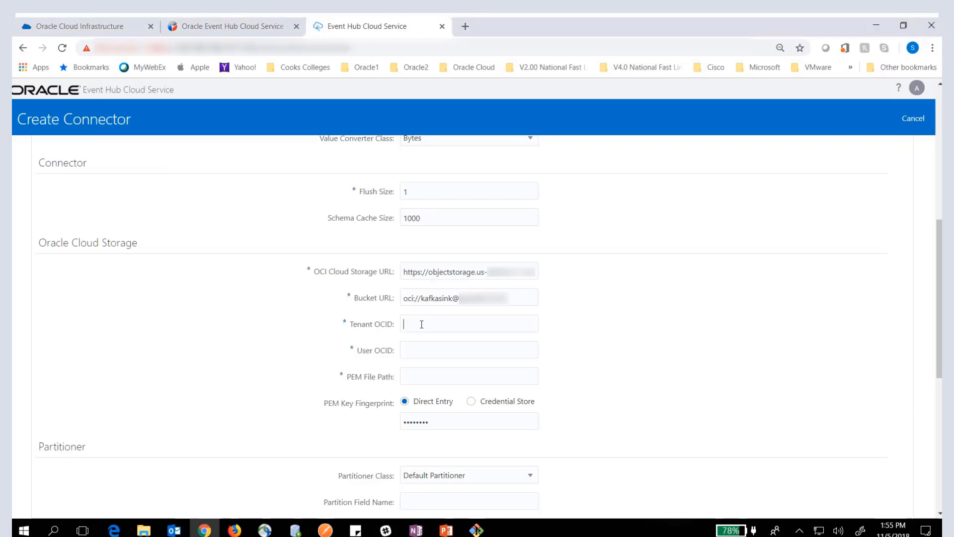
key("ctrl+v")
- Fill in the connector's User OCID with the user identifier copied from the notes
left_click(425, 351)
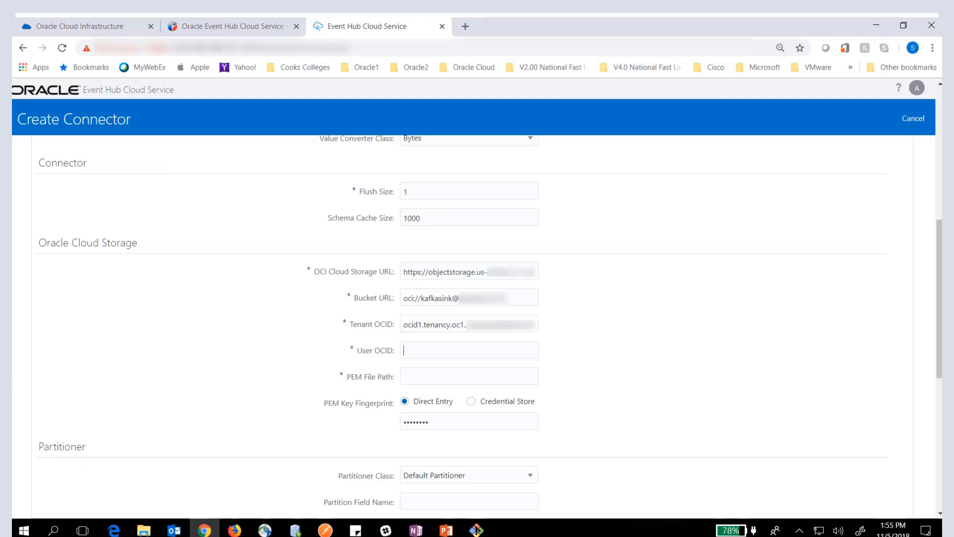
key("alt+Tab")
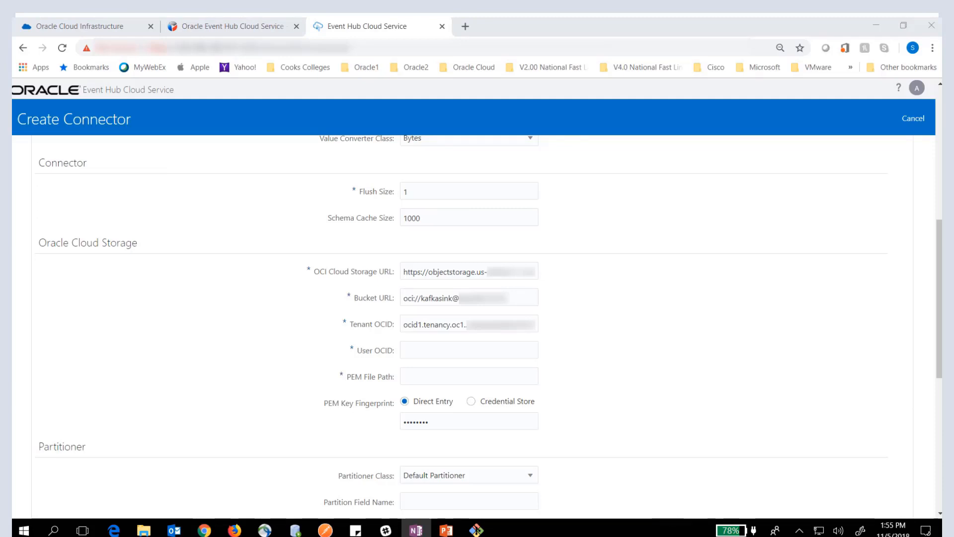
left_click(420, 348)
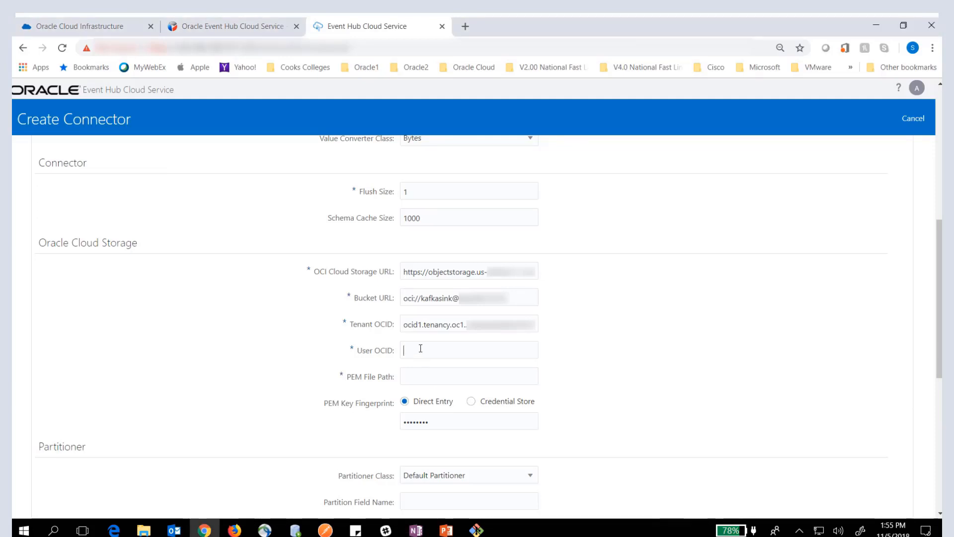
key("ctrl+v")
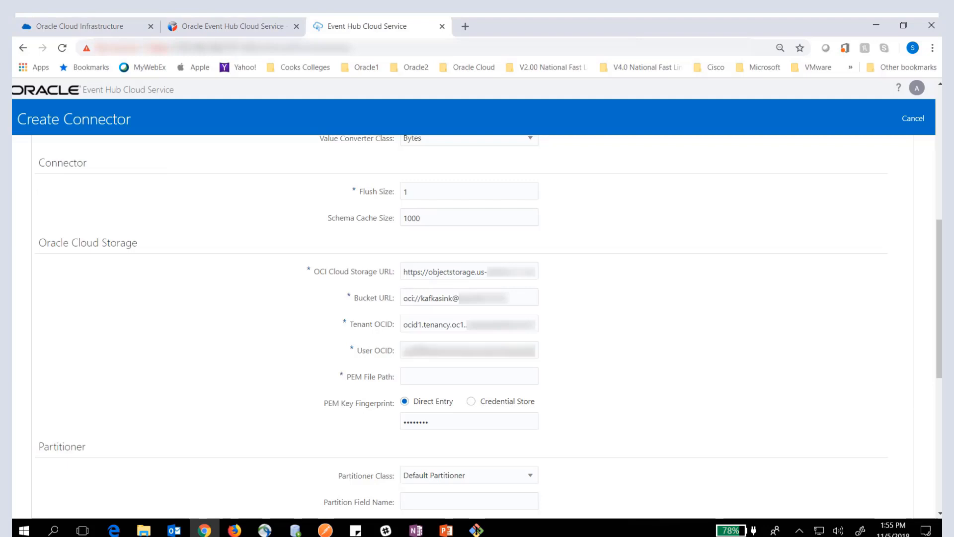
- Switch to the pulsestream-connect-1 terminal and run pwd to check the folder path of rn_oci_api_key.pem
left_click(427, 376)
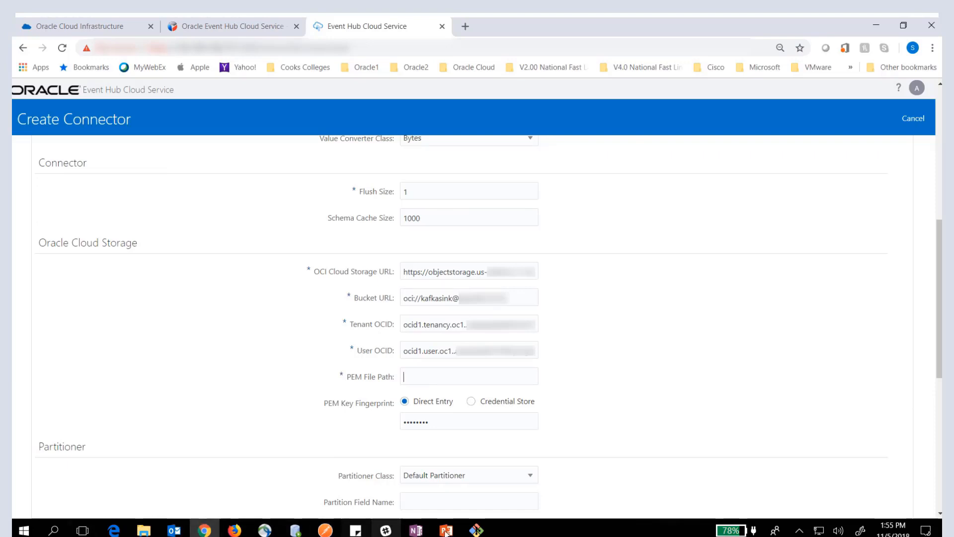
left_click(485, 532)
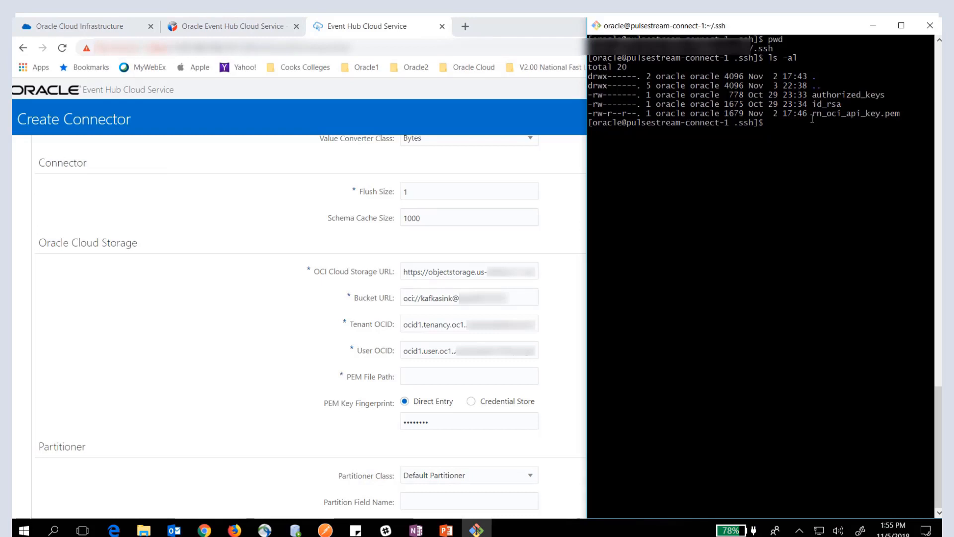
type("pwd")
key("Return")
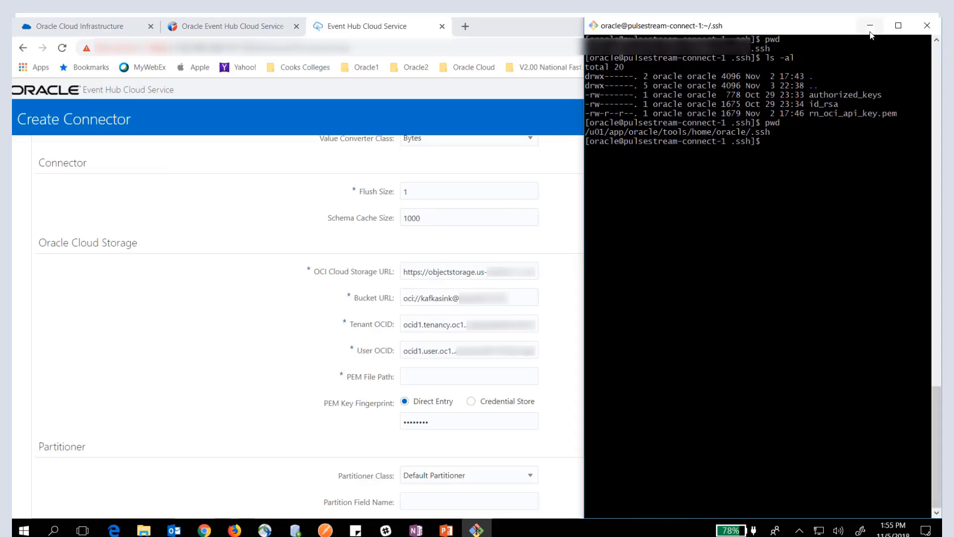
left_click(869, 27)
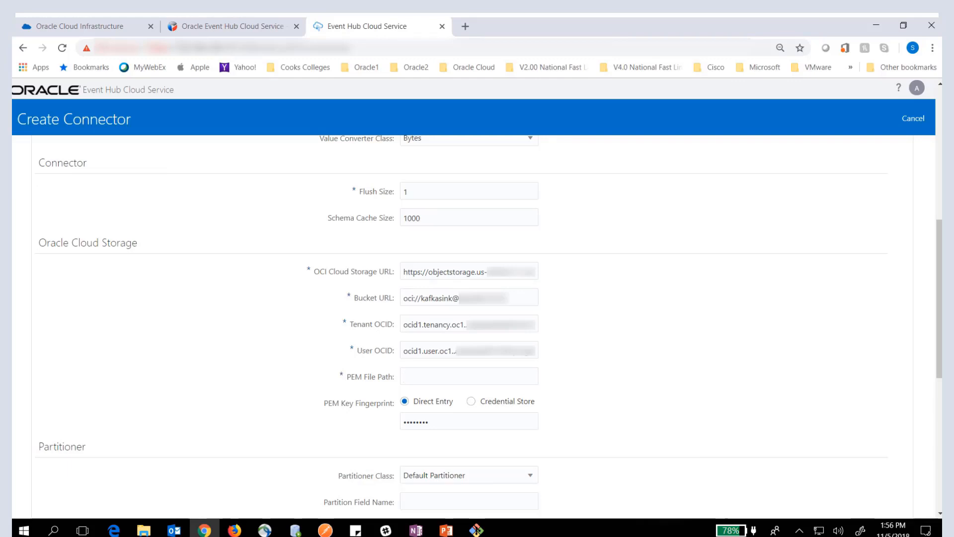
- Set the PEM File Path to /u01/app/oracle/tools/home/oracle/.ssh/rn_oci_api_key.pem, copied from the notes, and check the path's beginning
key("alt+Tab")
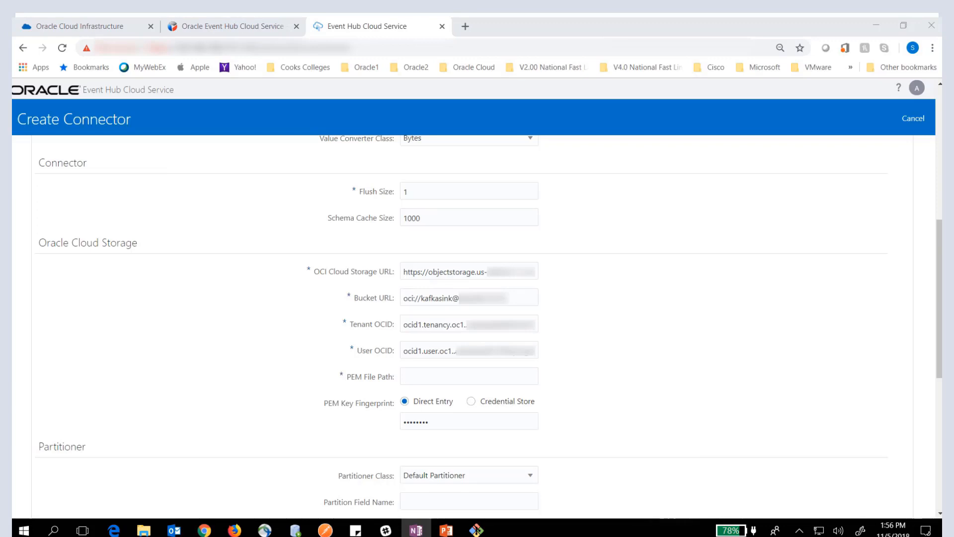
left_click(440, 375)
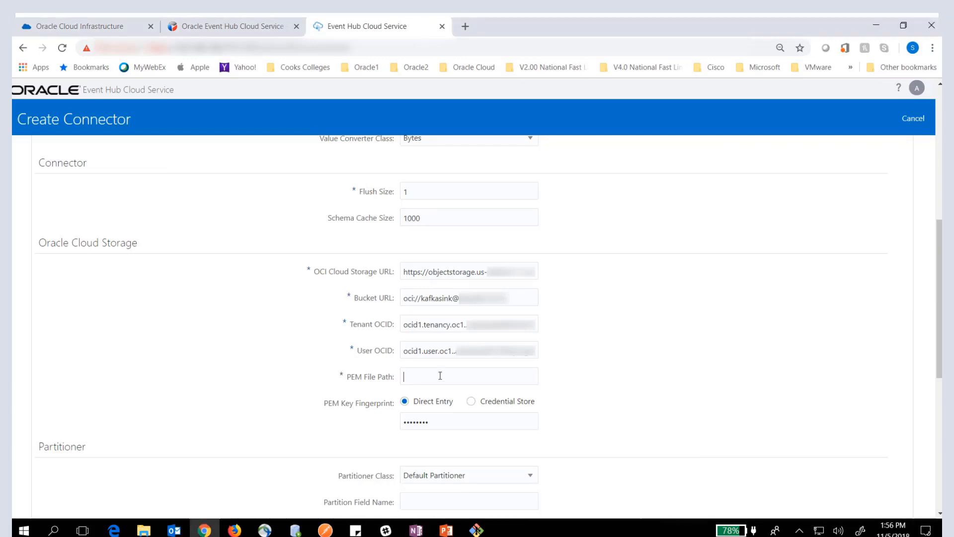
key("ctrl+v")
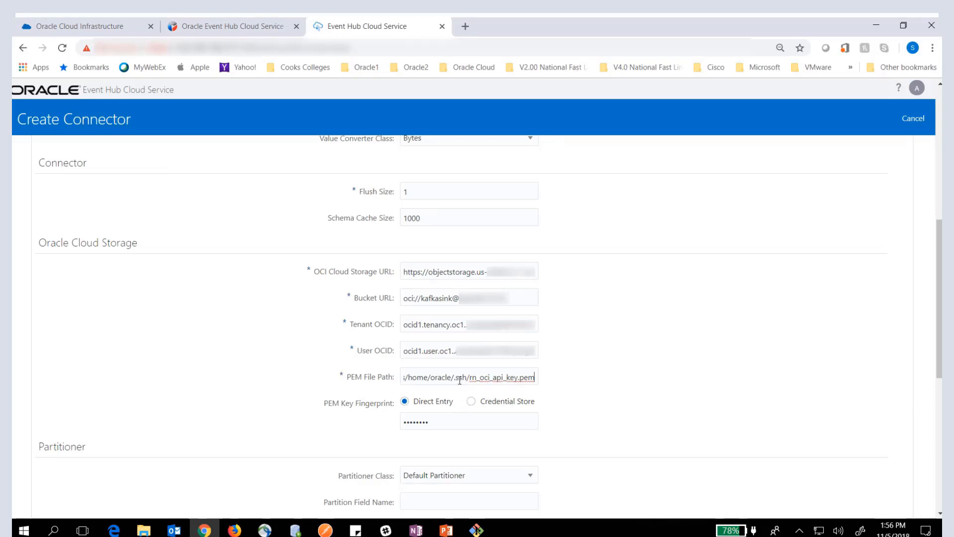
key("Left")
key("Left")
key("Left")
key("Left")
key("Left")
key("Left")
key("Left")
key("Left")
key("Left")
key("Left")
key("Left")
key("Left")
key("Left")
key("Left")
key("Left")
key("Left")
key("Left")
key("Left")
key("Left")
key("Left")
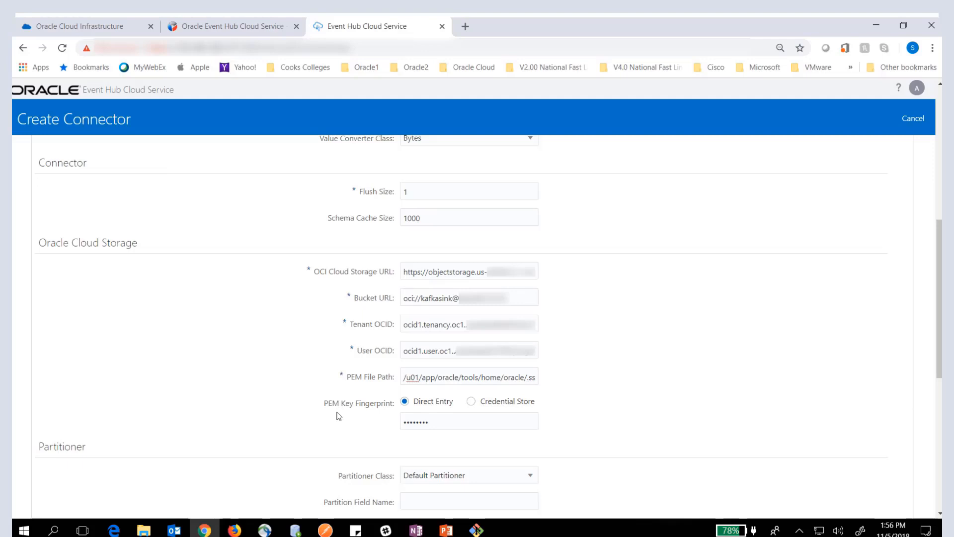
- Examine the API key fingerprint on the user's Identity details page in Oracle Cloud Infrastructure, and return to the connector configuration
left_click(54, 28)
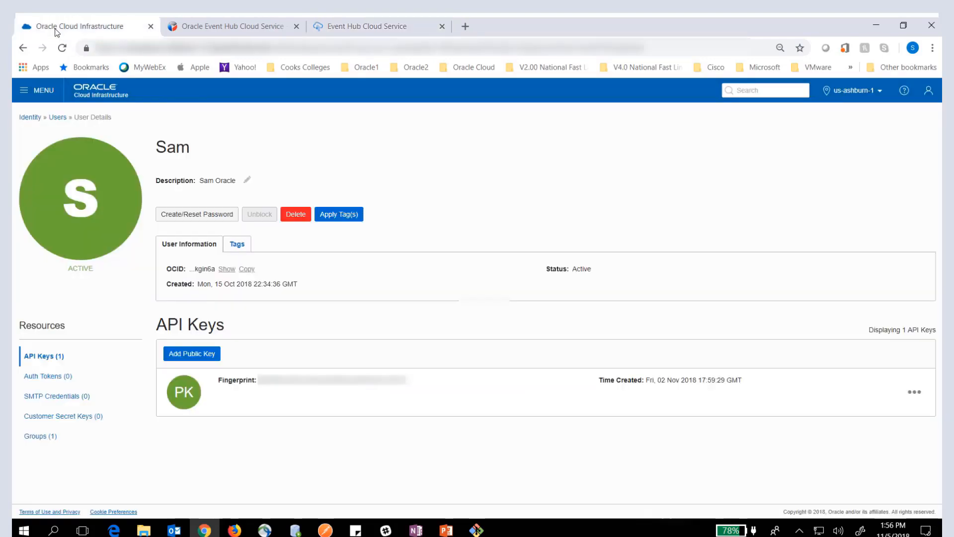
left_click(24, 92)
mouse_move(36, 429)
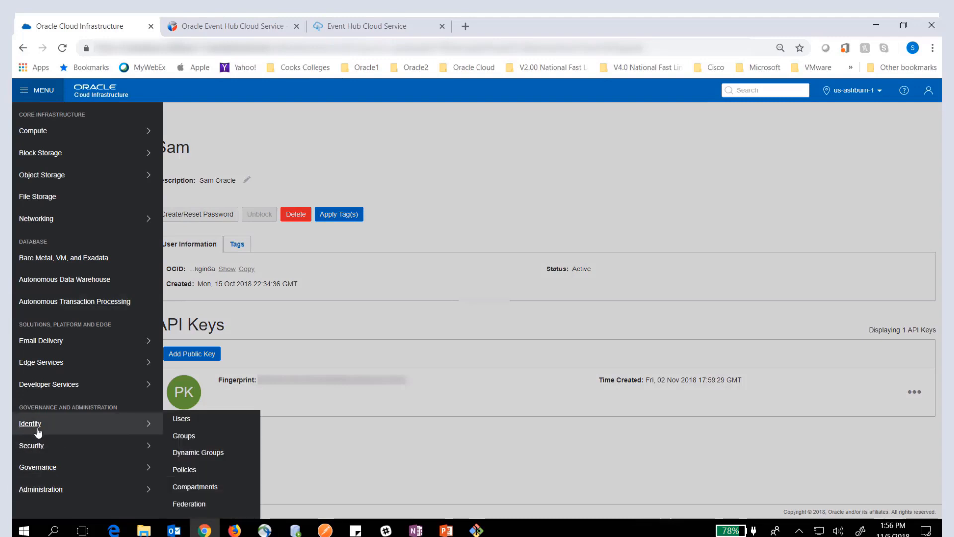
left_click(183, 421)
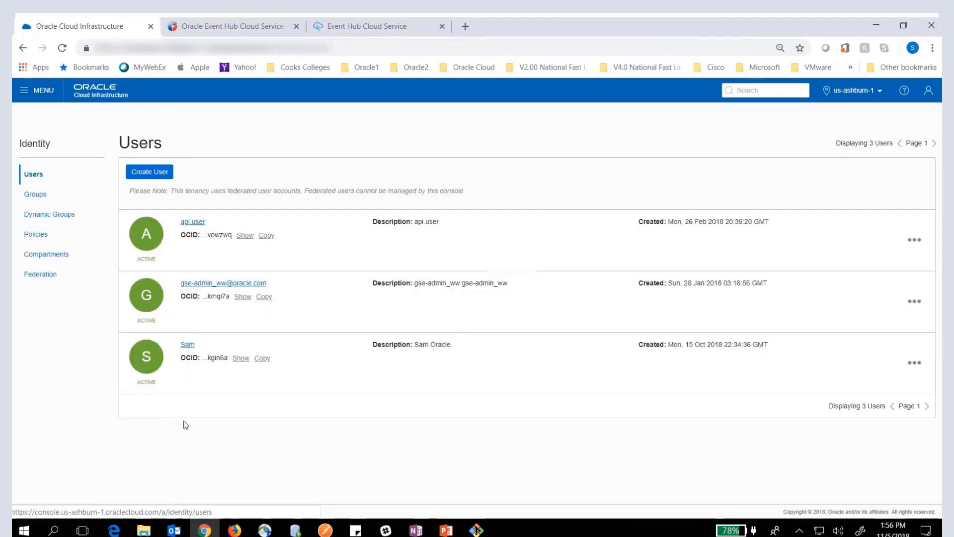
left_click(187, 345)
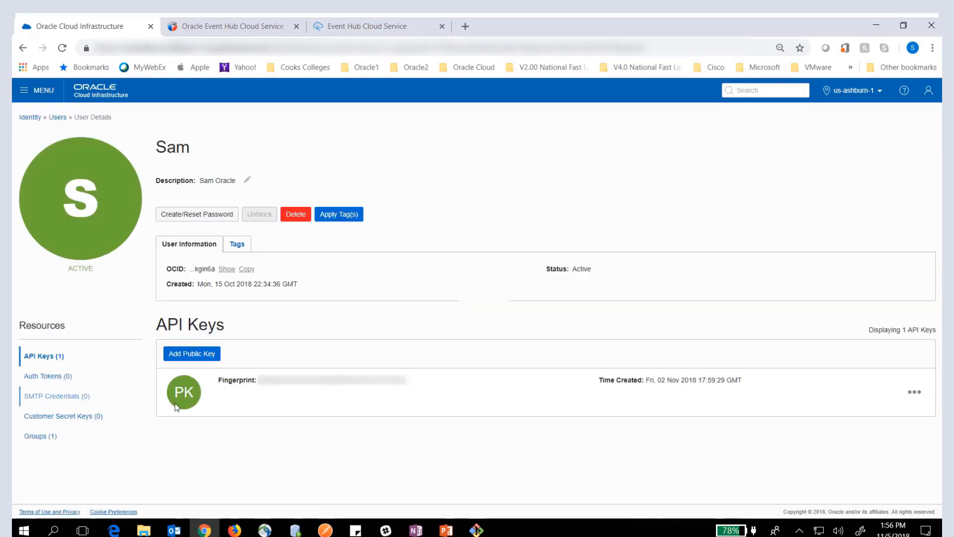
left_click(353, 29)
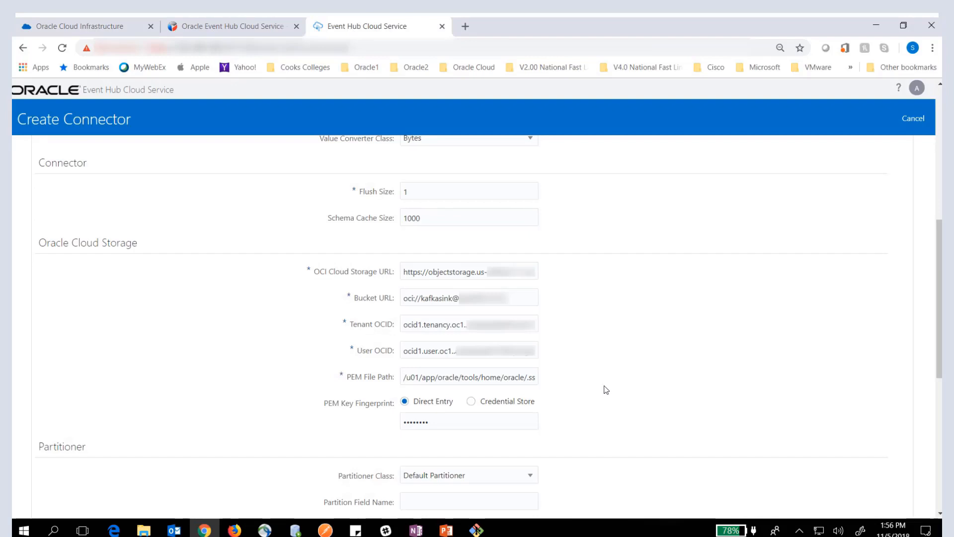
- Replace the prefilled PEM Key Fingerprint with the API key fingerprint copied from the notes, using Direct Entry
scroll(573, 388, "down", 1)
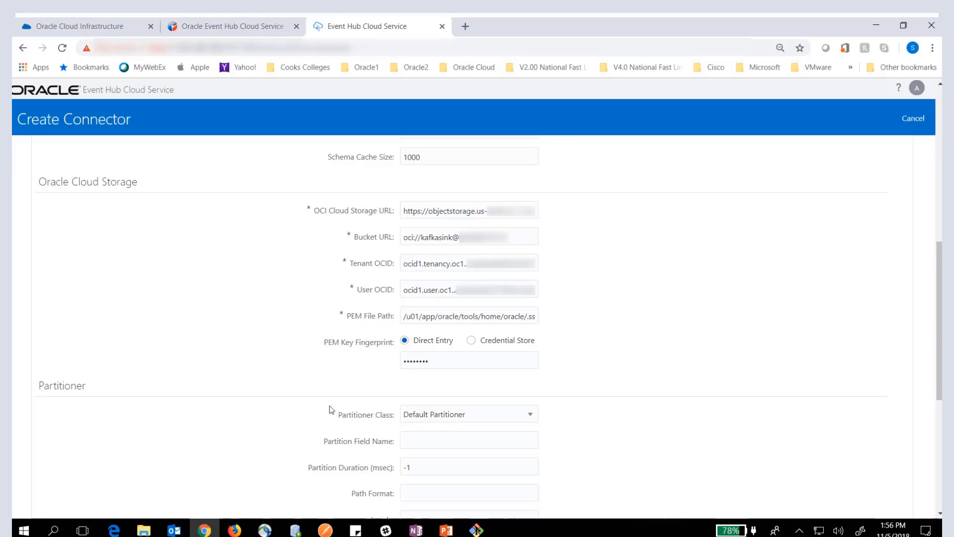
left_click_drag(455, 363, 385, 367)
key("BackSpace")
key("alt+Tab")
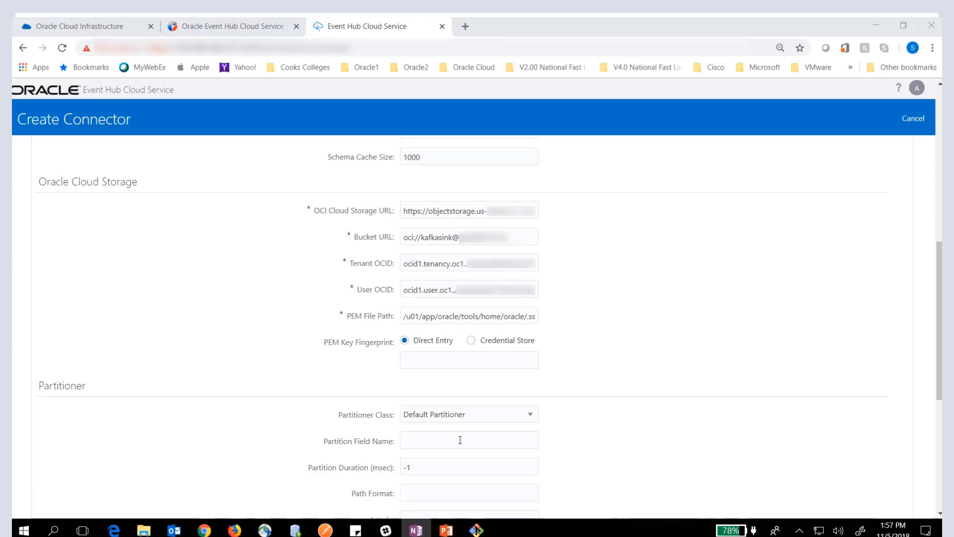
left_click(419, 362)
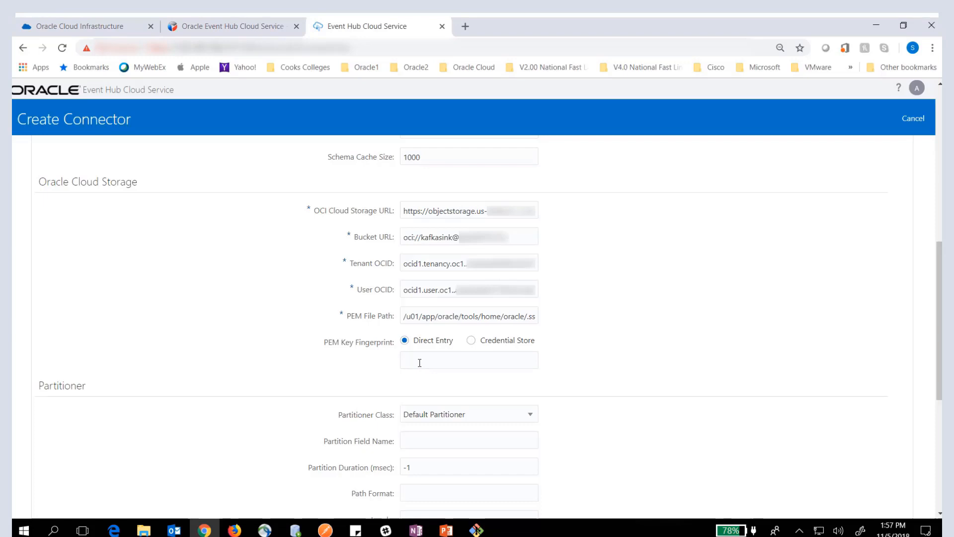
key("ctrl+v")
- Check the Partitioner Class setting, proceed to the configuration review, create the testsink connector and check it in the connector list
scroll(639, 387, "down", 5)
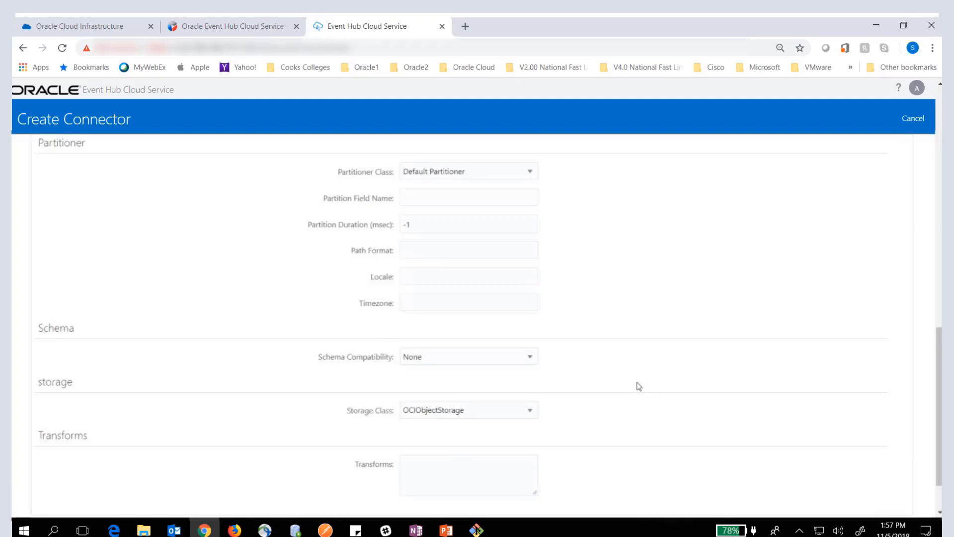
left_click(530, 173)
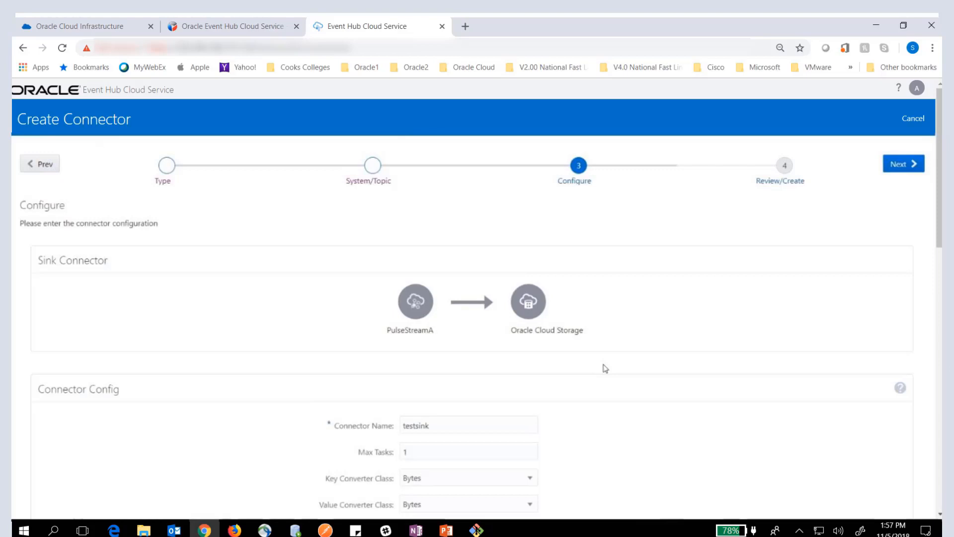
left_click(902, 164)
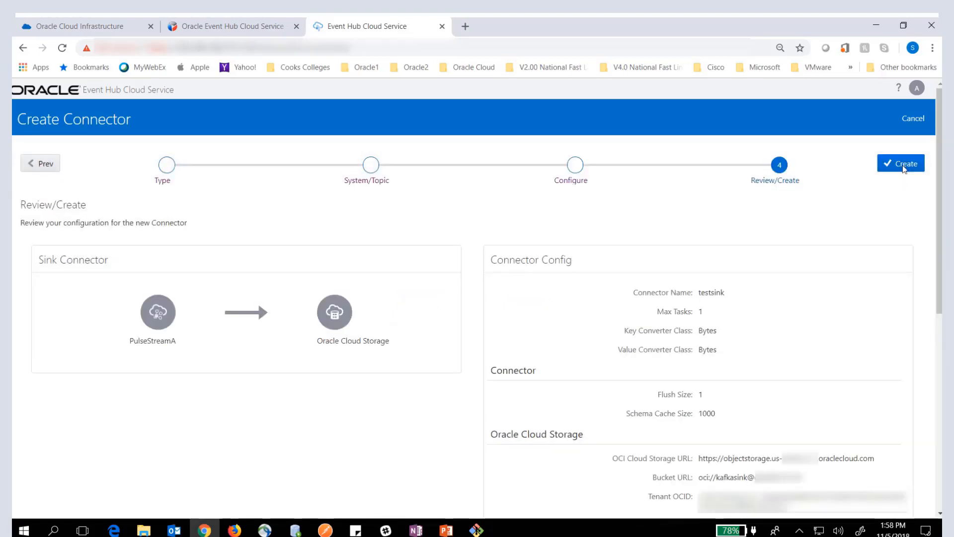
left_click(903, 166)
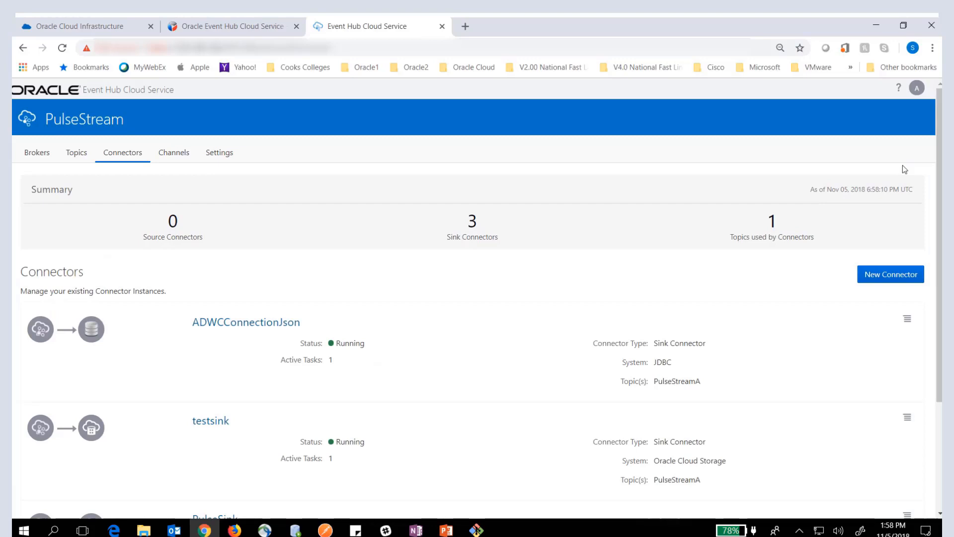
scroll(636, 333, "down", 3)
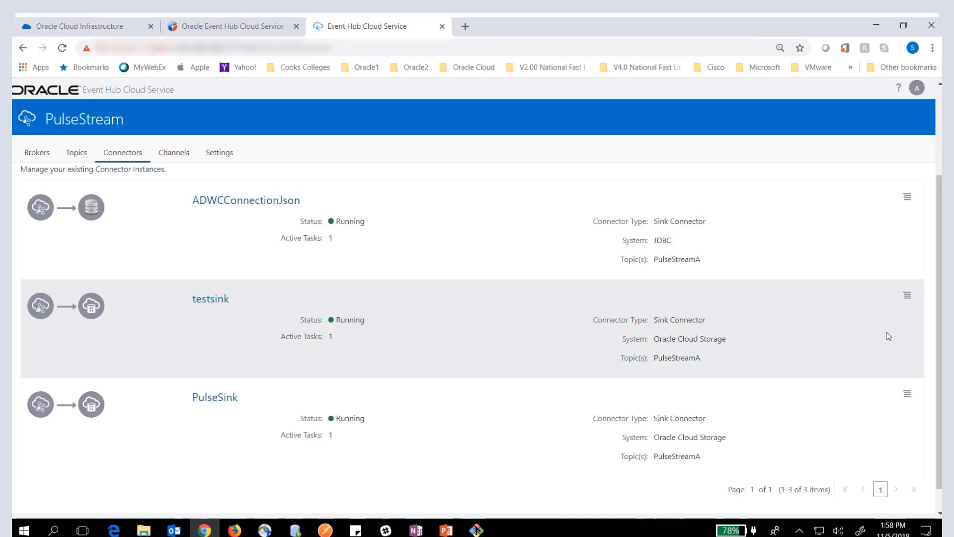
- Check the testsink connector's editable configuration and close it without making changes
left_click(906, 296)
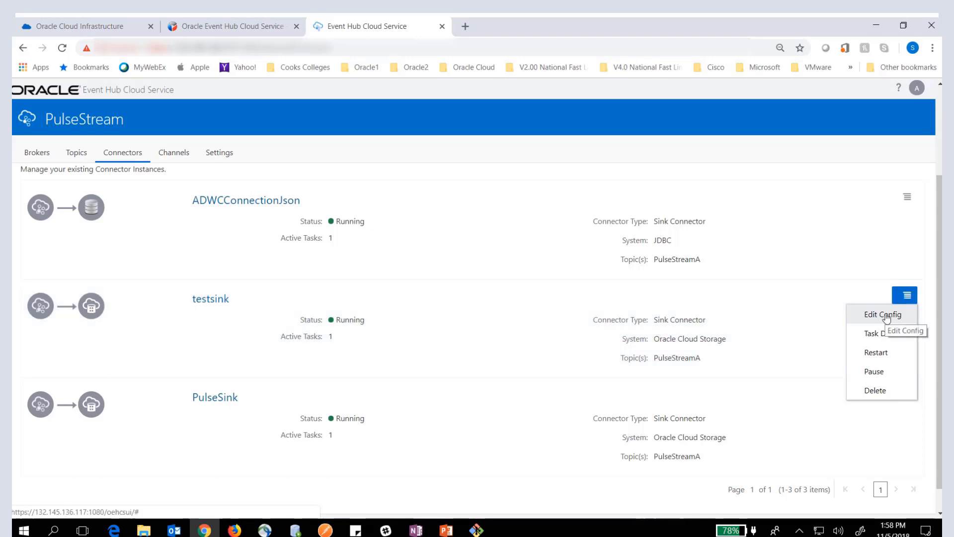
left_click(887, 315)
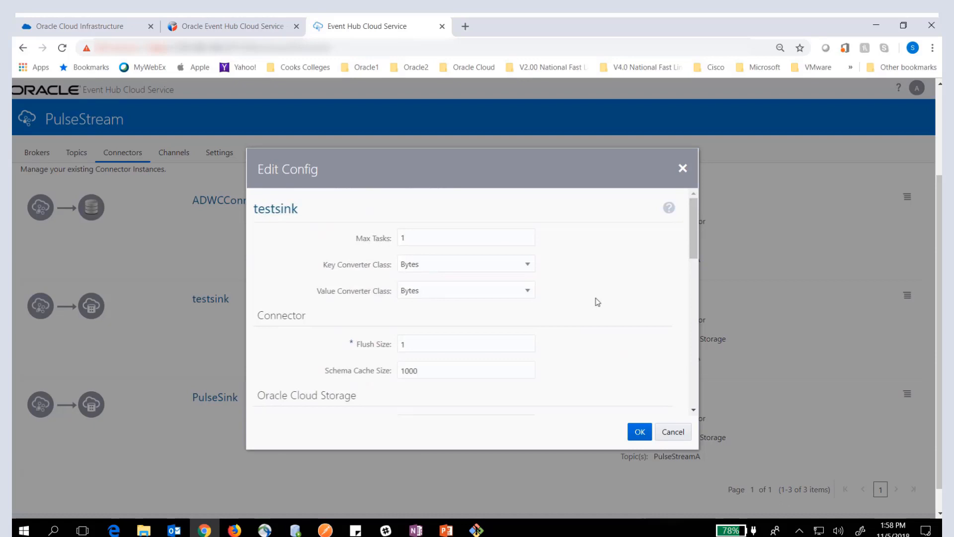
left_click(682, 168)
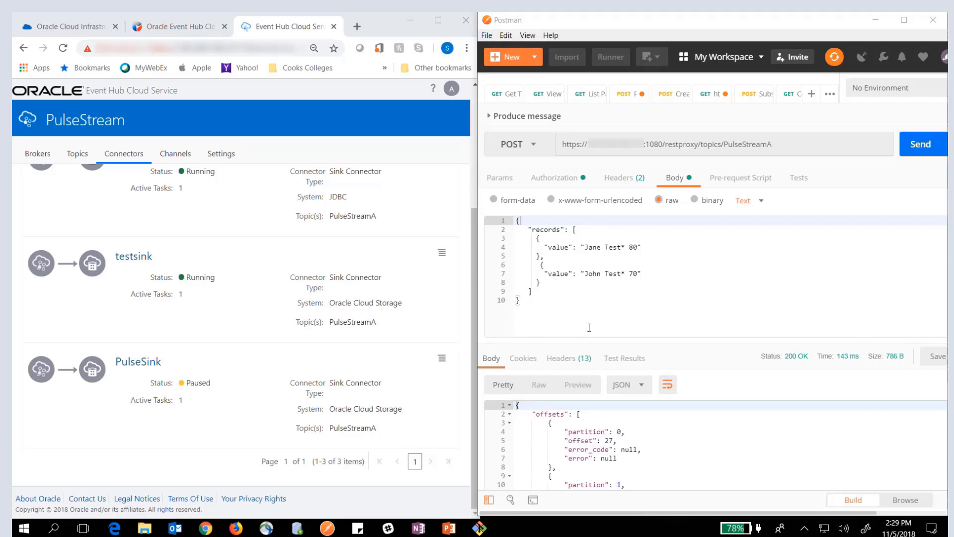
- In Postman, send the Produce message POST request to topic PulseStreamA and examine the partition offsets in the response
left_click(921, 144)
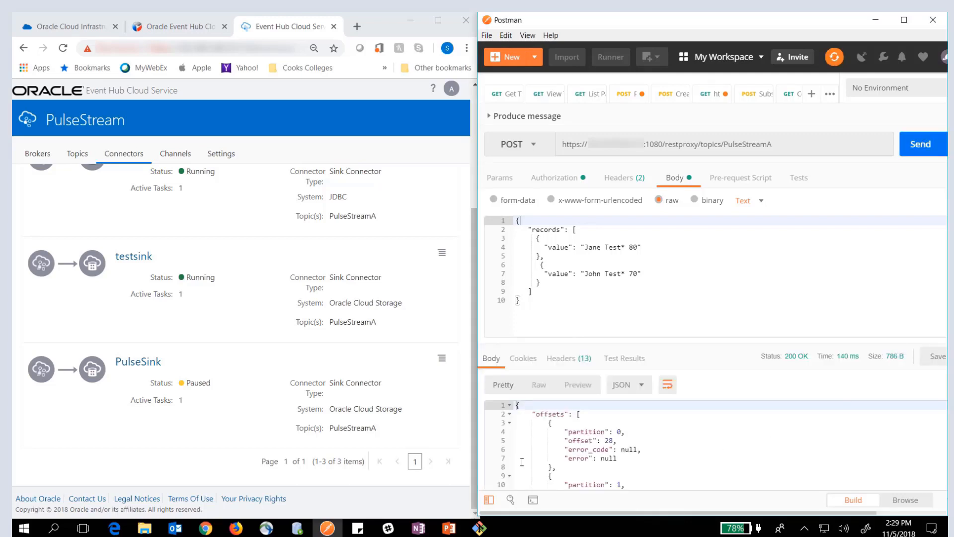
left_click(618, 440)
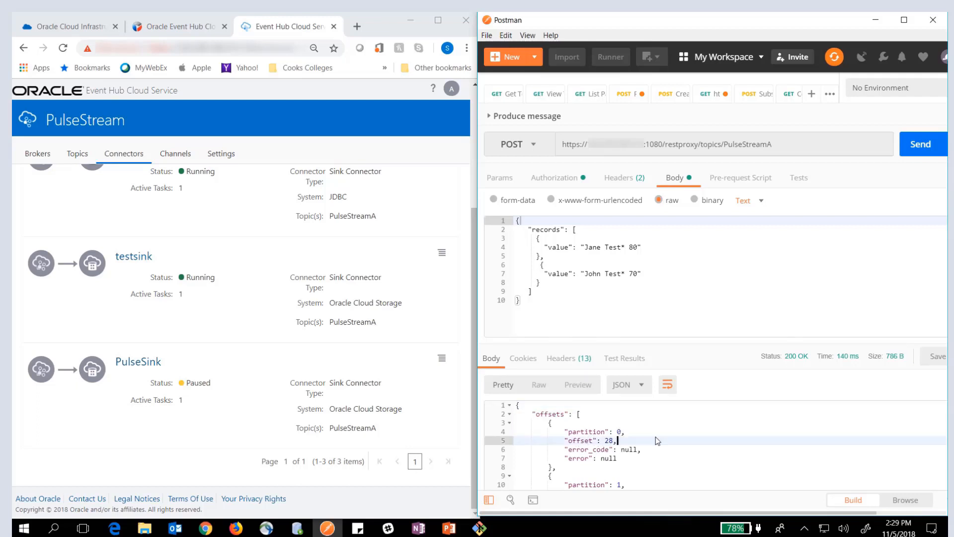
scroll(657, 441, "down", 4)
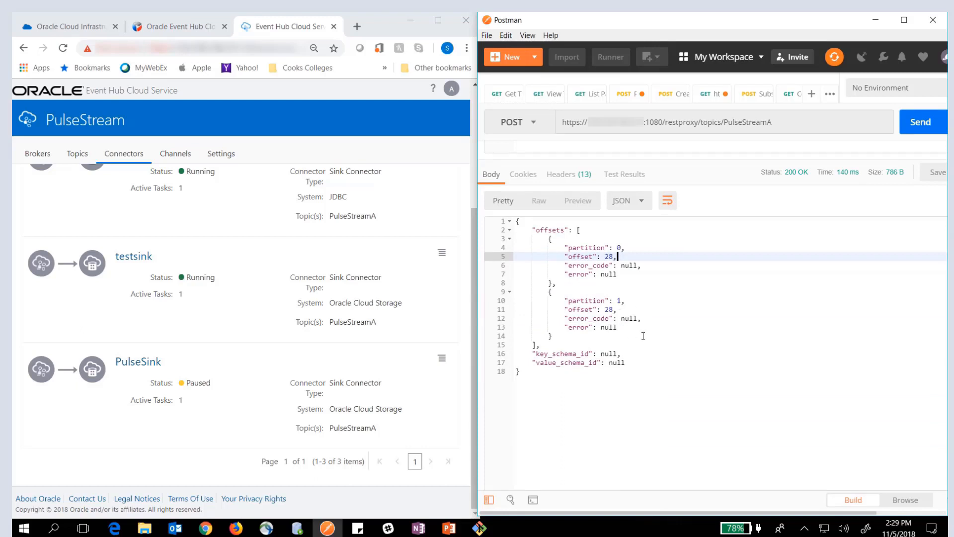
scroll(643, 336, "up", 4)
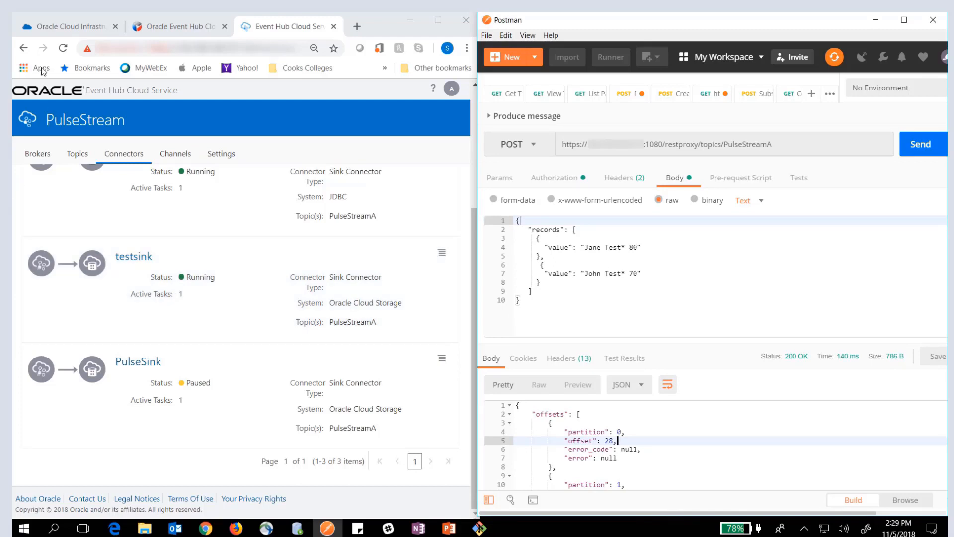
- Open the kafkasink bucket in Oracle Cloud Infrastructure and examine the last PulseStreamA partition-1 objects in its list
left_click(44, 28)
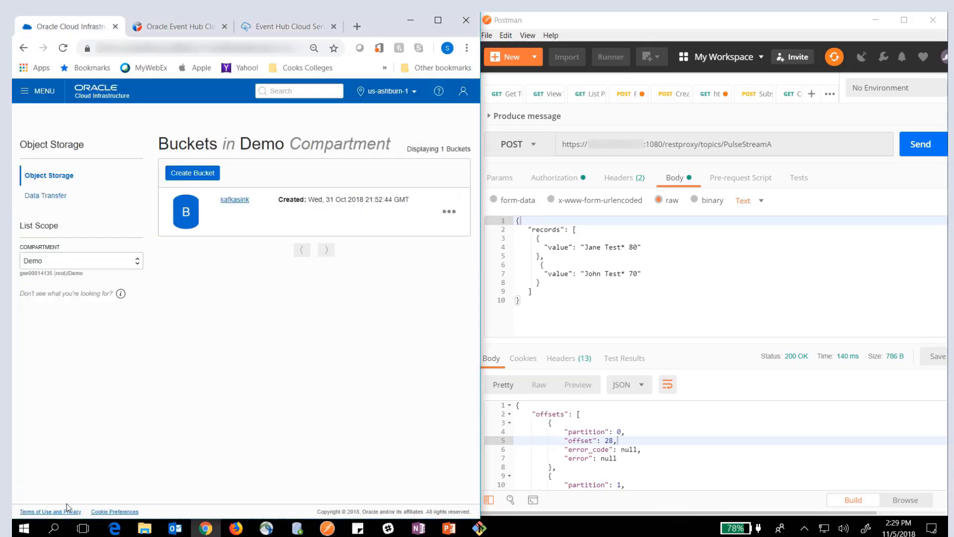
left_click(236, 200)
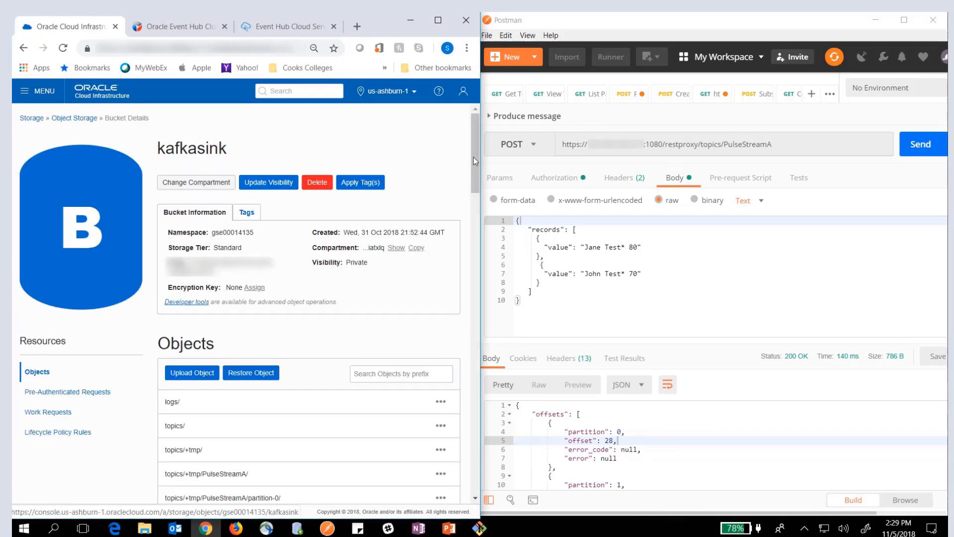
left_click_drag(476, 159, 473, 489)
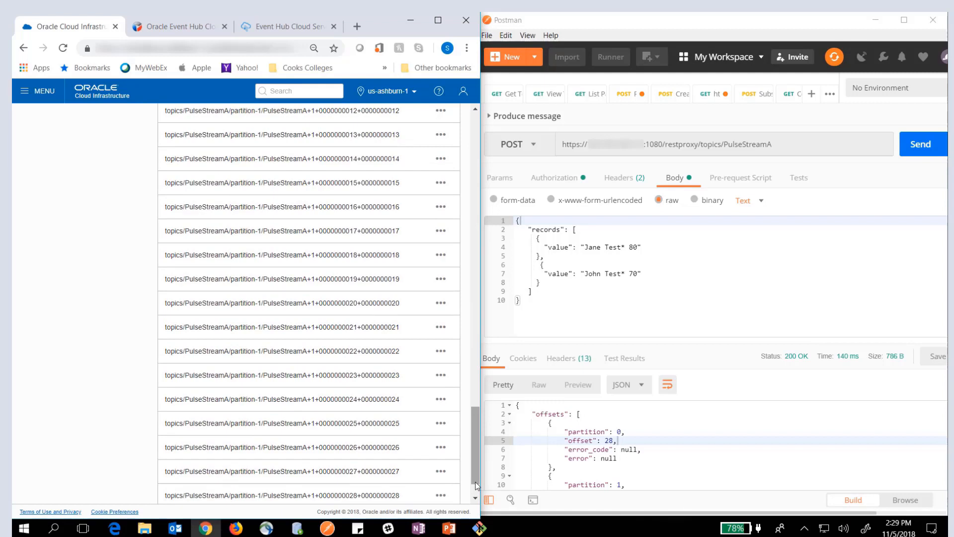
left_click(475, 498)
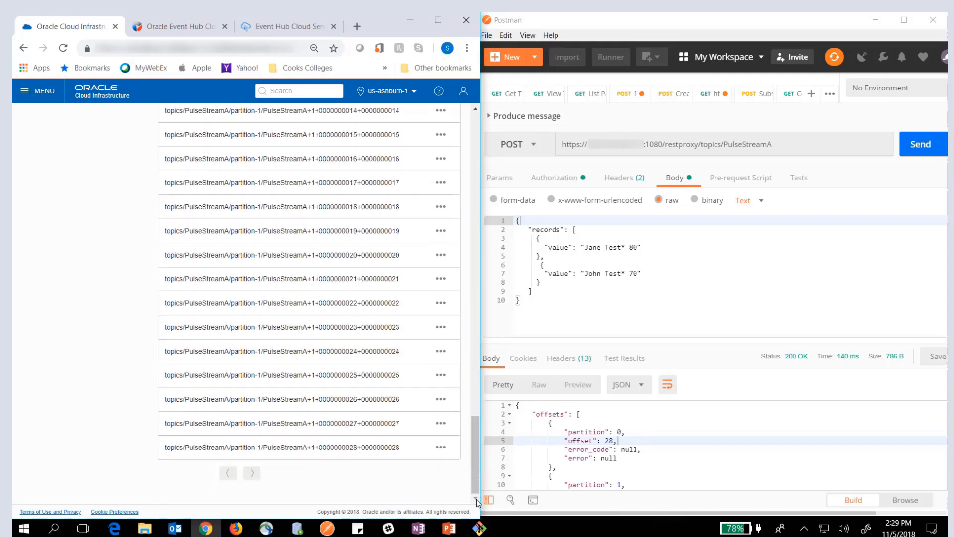
left_click(441, 447)
left_click(323, 453)
left_click(439, 448)
left_click(324, 494)
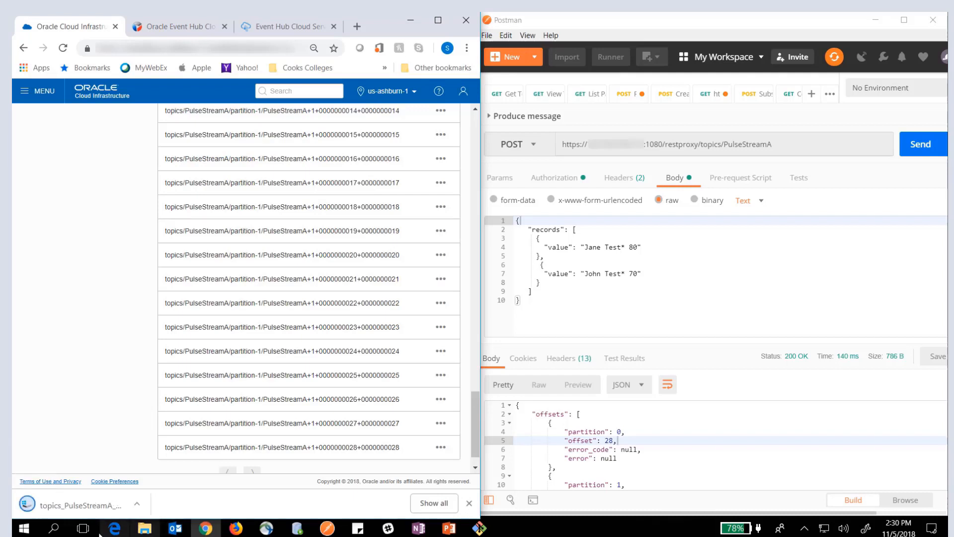
left_click(55, 507)
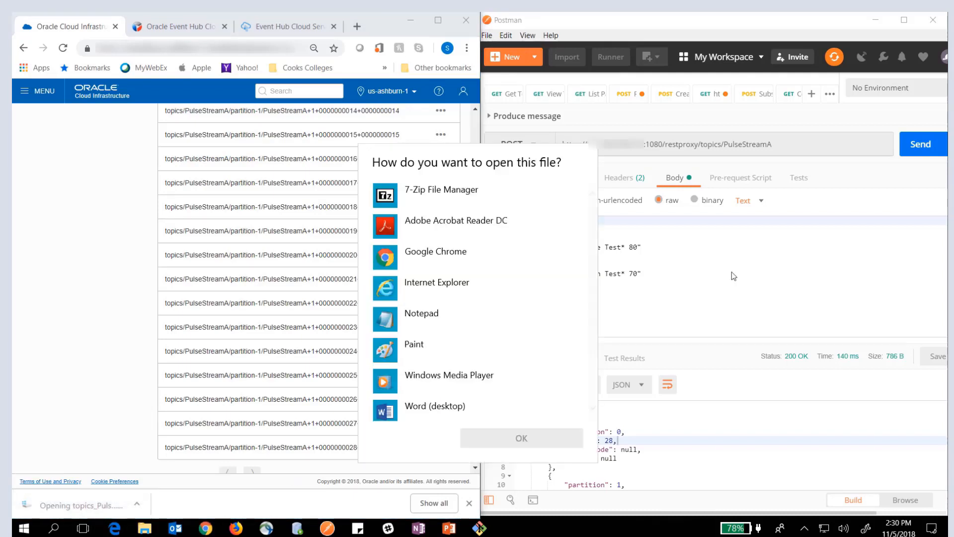
left_click(437, 315)
left_click(503, 429)
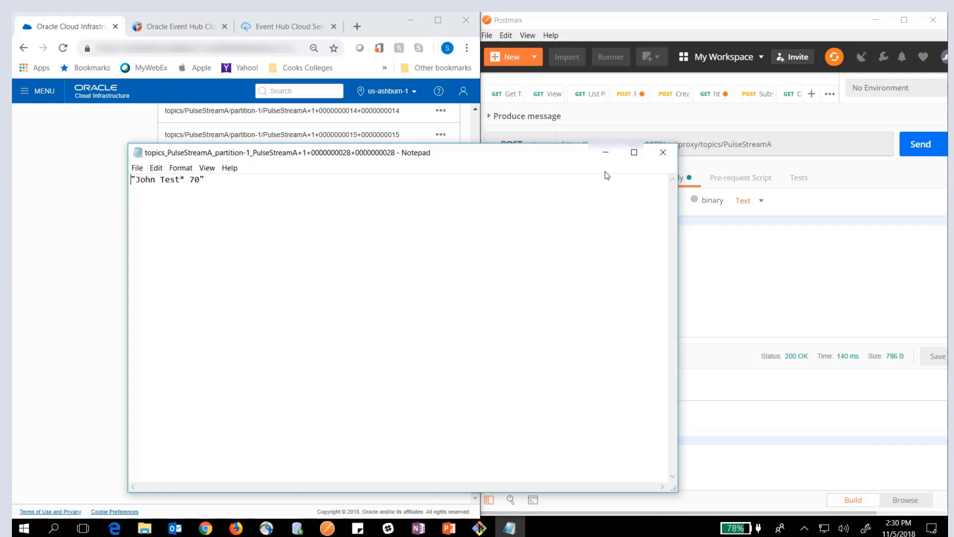
left_click_drag(523, 160, 371, 142)
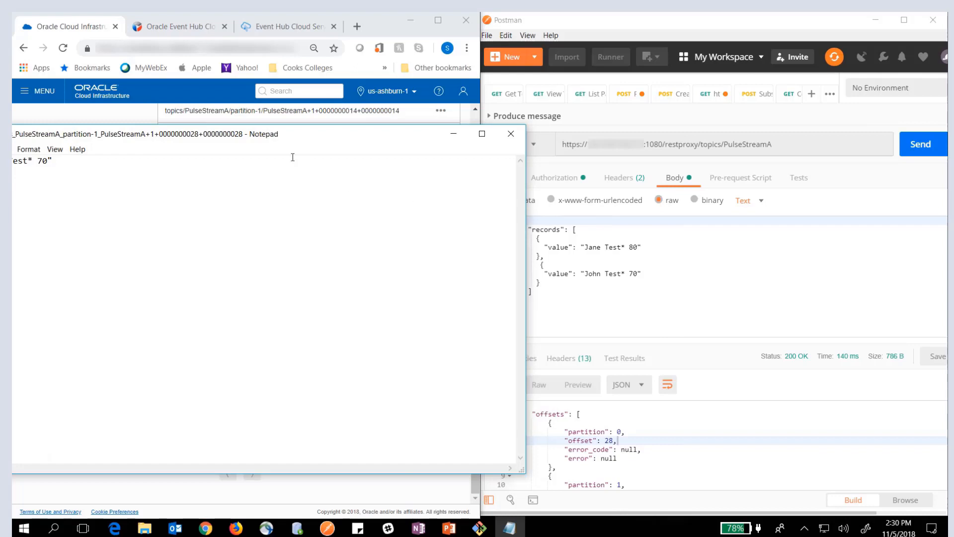
left_click(510, 133)
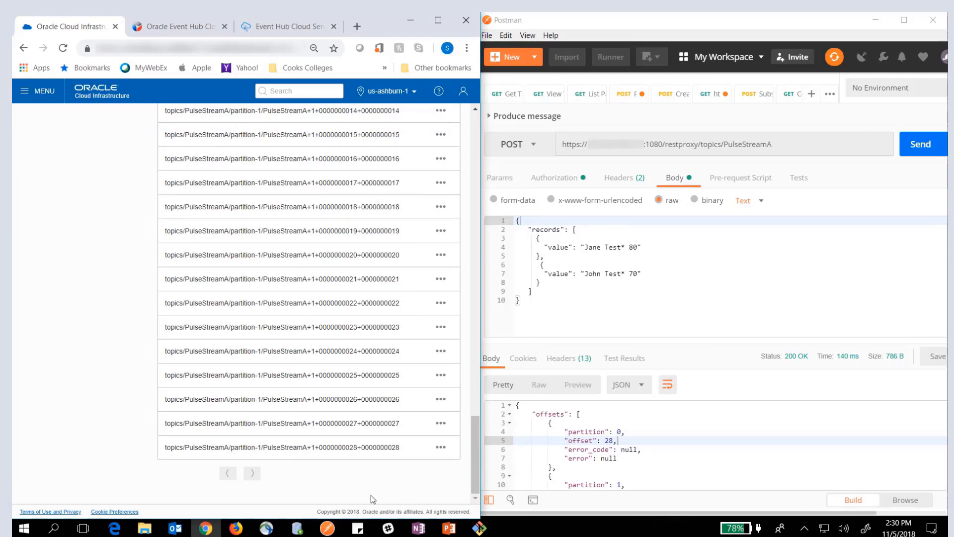
scroll(340, 480, "up", 7)
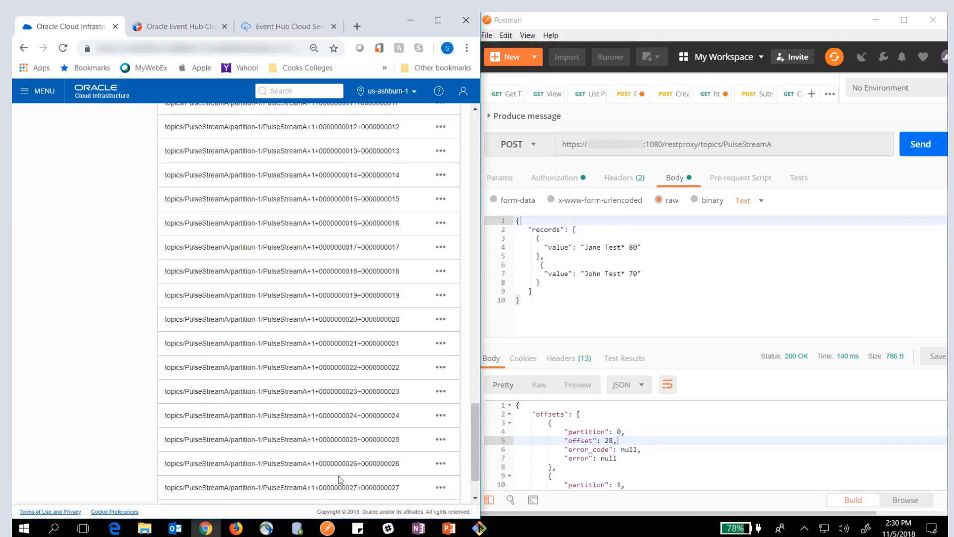
scroll(339, 477, "up", 4)
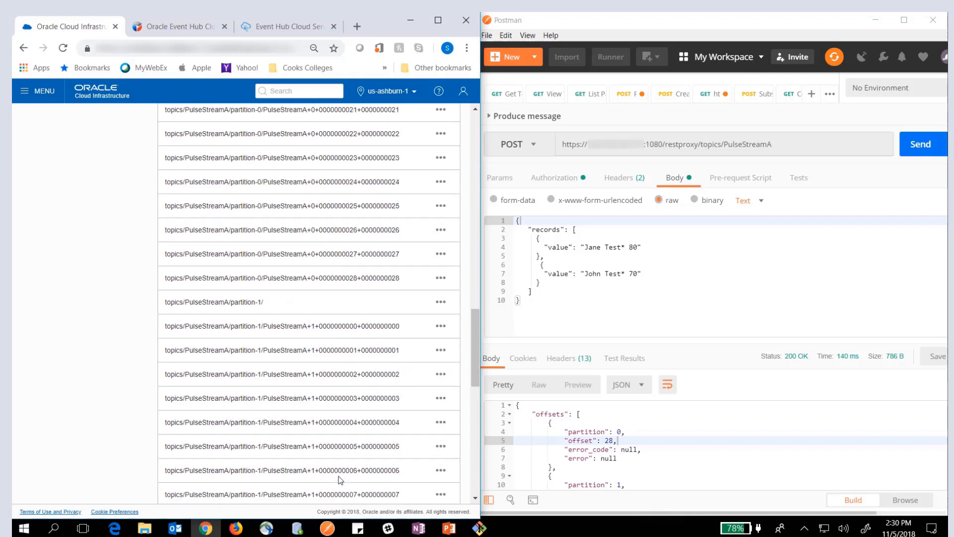
scroll(338, 478, "up", 1)
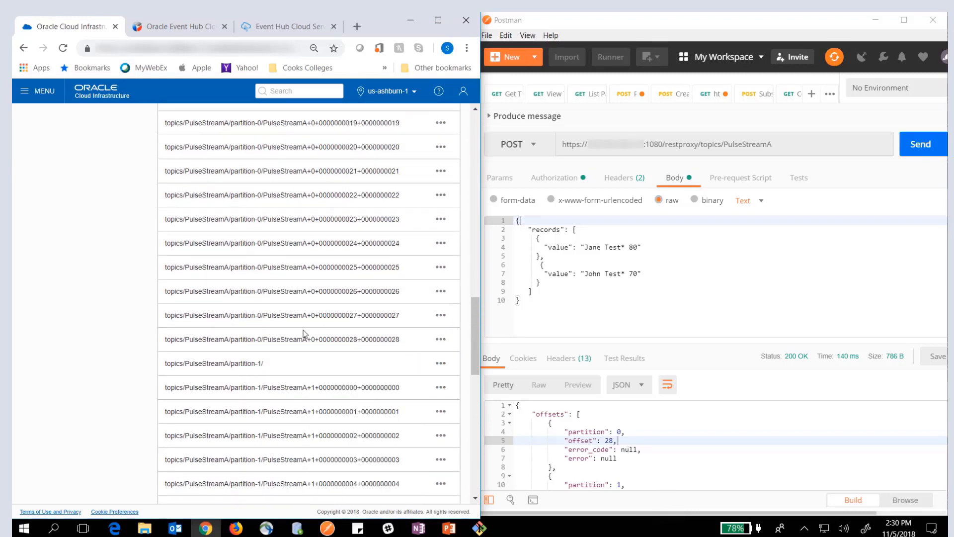
left_click(441, 339)
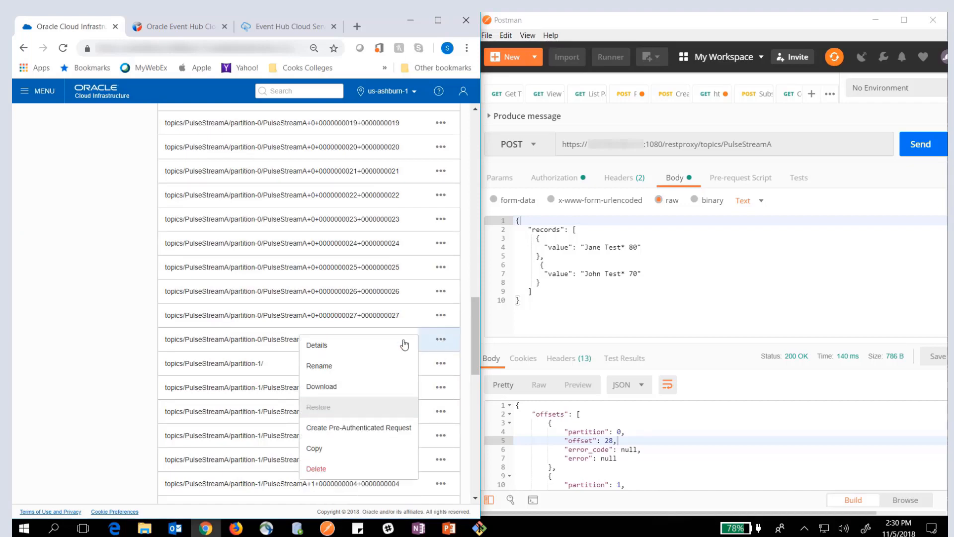
left_click(313, 388)
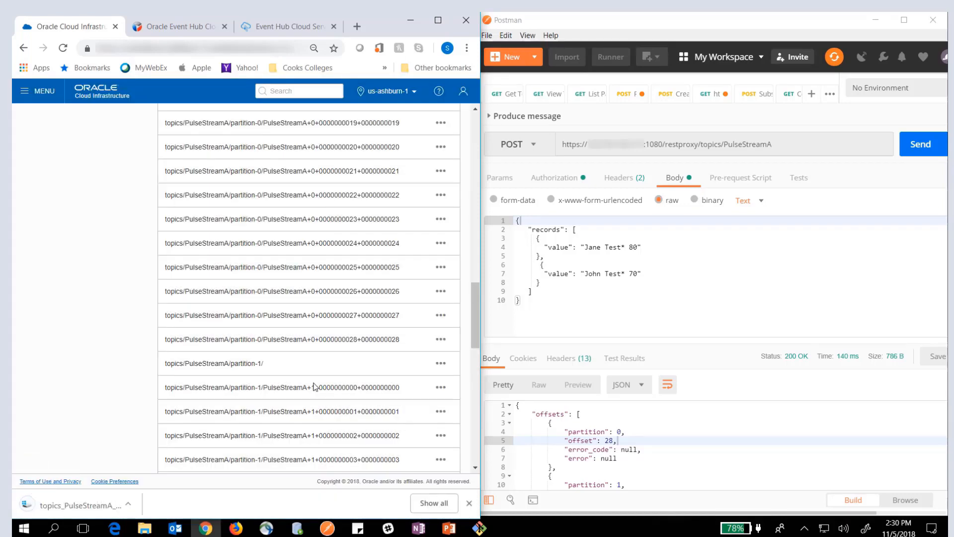
left_click(74, 506)
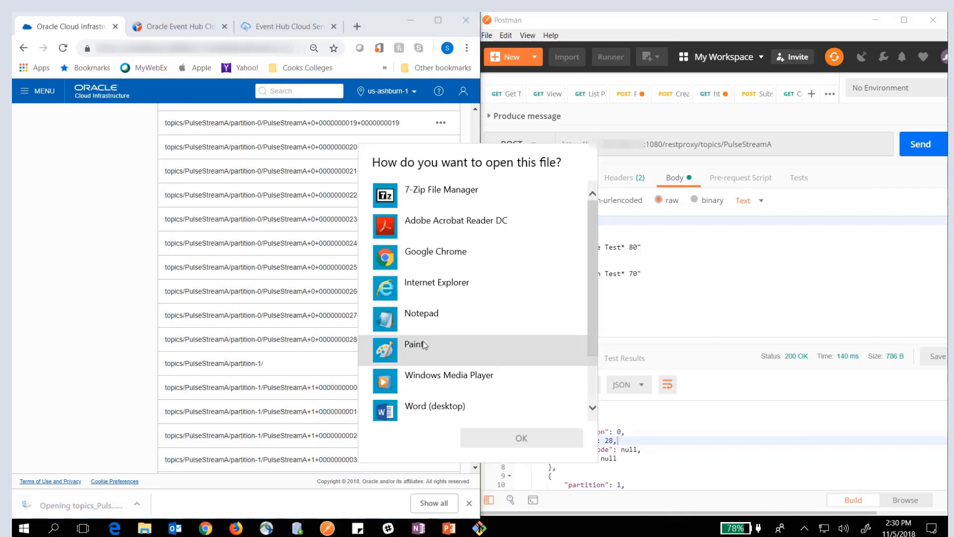
left_click(416, 318)
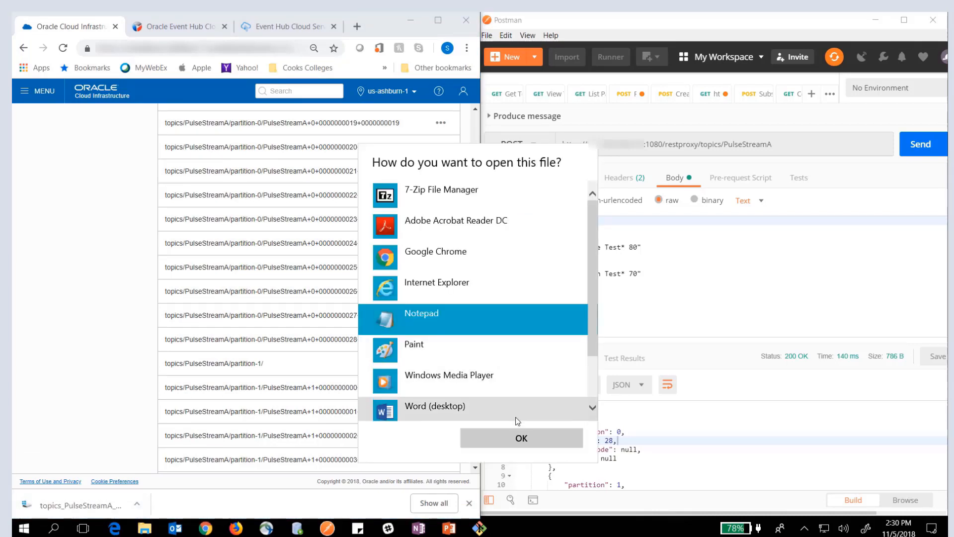
left_click(521, 438)
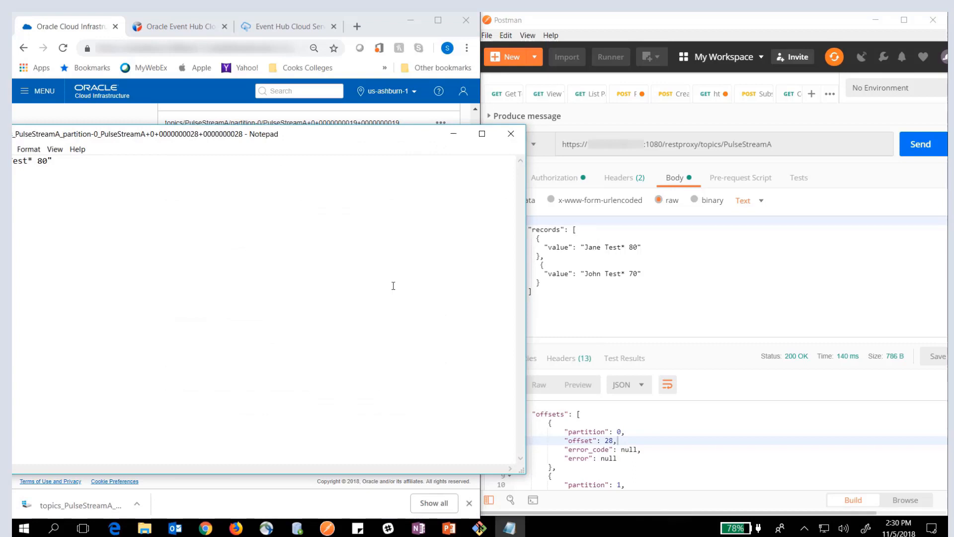
left_click_drag(310, 142, 471, 136)
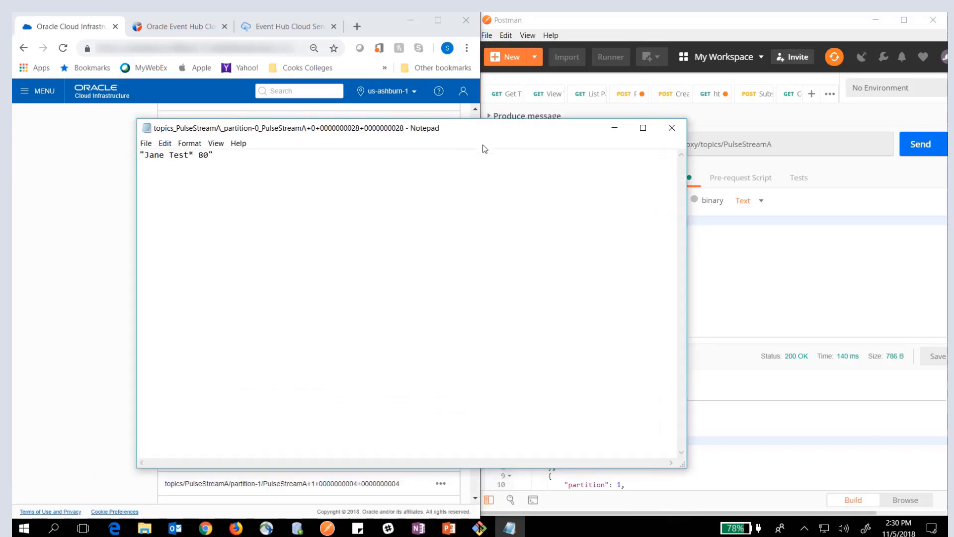